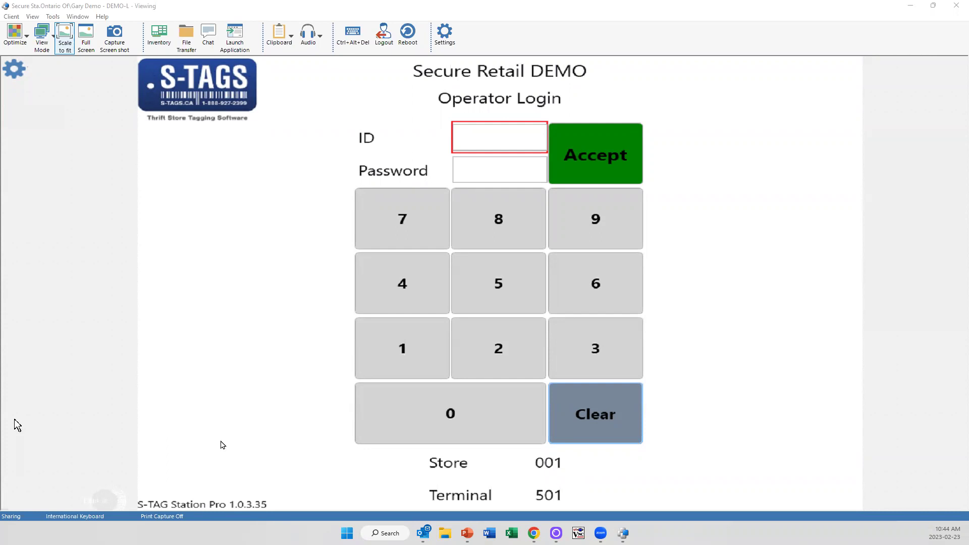
# Log into the Secure Retail DEMO tagging station with operator ID 1
pyautogui.click(419, 346)
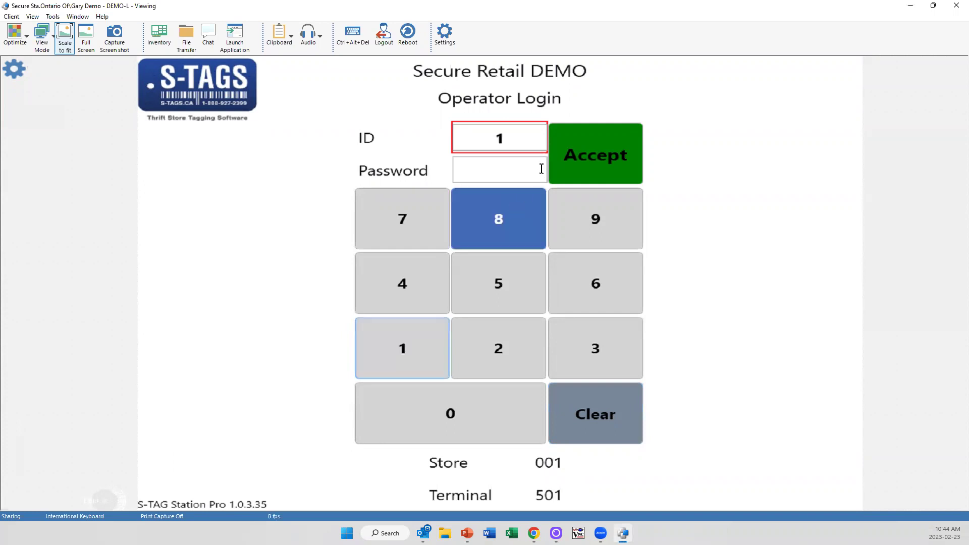
pyautogui.click(575, 146)
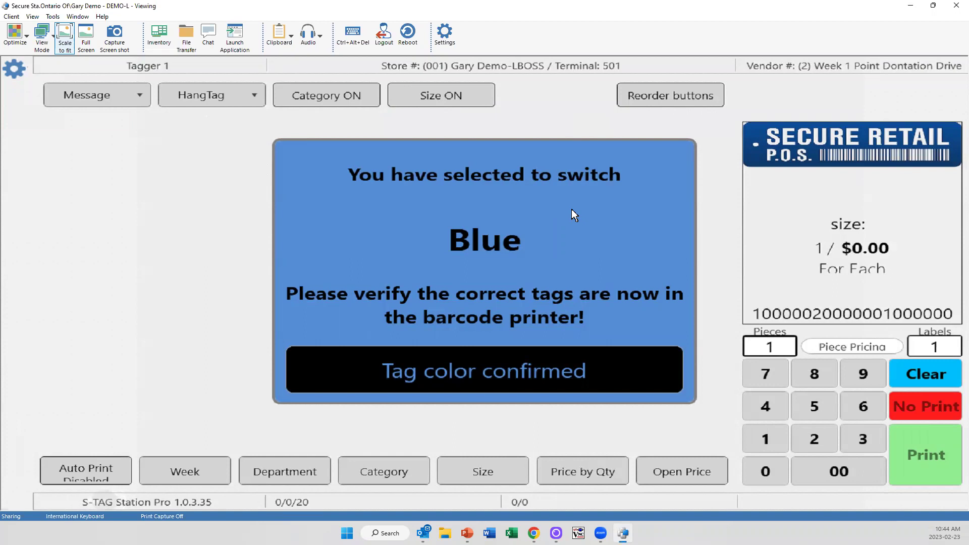
# Confirm the Blue tags, then make Yellow the active week and confirm the yellow tags
pyautogui.click(504, 377)
pyautogui.click(536, 355)
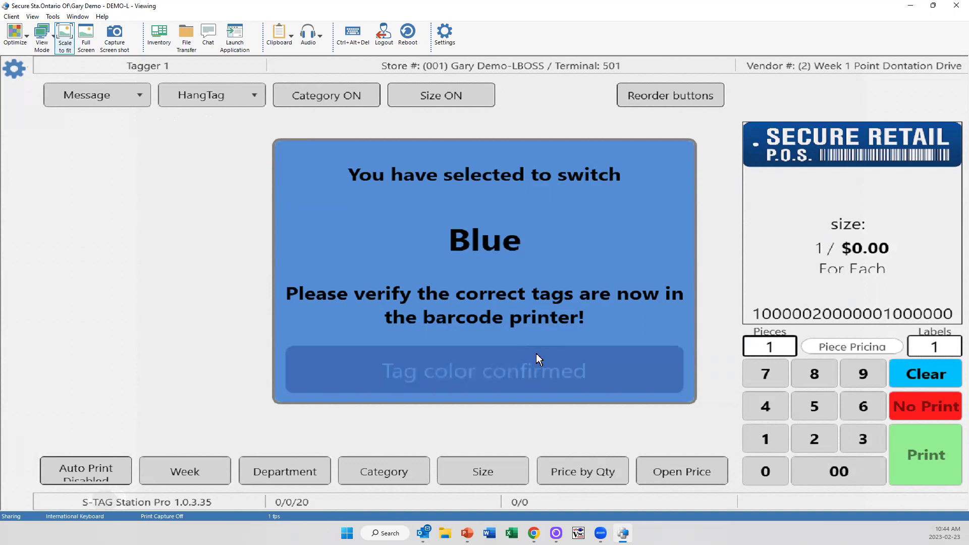
pyautogui.click(205, 471)
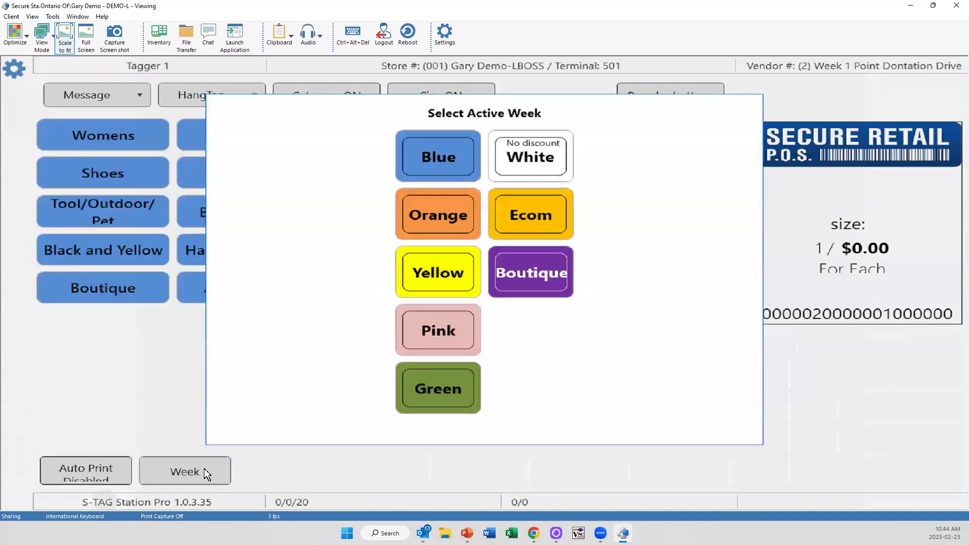
pyautogui.click(448, 264)
pyautogui.click(488, 362)
pyautogui.click(575, 136)
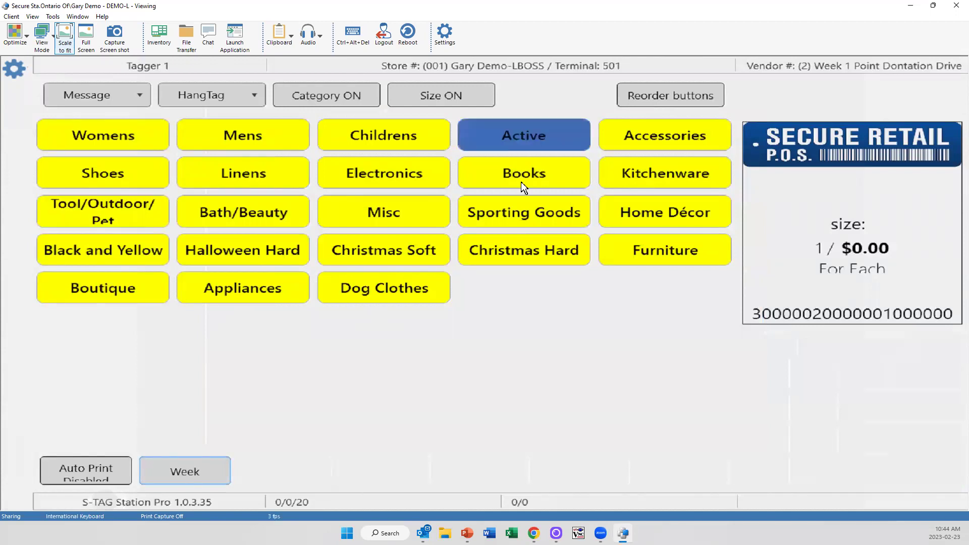
# Select Boutique Pants in size M for the tag
pyautogui.click(116, 292)
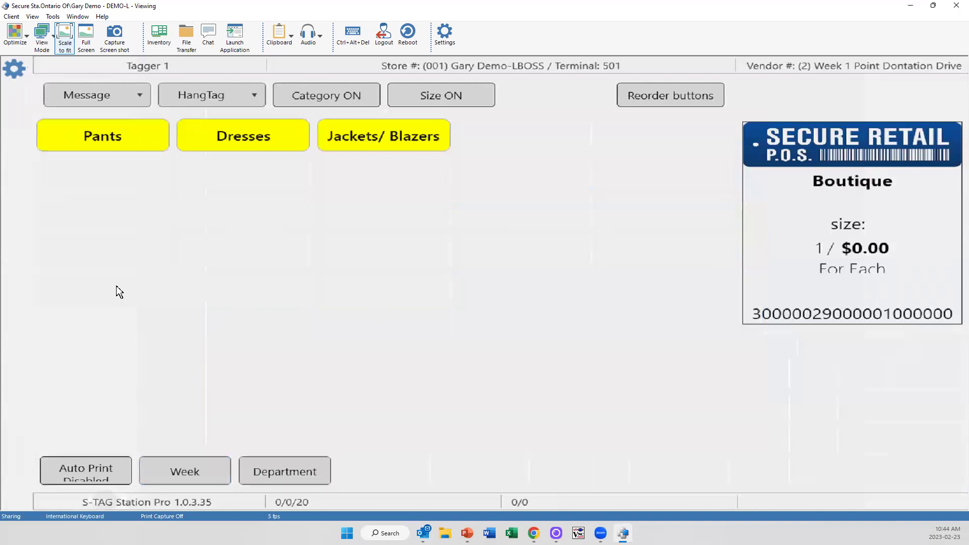
pyautogui.click(131, 134)
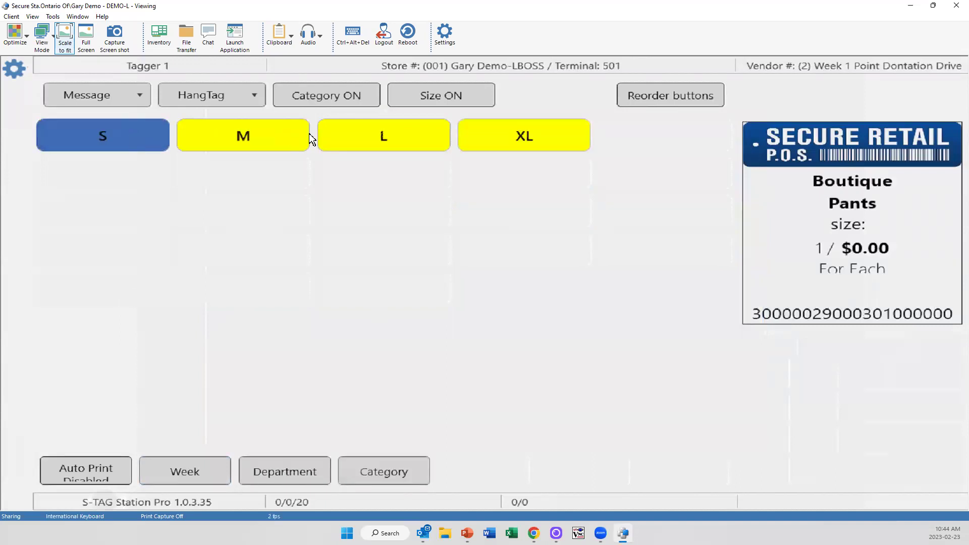
pyautogui.click(269, 137)
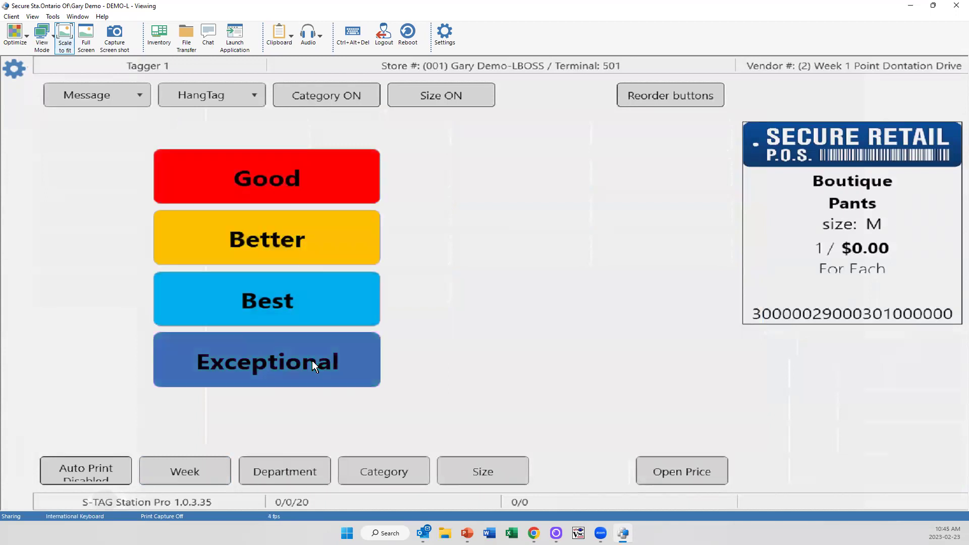
# Compare Good prices at Tiers 1–4 and Better at Tiers 1 and 4, then return to sizes
pyautogui.click(254, 166)
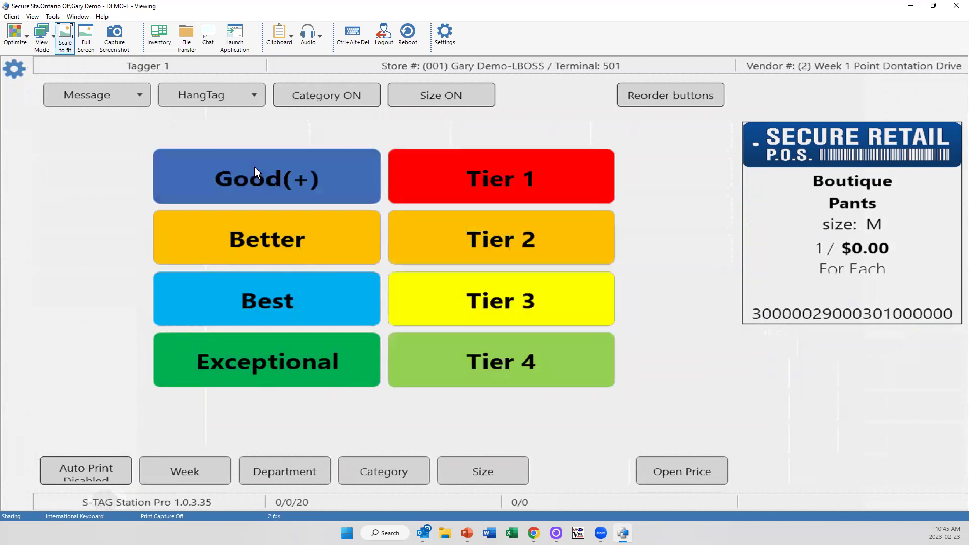
pyautogui.click(484, 176)
pyautogui.click(504, 238)
pyautogui.click(513, 292)
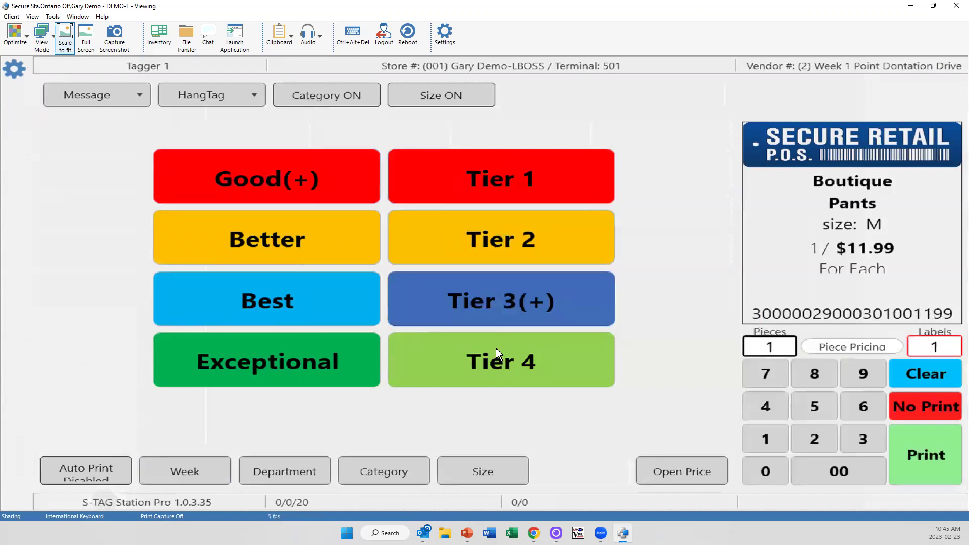
pyautogui.click(496, 345)
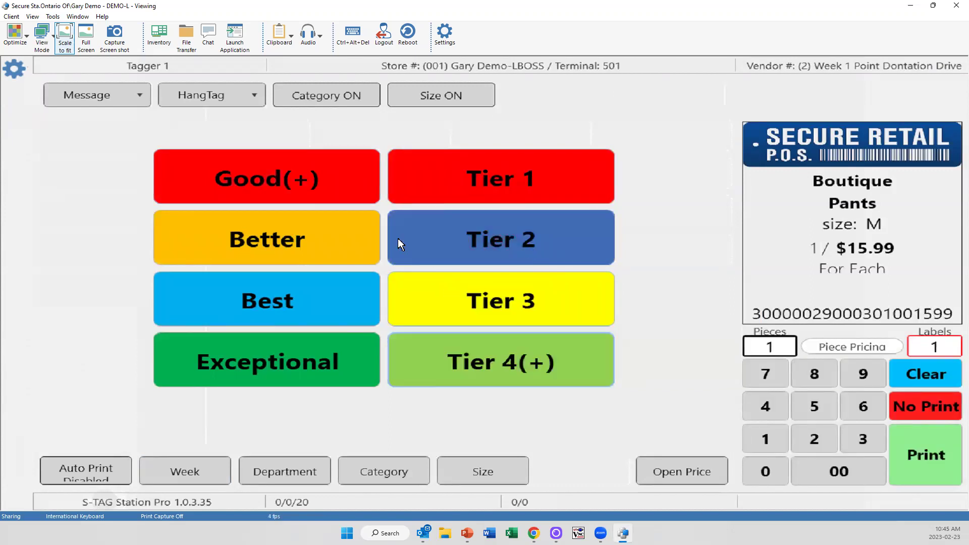
pyautogui.click(312, 242)
pyautogui.click(474, 182)
pyautogui.click(521, 347)
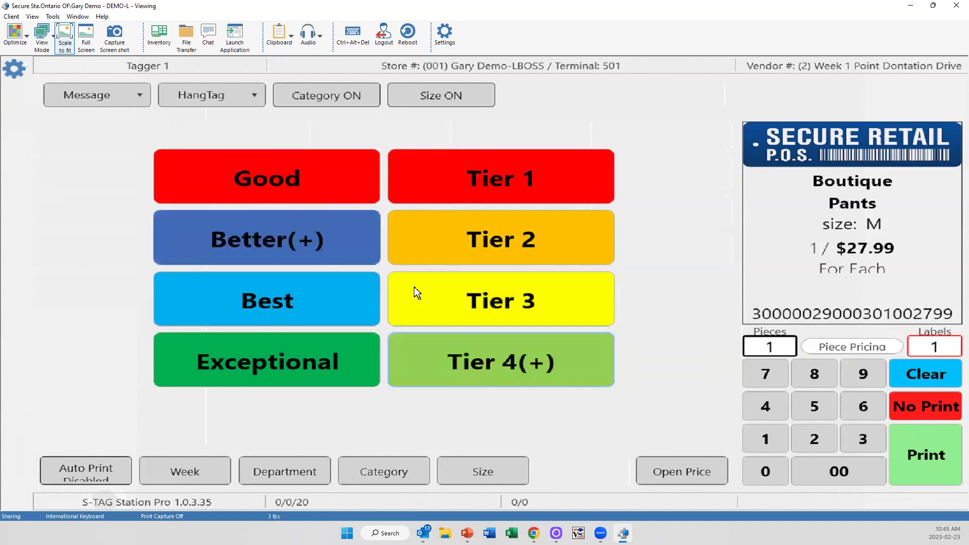
pyautogui.click(464, 478)
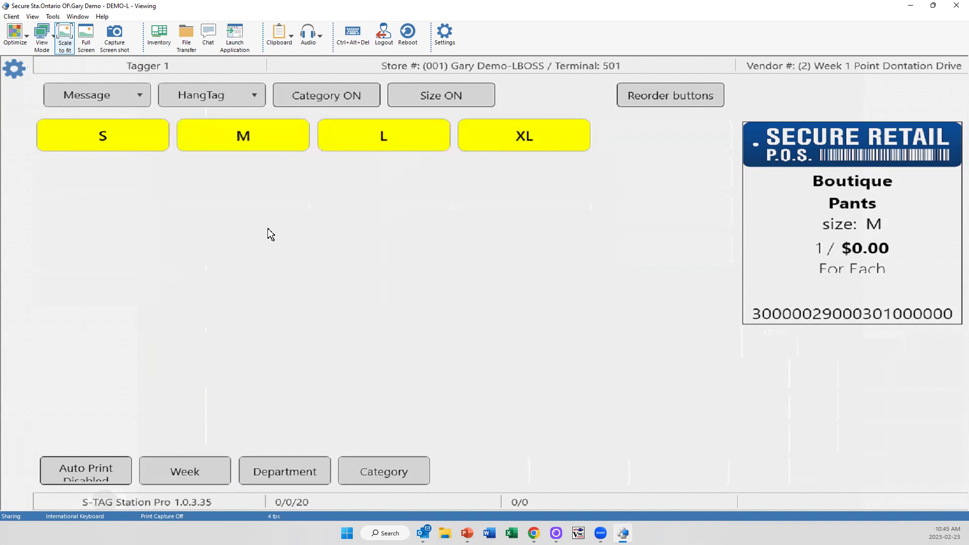
# Set up a size M Boutique Pants tag at Good quality, Tier 1 ($5.99)
pyautogui.click(389, 472)
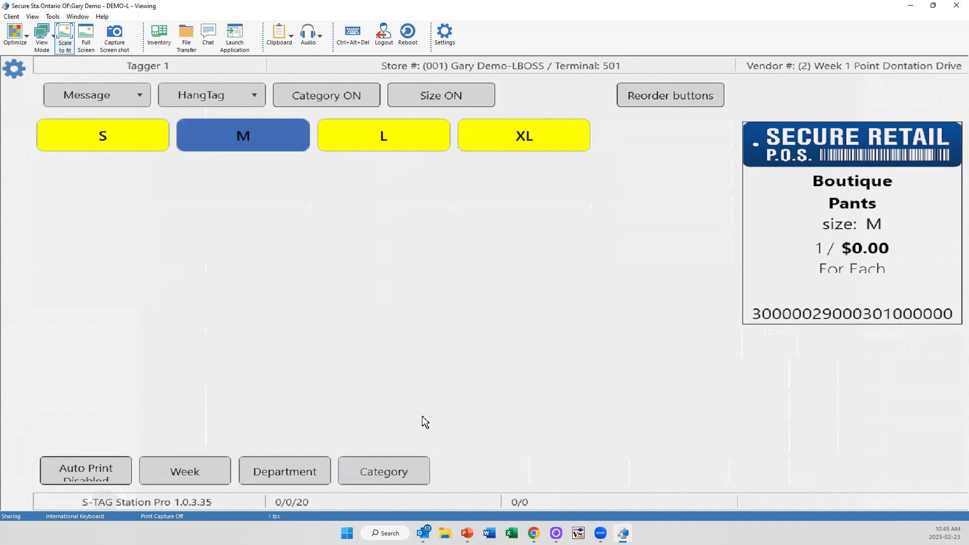
pyautogui.click(403, 471)
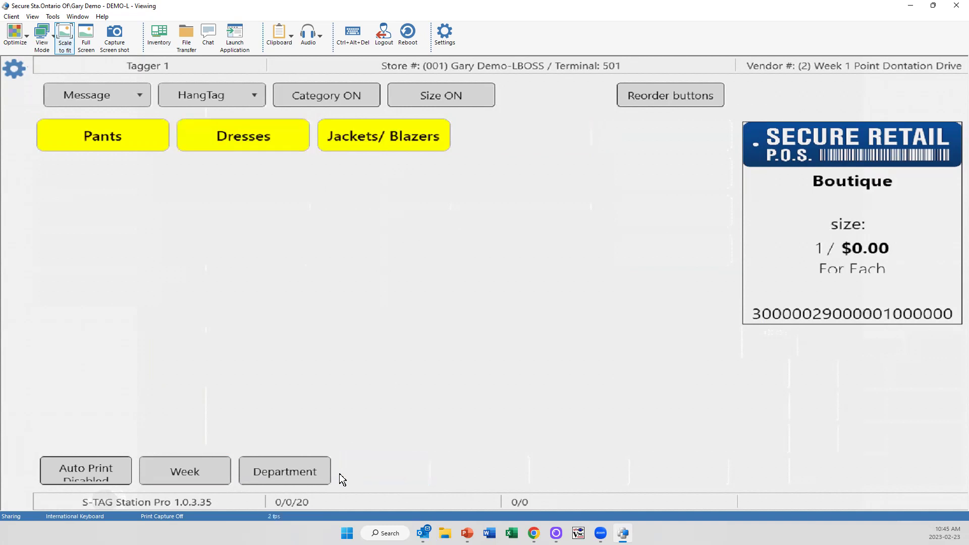
pyautogui.click(139, 141)
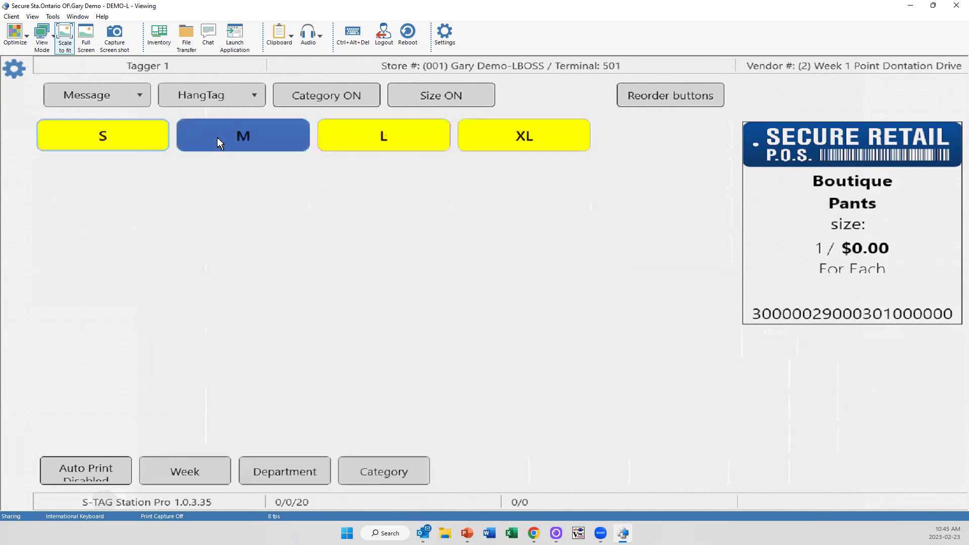
pyautogui.click(220, 135)
pyautogui.click(292, 167)
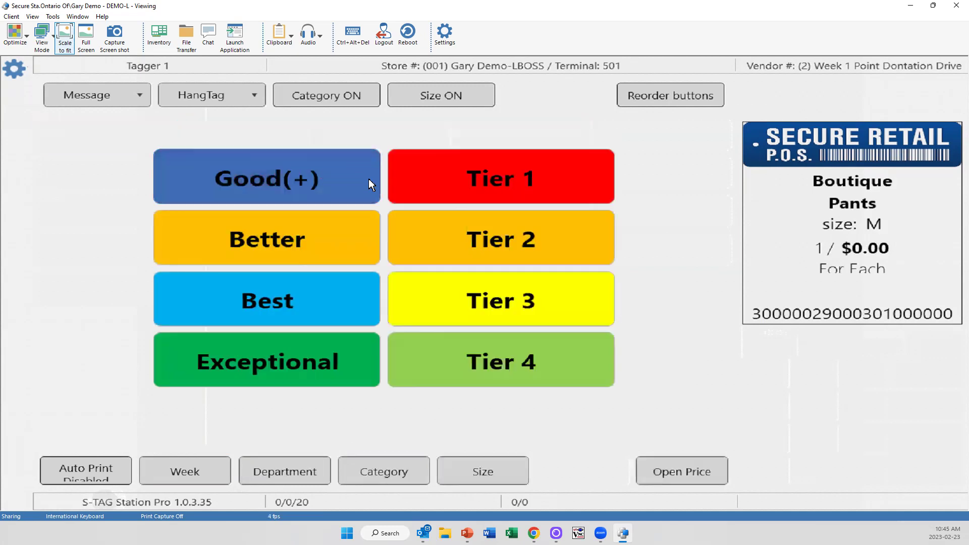
pyautogui.click(474, 166)
# Print the pants tag, then discard it so the count returns to 0/0
pyautogui.click(942, 450)
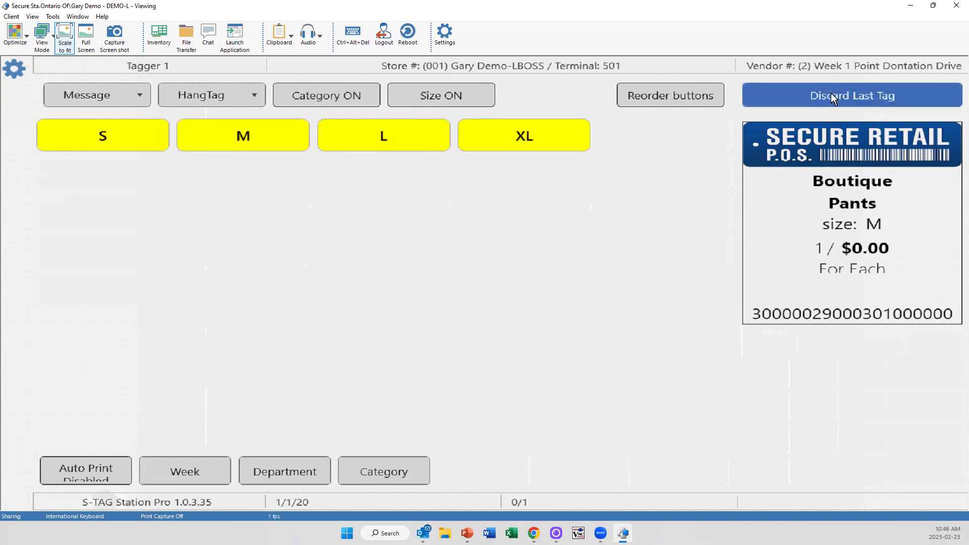
pyautogui.click(908, 93)
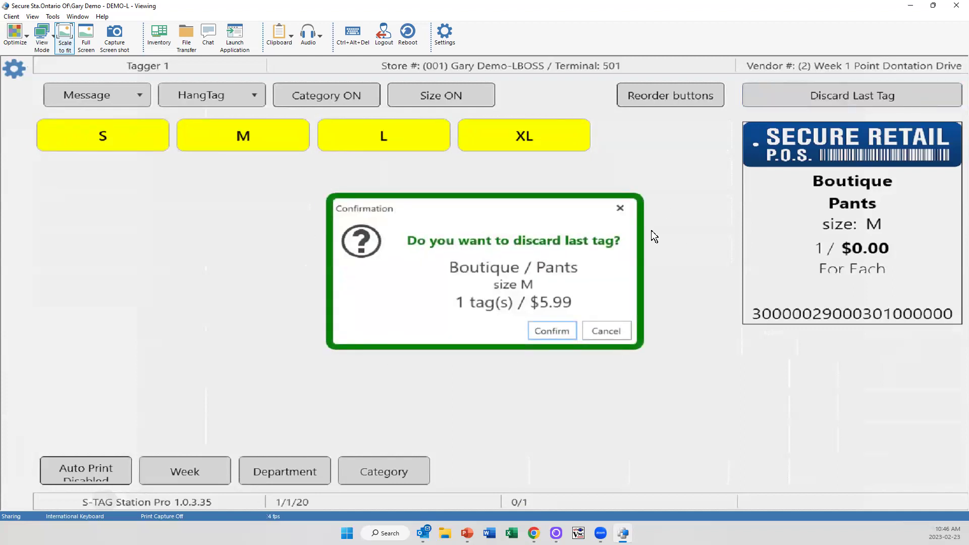
pyautogui.click(553, 329)
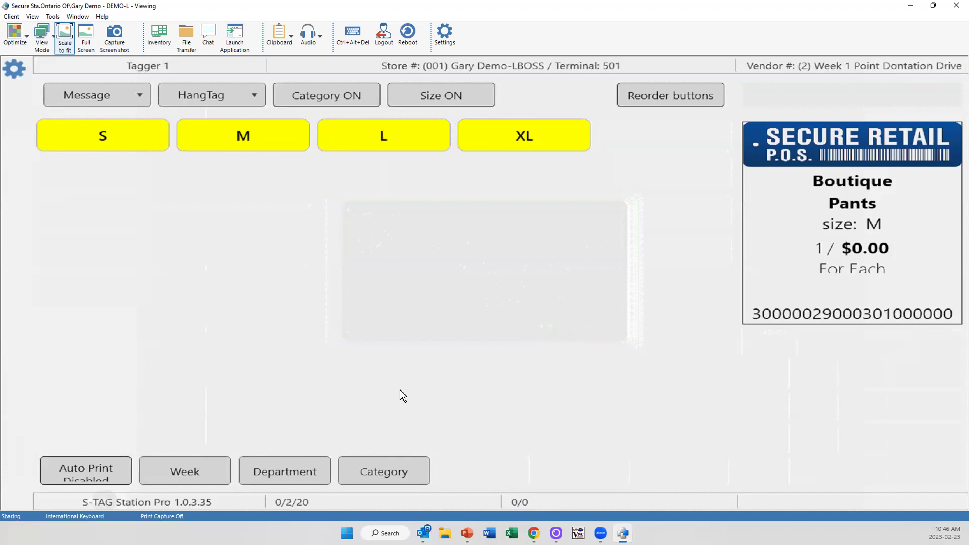
# In reorder mode, move Christmas Soft, Christmas Hard and Halloween Hard to the bottom row
pyautogui.click(263, 470)
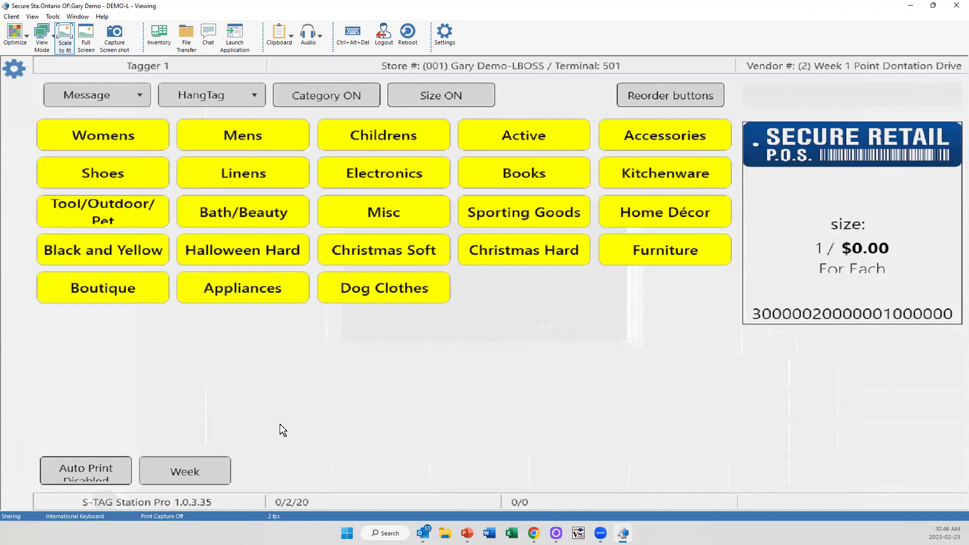
pyautogui.click(247, 295)
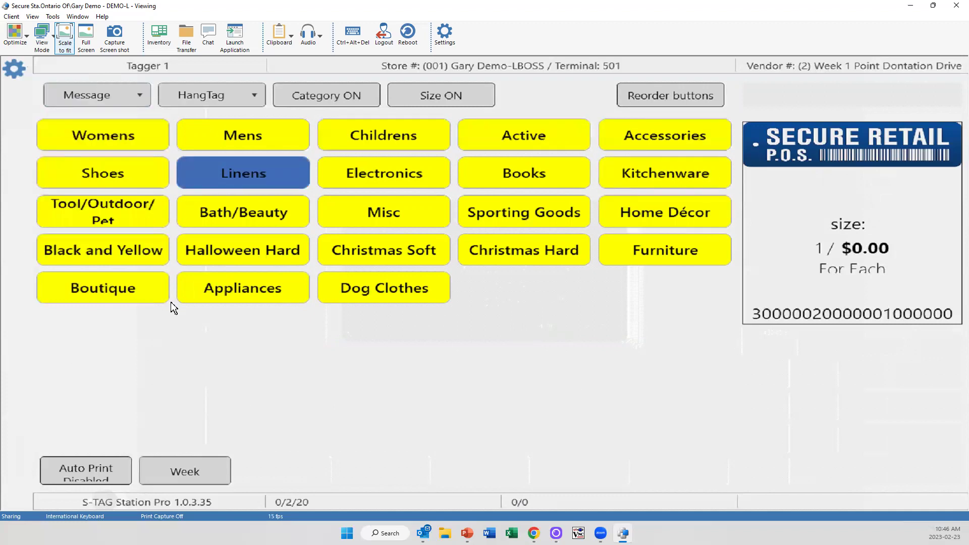
pyautogui.click(648, 98)
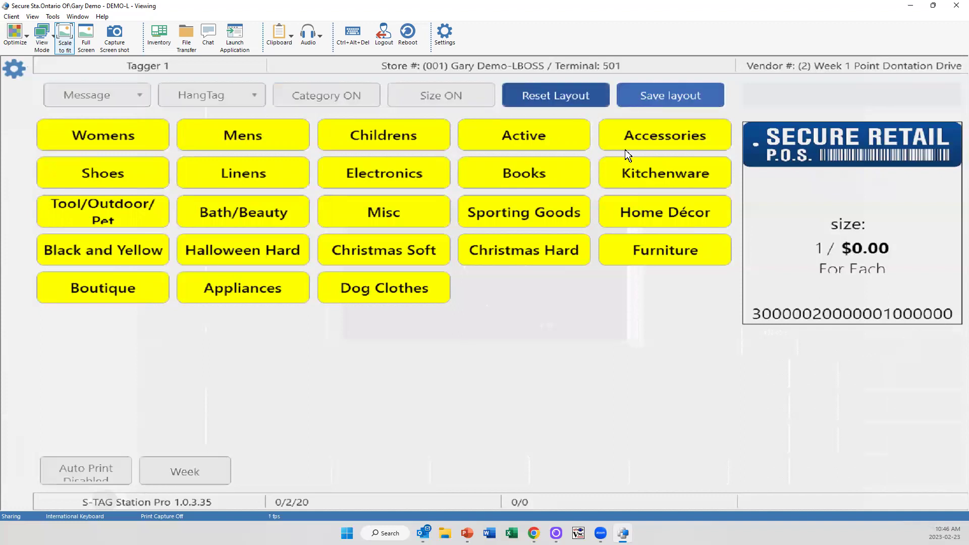
pyautogui.moveTo(385, 256); pyautogui.dragTo(405, 427)
pyautogui.moveTo(495, 253); pyautogui.dragTo(520, 417)
pyautogui.moveTo(273, 259); pyautogui.dragTo(270, 403)
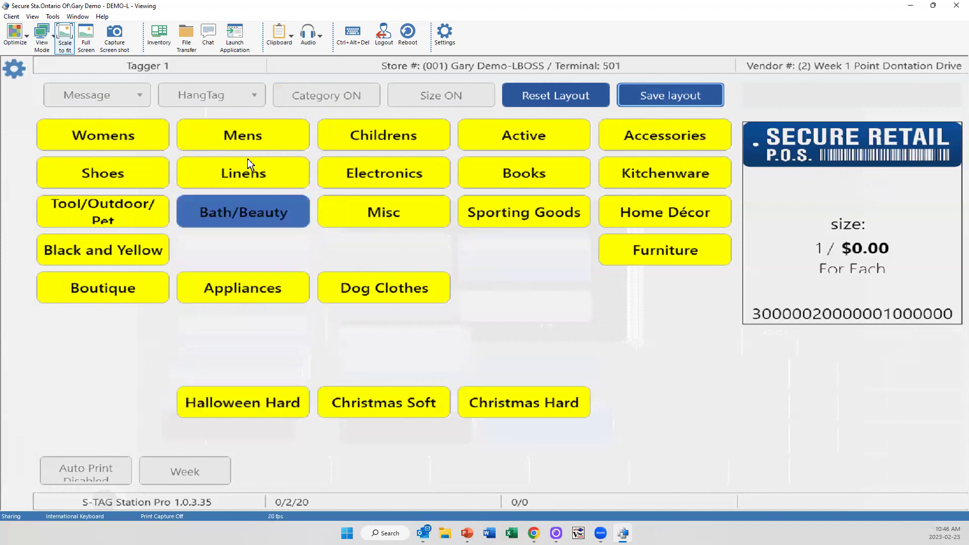
# Reposition Linens, Electronics, Boutique, Appliances and Dog Clothes, and save the department layout
pyautogui.moveTo(247, 164); pyautogui.dragTo(661, 409)
pyautogui.moveTo(376, 187); pyautogui.dragTo(132, 402)
pyautogui.moveTo(137, 291); pyautogui.dragTo(257, 171)
pyautogui.moveTo(244, 287); pyautogui.dragTo(151, 356)
pyautogui.moveTo(347, 275); pyautogui.dragTo(505, 359)
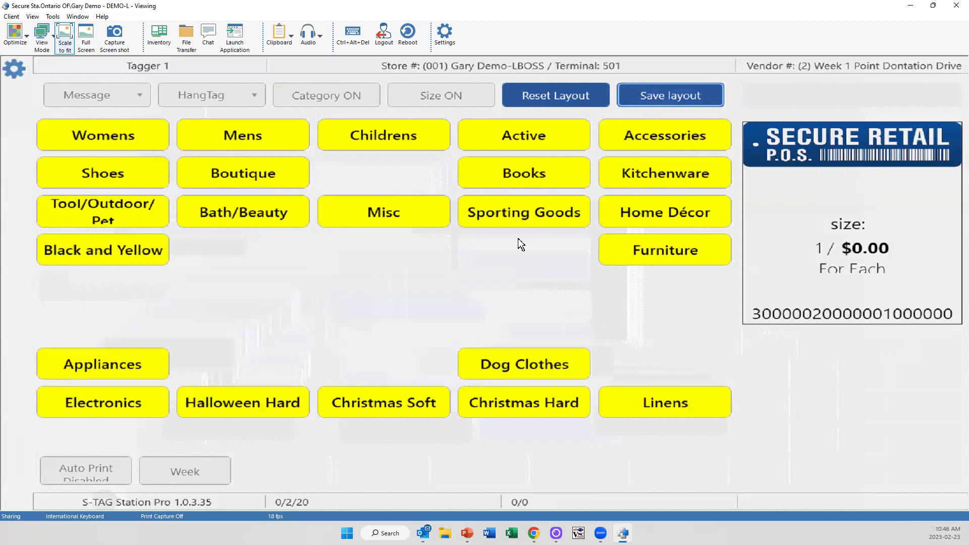
pyautogui.click(671, 95)
pyautogui.click(384, 135)
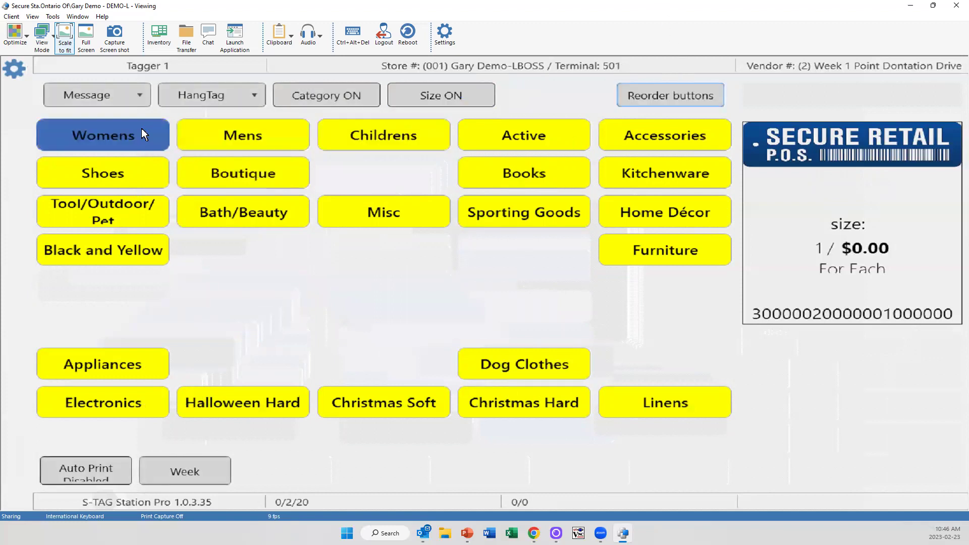
# Print a Misc Cleaning Supplies tag priced at $2.88
pyautogui.click(360, 206)
pyautogui.click(233, 141)
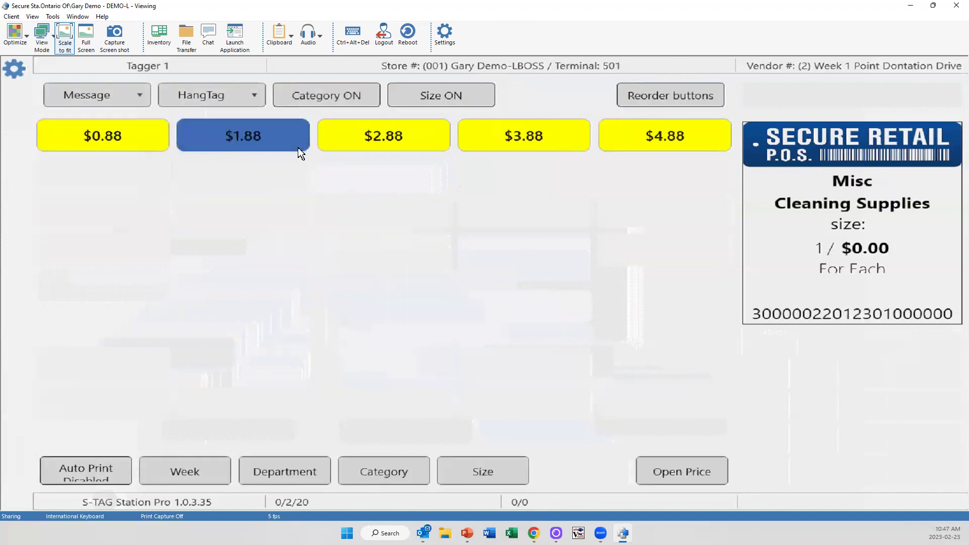
pyautogui.click(359, 141)
pyautogui.click(926, 405)
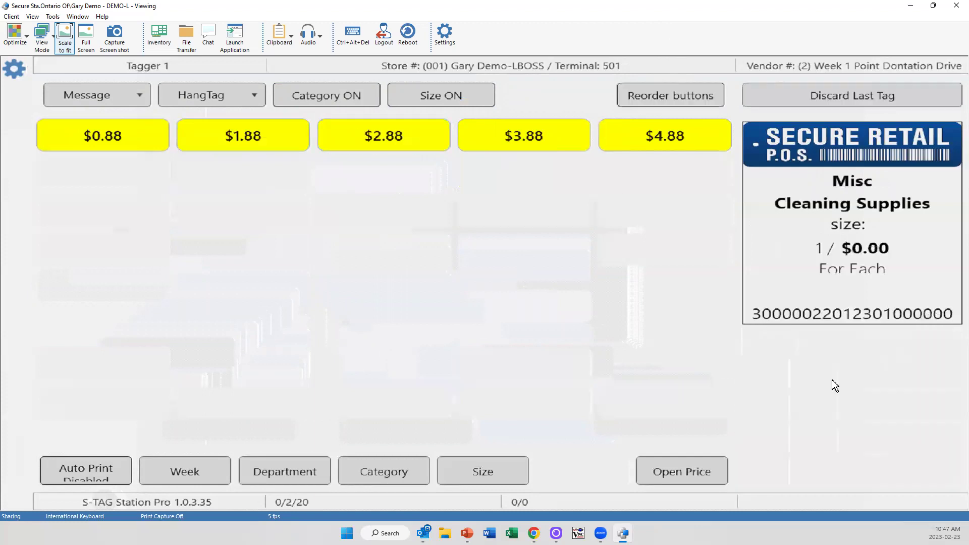
# In Womens, move Long Coats, Boxer Shorts and High End to a lower row and save
pyautogui.click(303, 473)
pyautogui.click(120, 136)
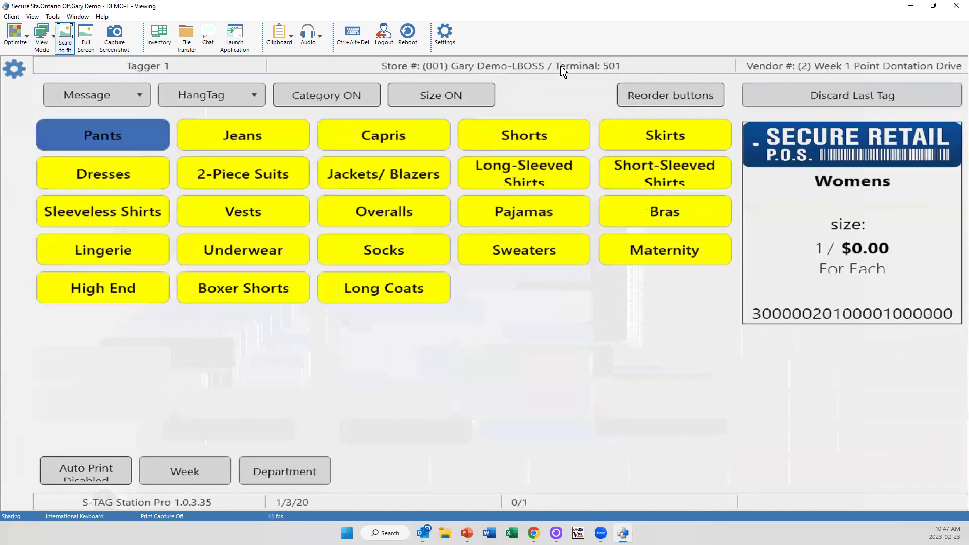
pyautogui.moveTo(373, 294); pyautogui.dragTo(412, 438)
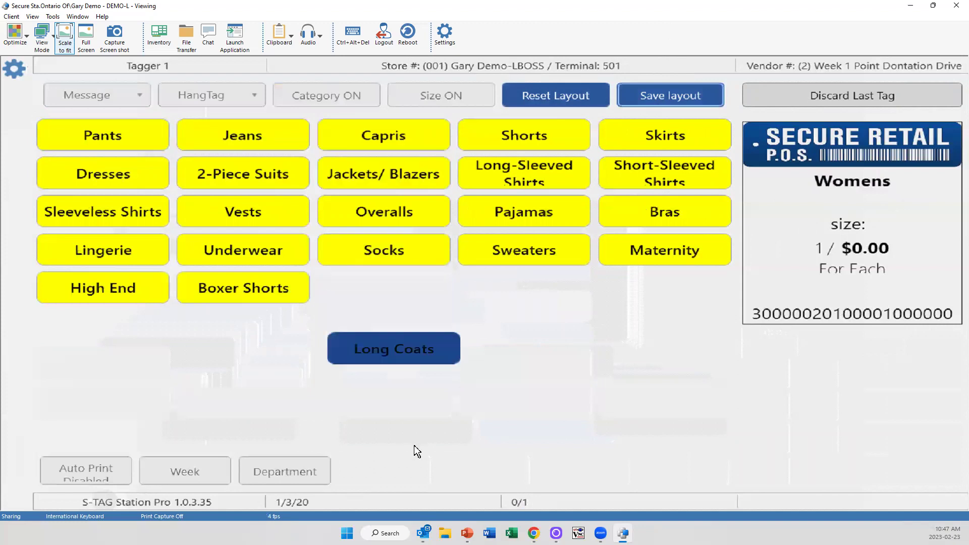
pyautogui.moveTo(254, 280); pyautogui.dragTo(227, 449)
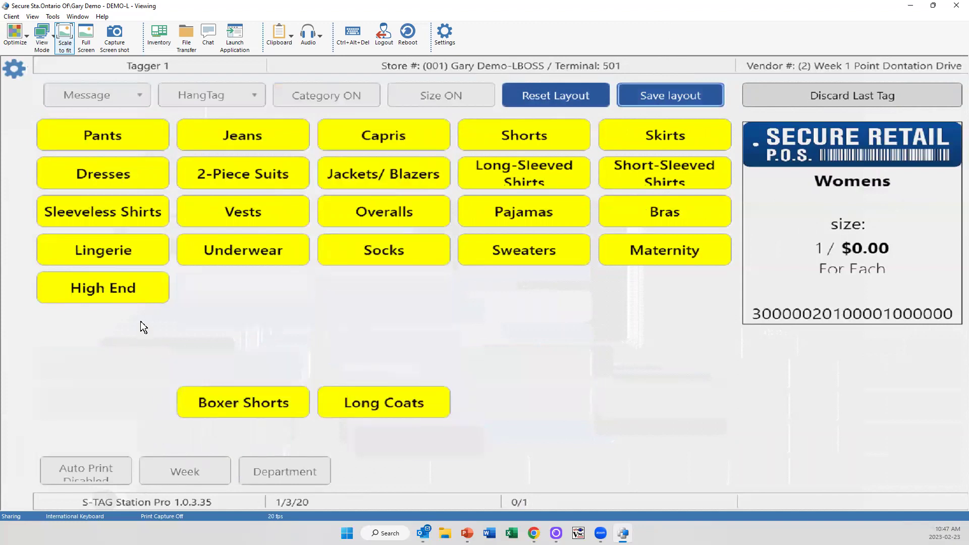
pyautogui.moveTo(126, 290); pyautogui.dragTo(139, 407)
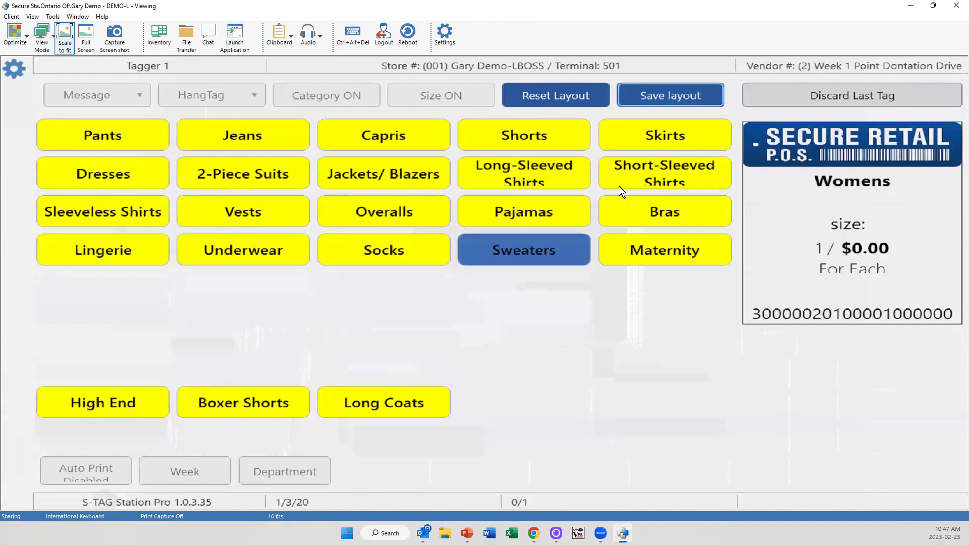
pyautogui.click(671, 94)
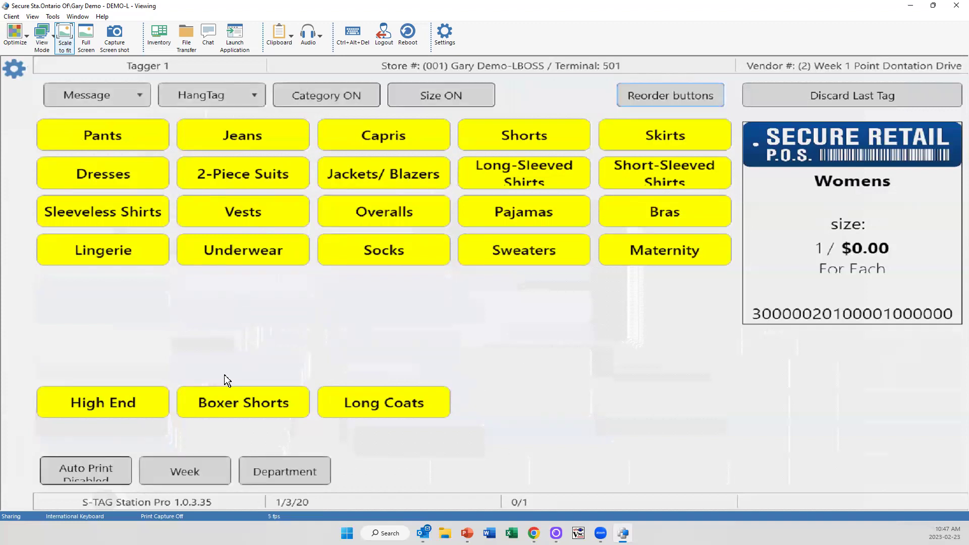
# Log off Tagger 1 and sign back in with the left-handed tagger's ID 2
pyautogui.click(18, 71)
pyautogui.click(45, 252)
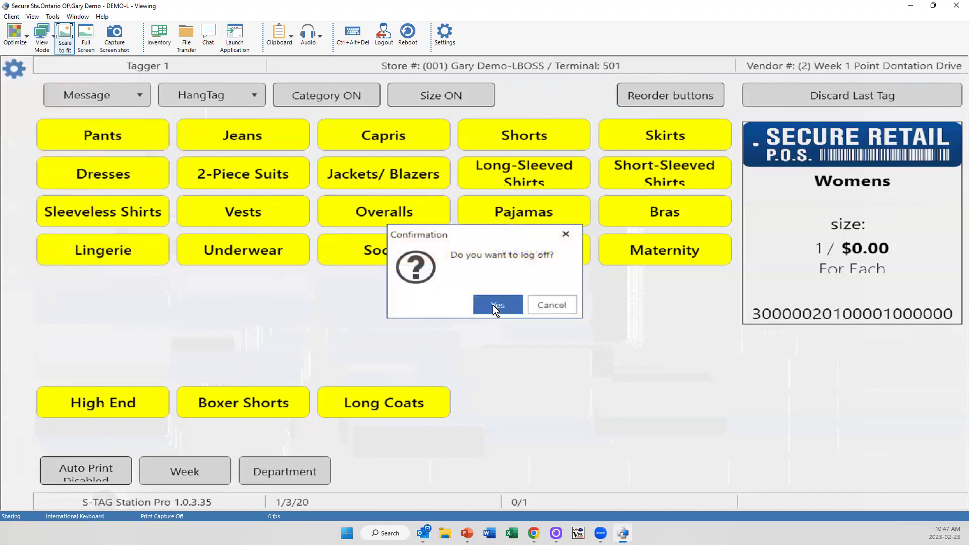
pyautogui.click(495, 304)
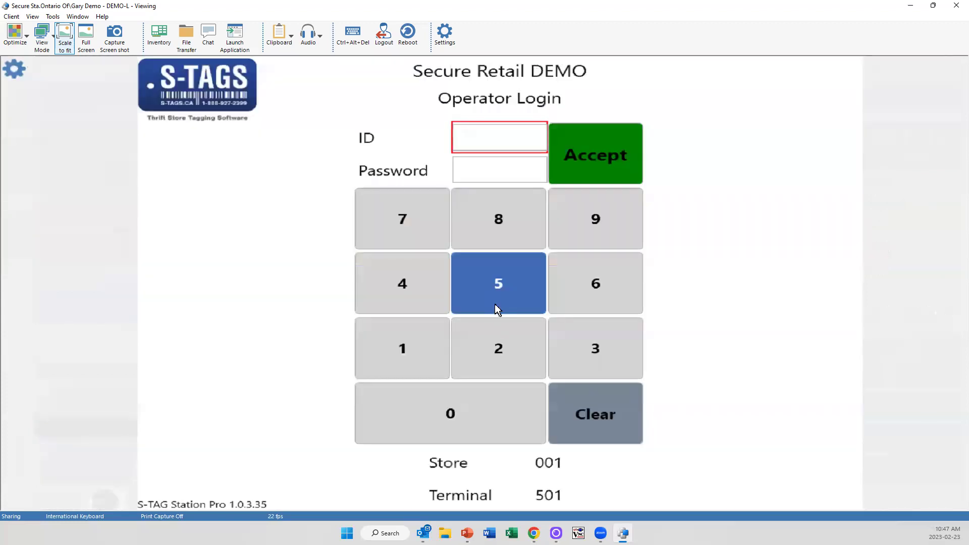
pyautogui.click(498, 340)
pyautogui.click(619, 145)
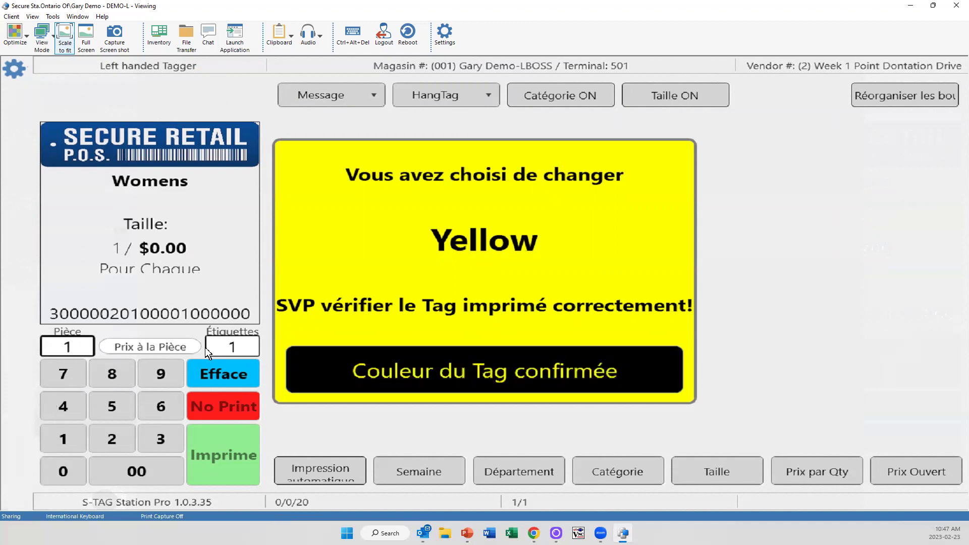
# Confirm the Yellow tags, open Womens, then disconnect the tagger and exit the station
pyautogui.click(475, 379)
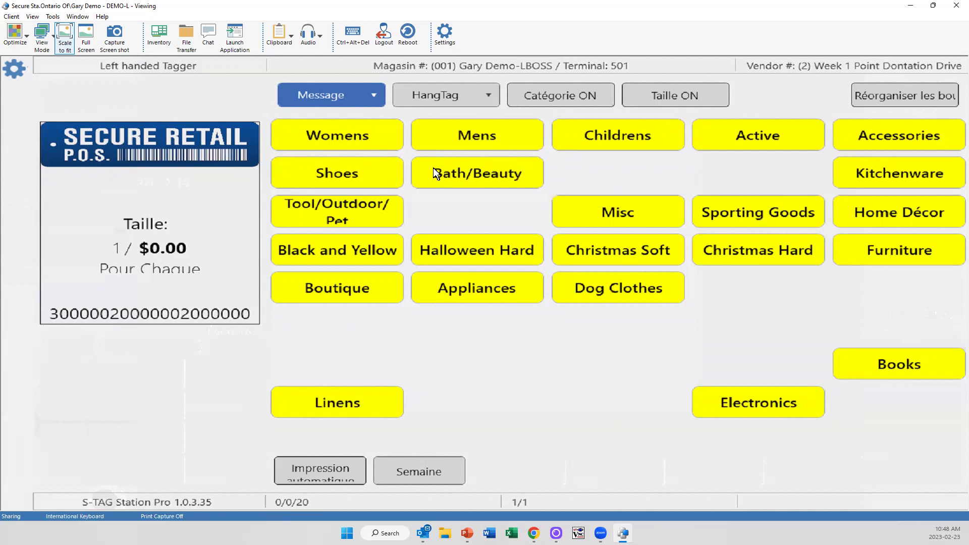
pyautogui.click(326, 125)
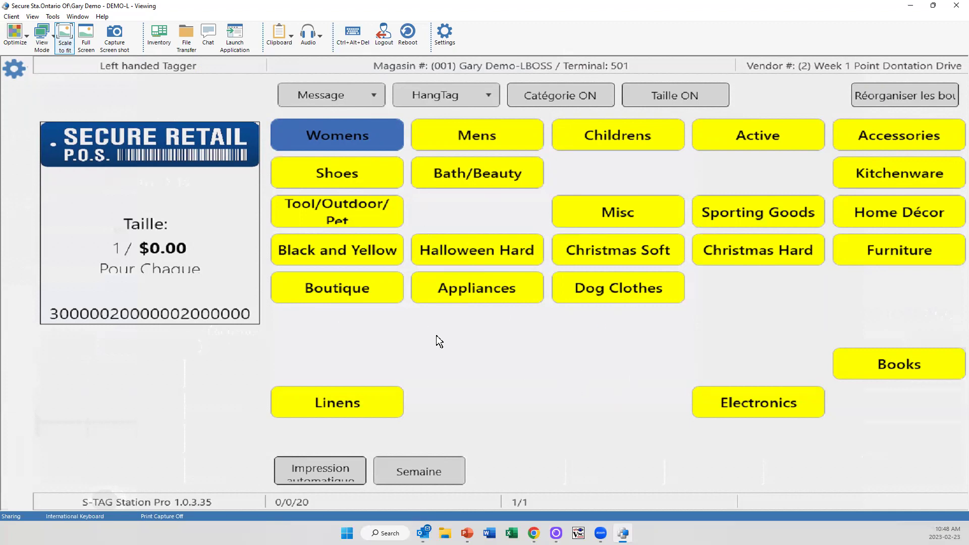
pyautogui.click(15, 69)
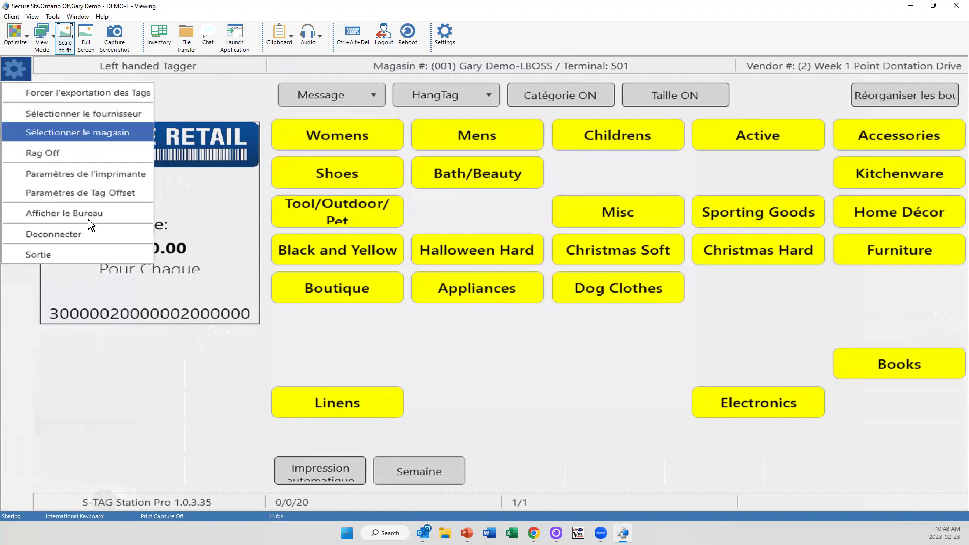
pyautogui.click(81, 233)
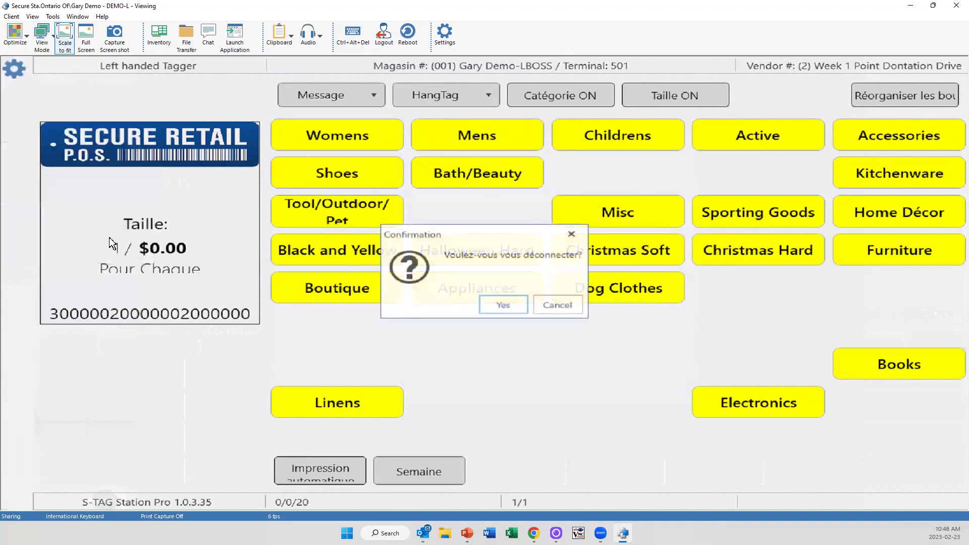
pyautogui.click(493, 300)
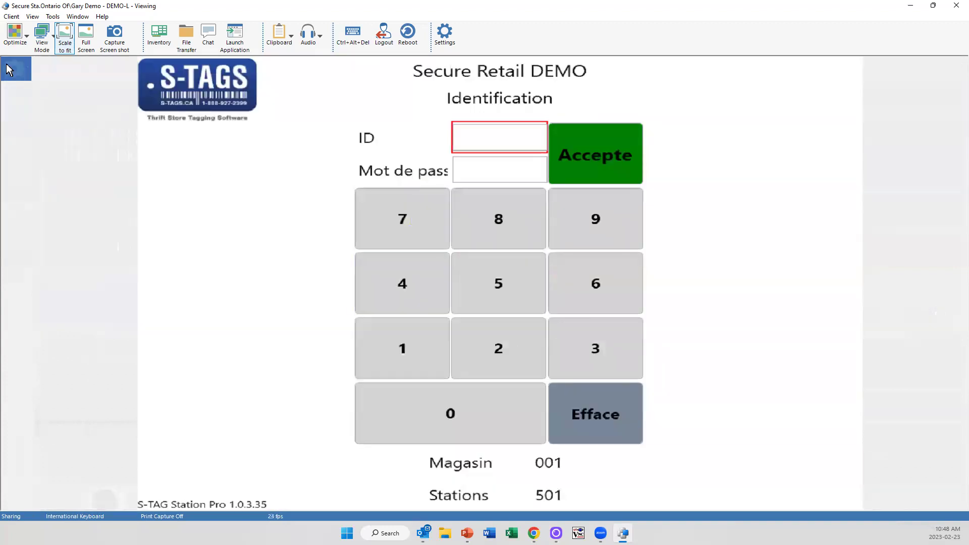
pyautogui.click(15, 69)
pyautogui.click(71, 250)
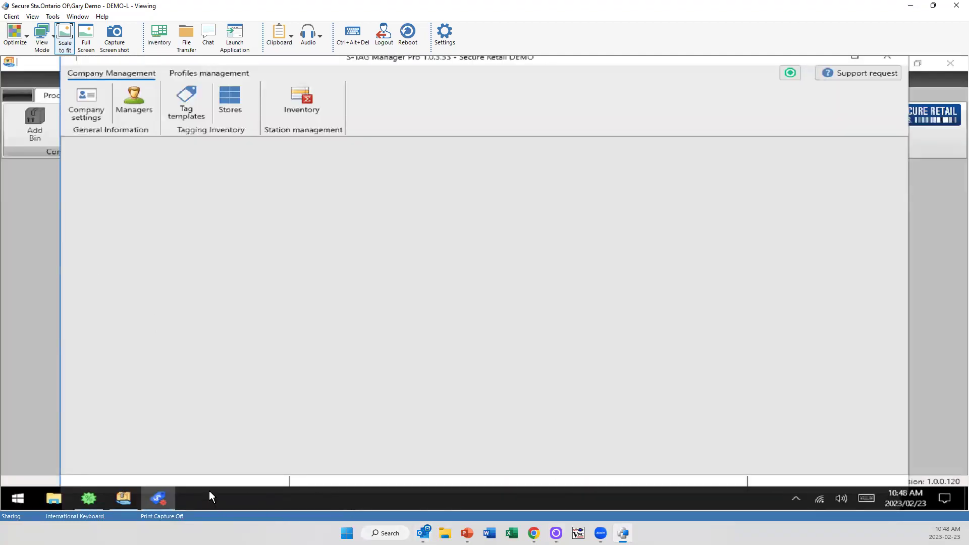
# Restore and maximise S-TAG Manager Pro, then show the Profiles management options
pyautogui.click(170, 497)
pyautogui.click(170, 498)
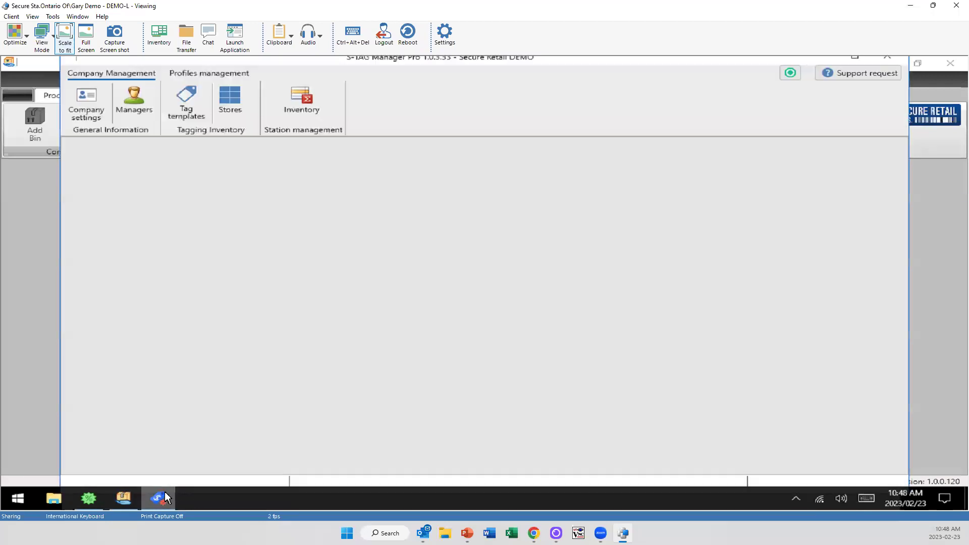
pyautogui.click(856, 57)
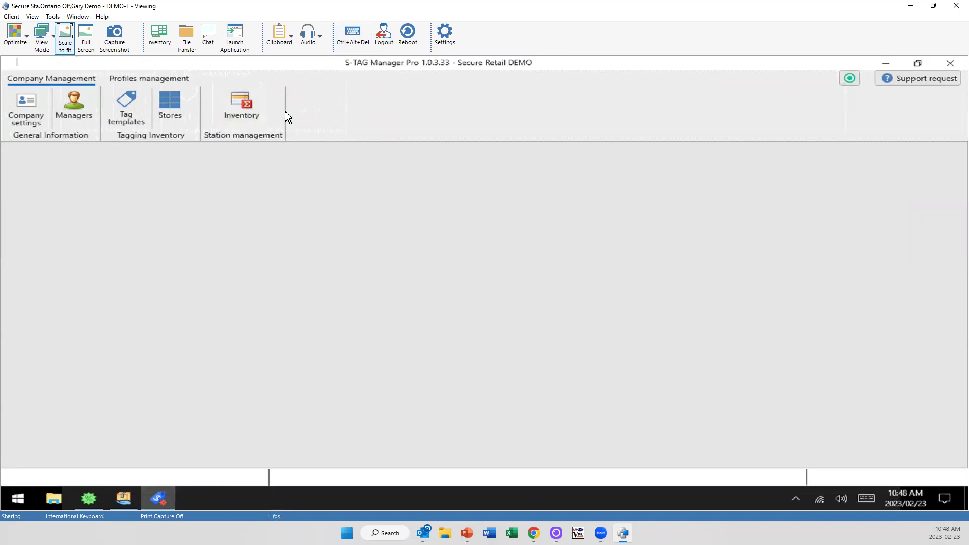
pyautogui.click(157, 77)
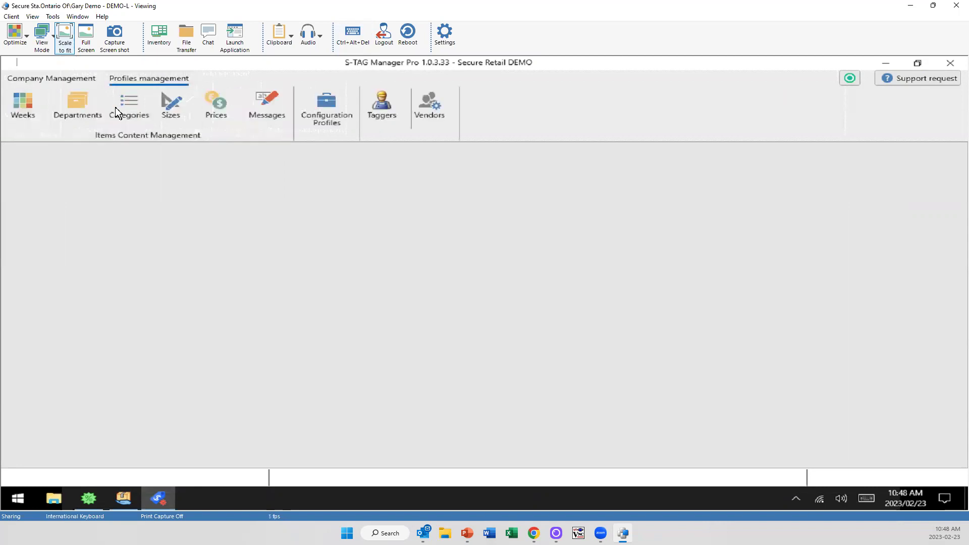
# Open the Weeks, Departments and Categories lists, browse categories, then go back to Departments
pyautogui.click(19, 107)
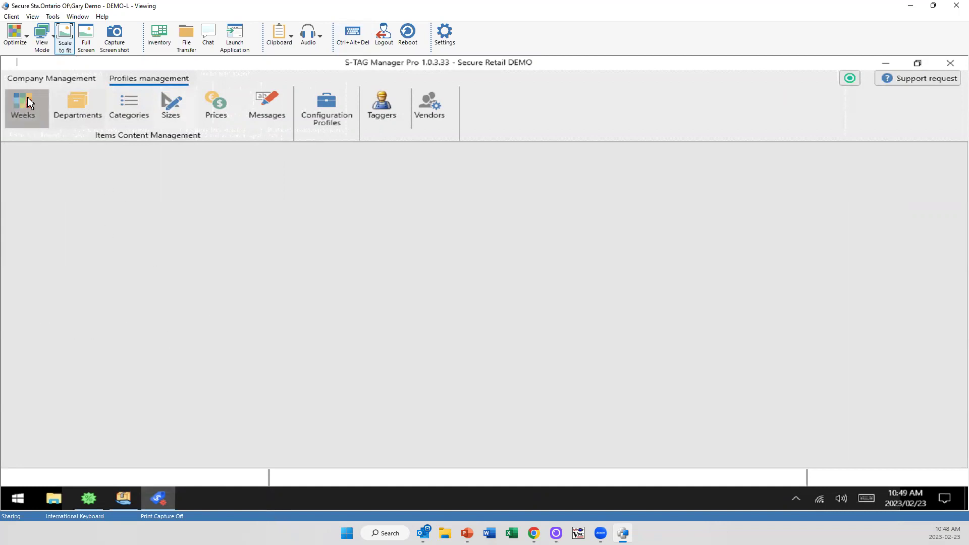
pyautogui.click(32, 114)
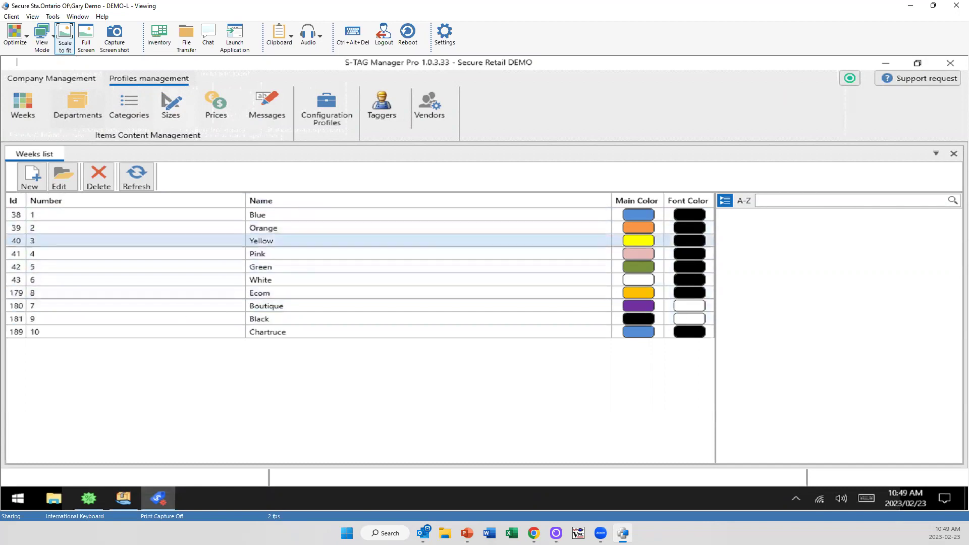
pyautogui.click(82, 105)
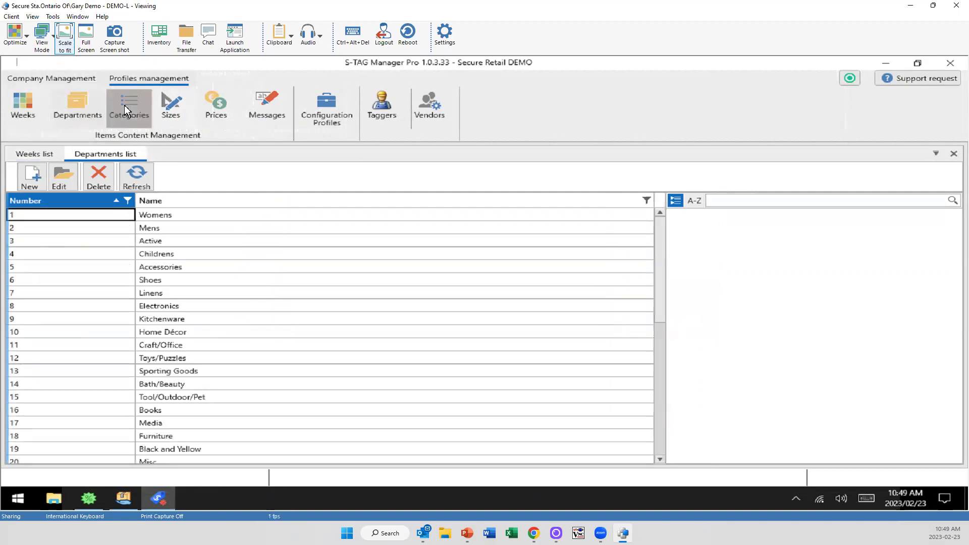
pyautogui.click(124, 105)
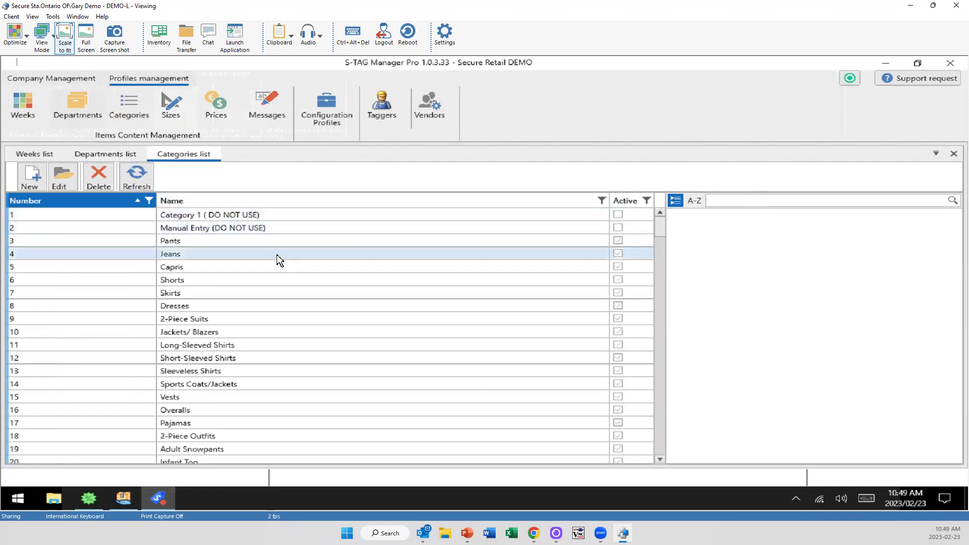
pyautogui.scroll(-2, 275, 256)
pyautogui.scroll(-6, 272, 263)
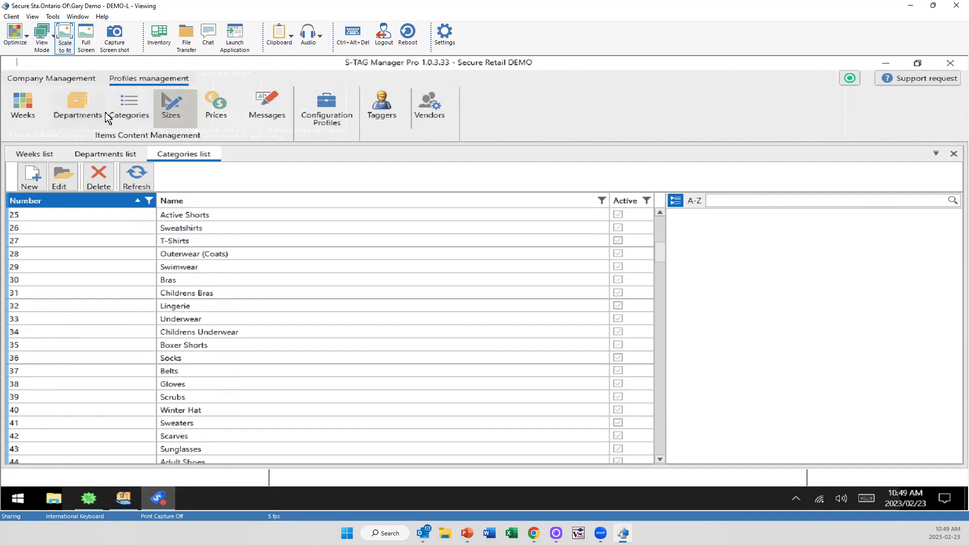
pyautogui.click(76, 105)
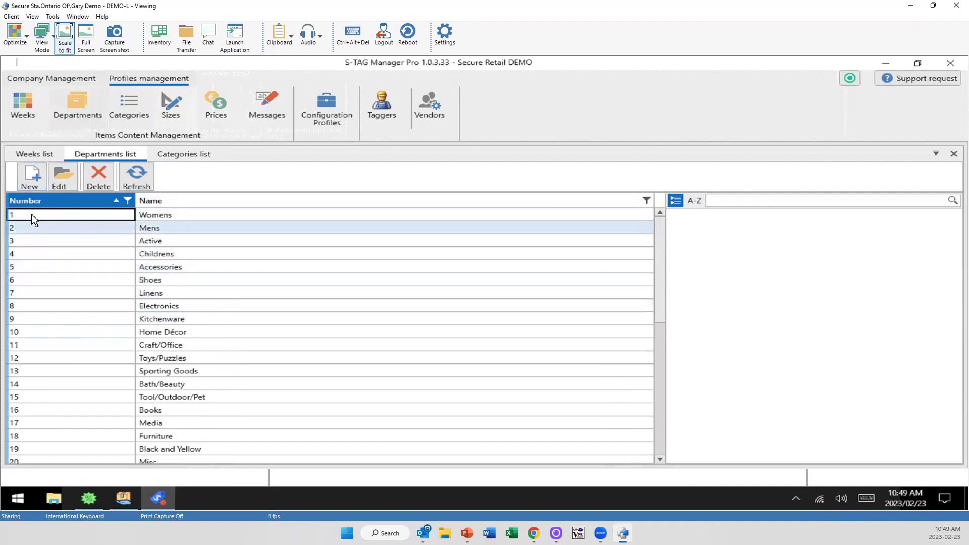
# Create department number 71 named 'Winter Clothes', fixing a typo, and save it
pyautogui.click(29, 179)
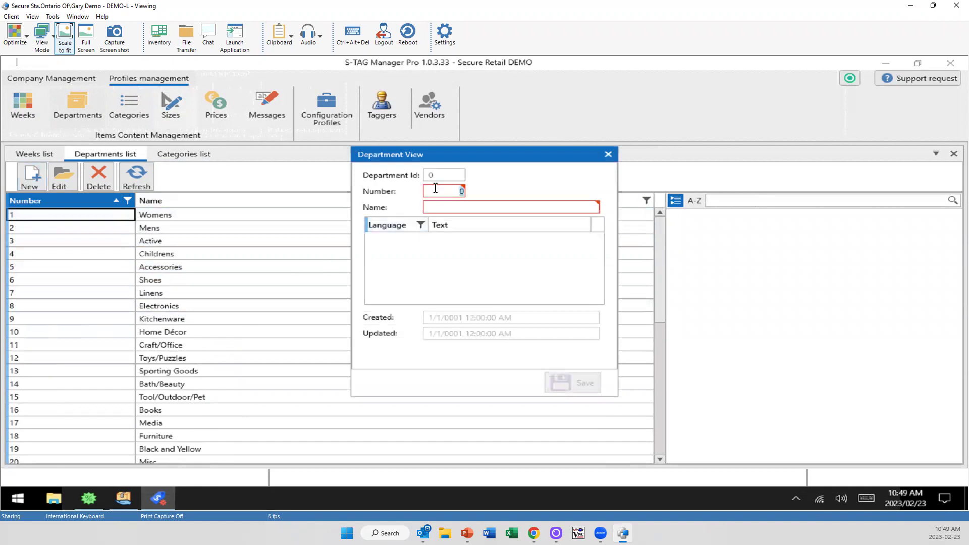
pyautogui.write('71')
pyautogui.press('Tab')
pyautogui.write('Winter ')
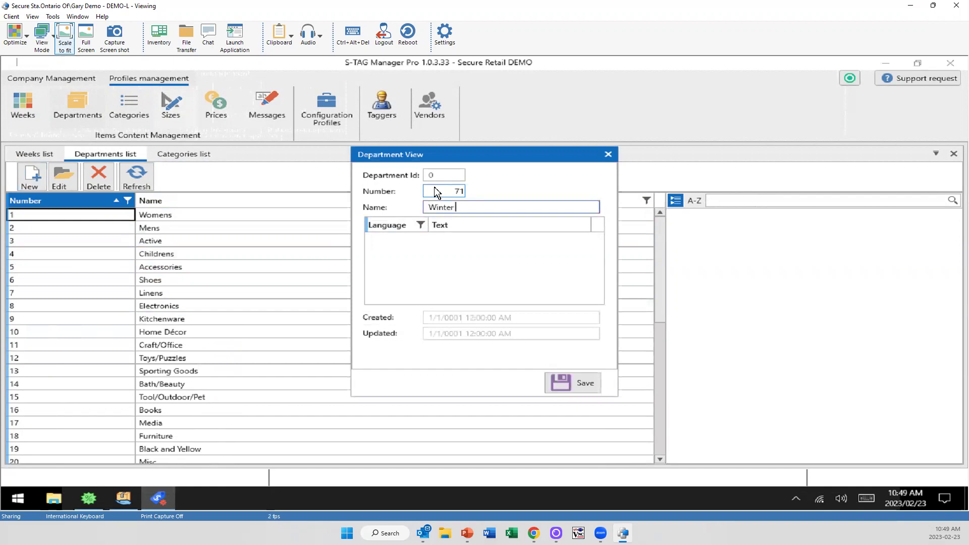
pyautogui.write('Clothjes')
pyautogui.press('BackSpace')
pyautogui.press('BackSpace')
pyautogui.press('BackSpace')
pyautogui.write('es')
pyautogui.click(583, 382)
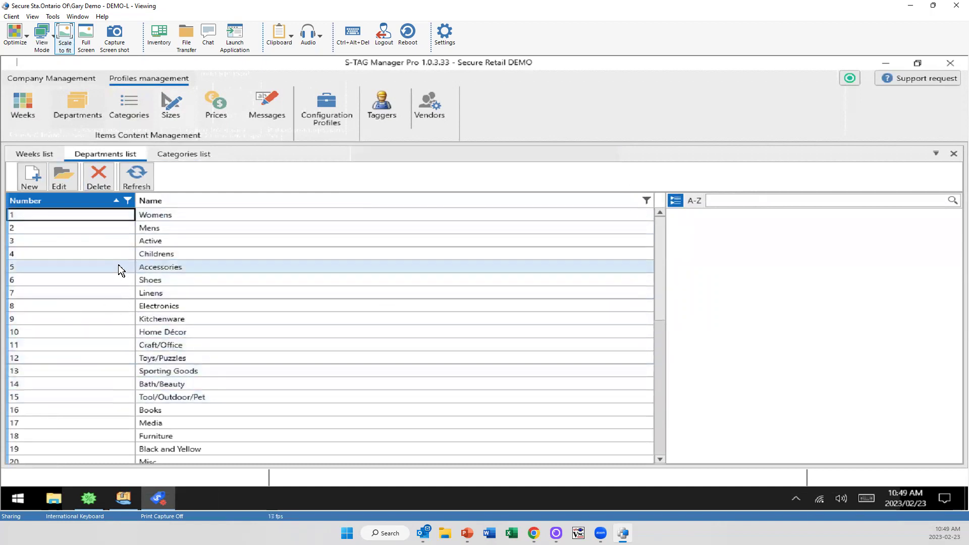
# Open the Sizes, Prices, Messages and Taggers lists from the ribbon
pyautogui.click(167, 117)
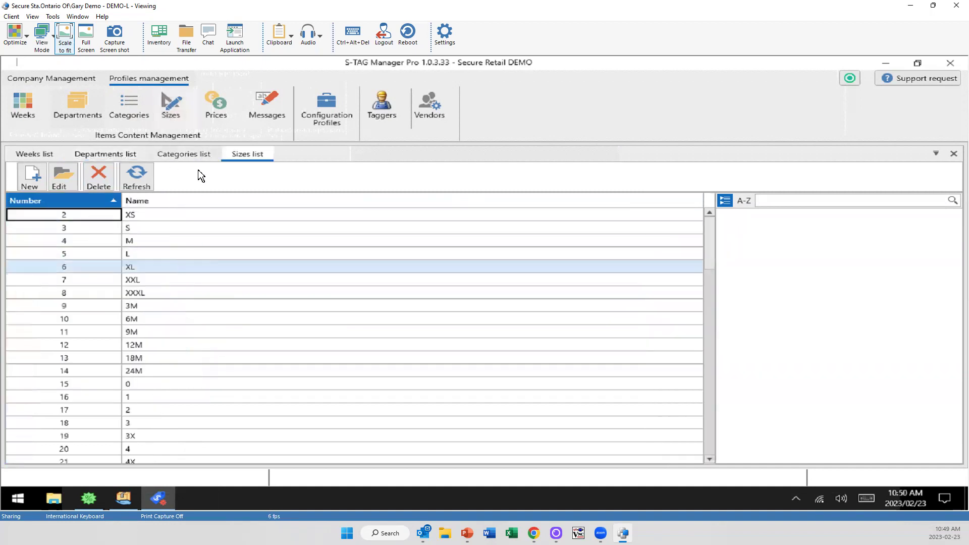
pyautogui.click(211, 110)
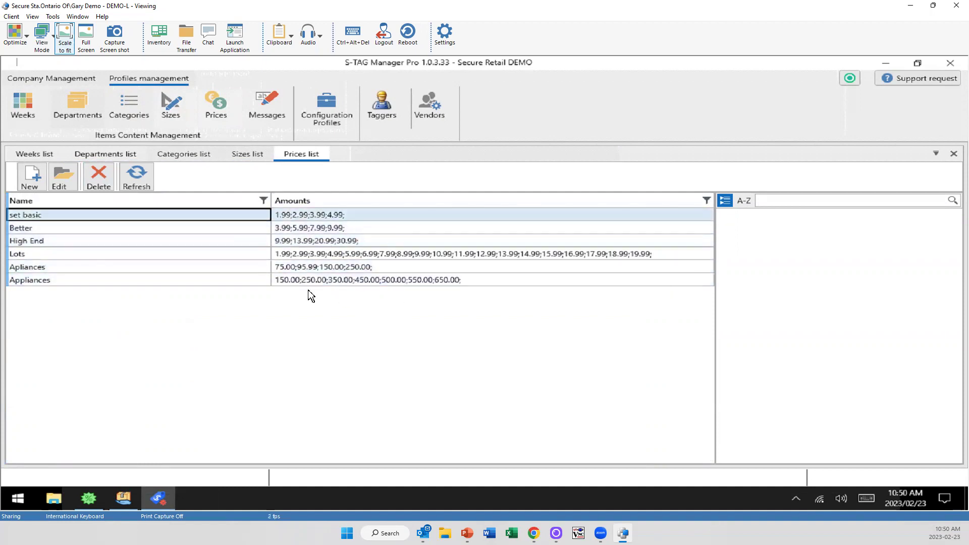
pyautogui.click(268, 105)
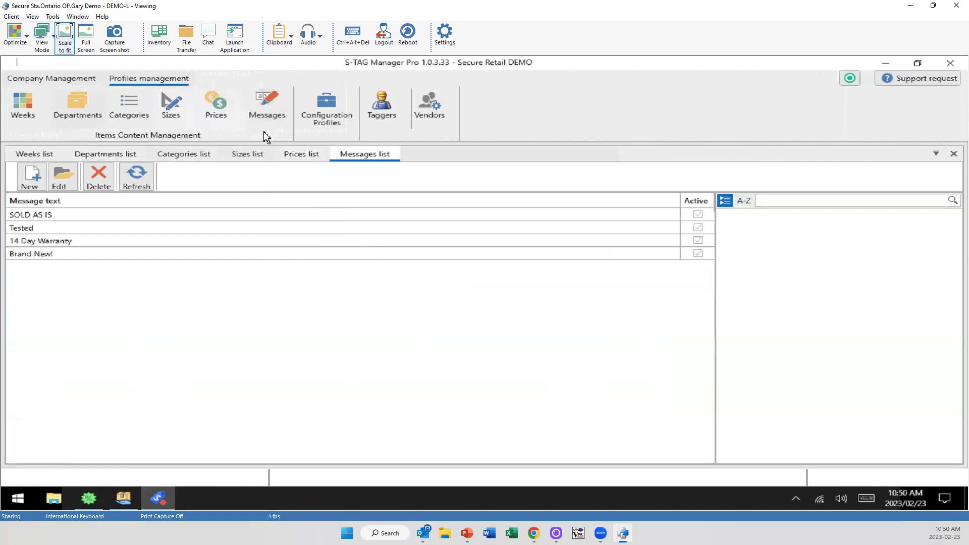
pyautogui.click(364, 124)
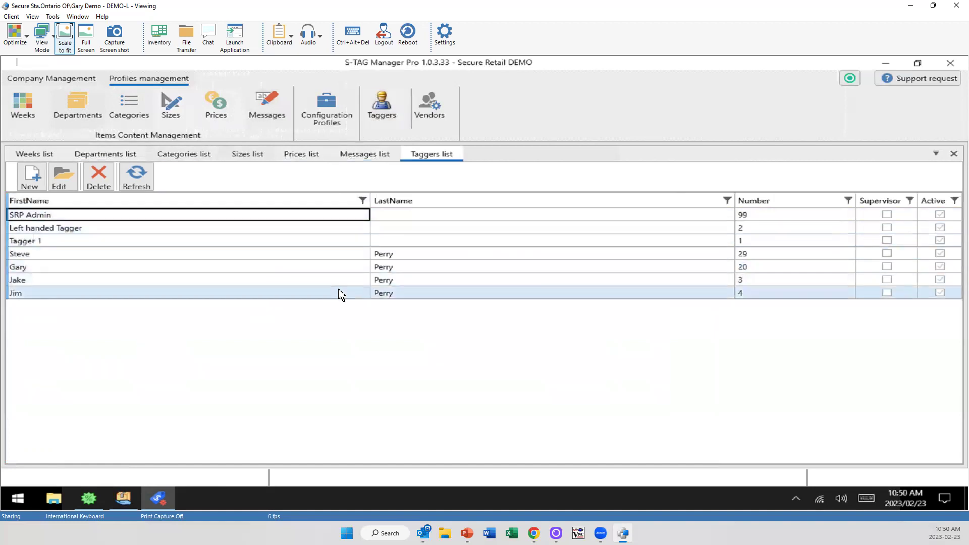
# Start a new tagger, toggle its permission to Supervisor and back to Operator, then close the form
pyautogui.click(36, 177)
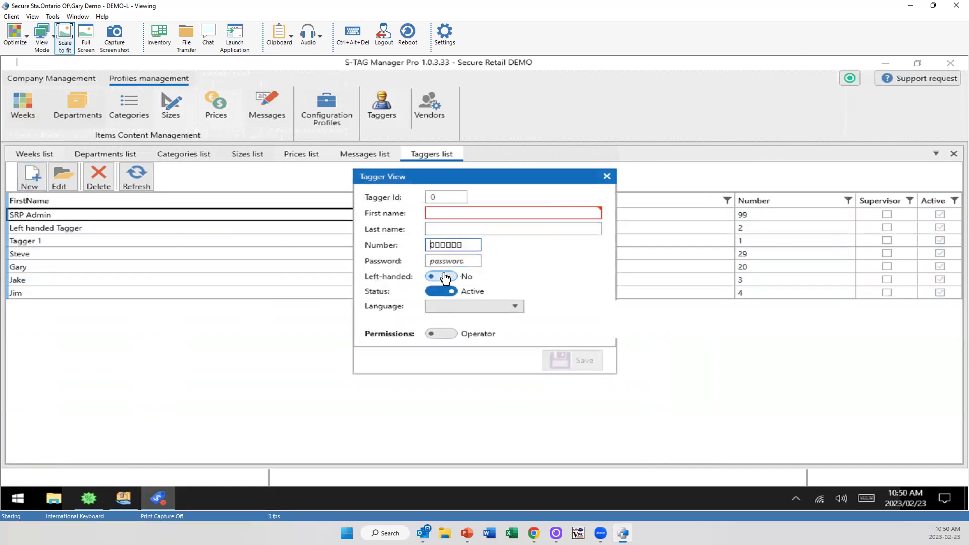
pyautogui.click(444, 336)
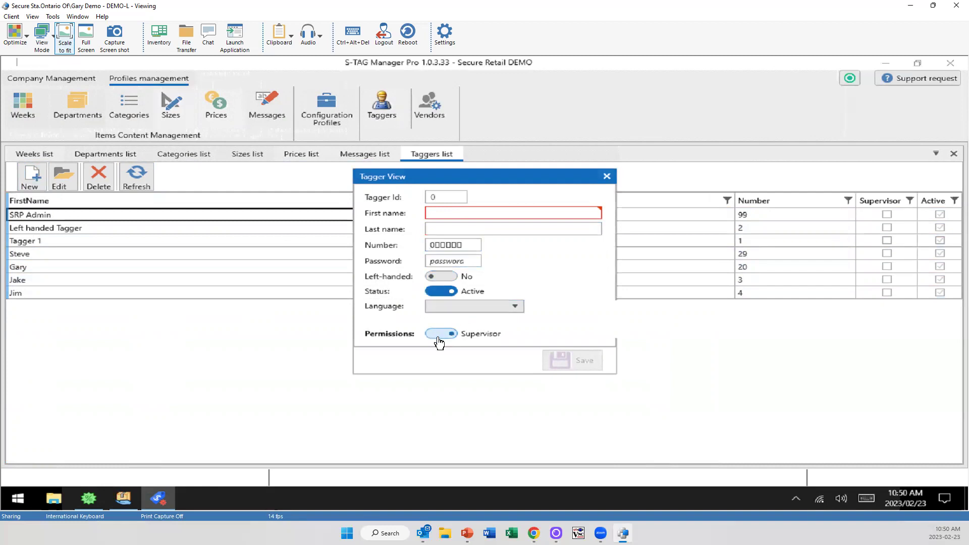
pyautogui.click(441, 338)
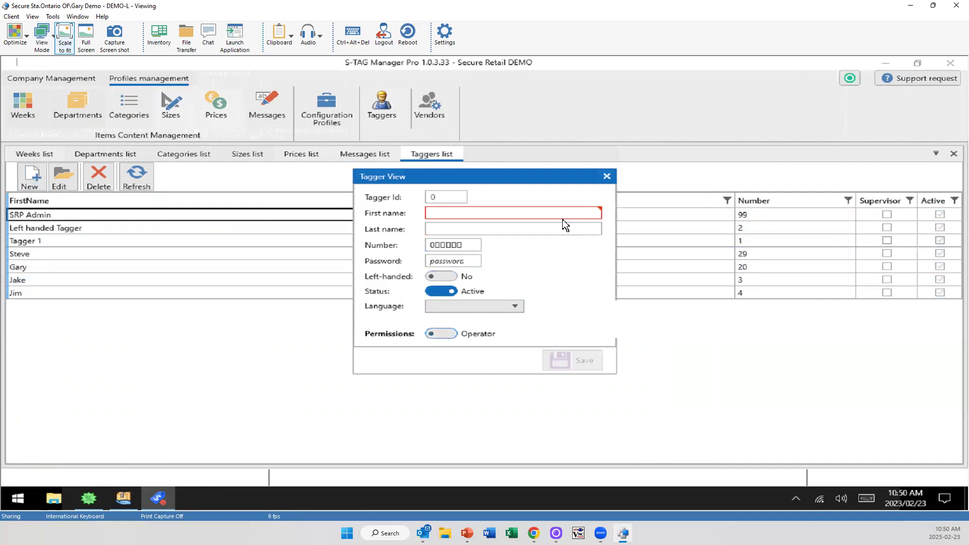
pyautogui.click(605, 177)
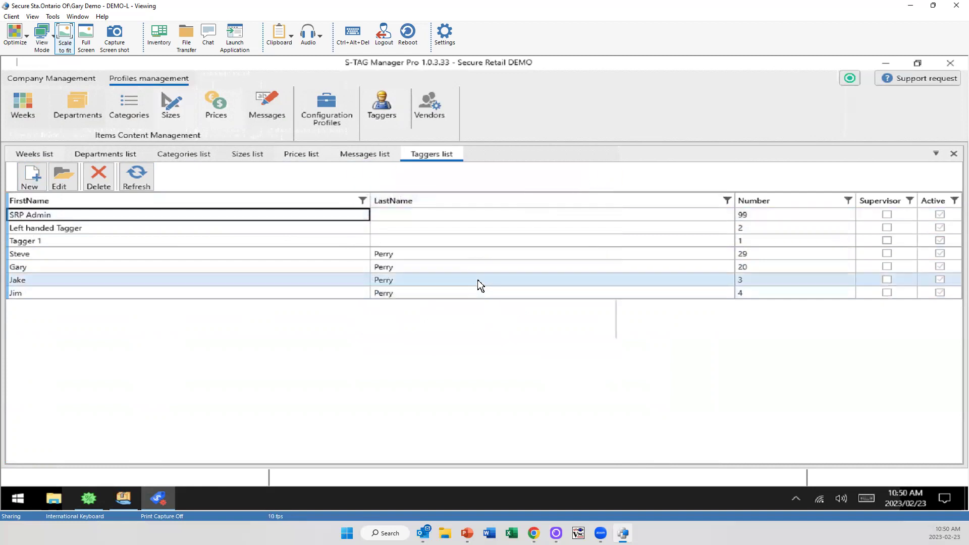
# Open the item content of Demo profile - BFV4 from the Configuration Profiles list
pyautogui.click(326, 108)
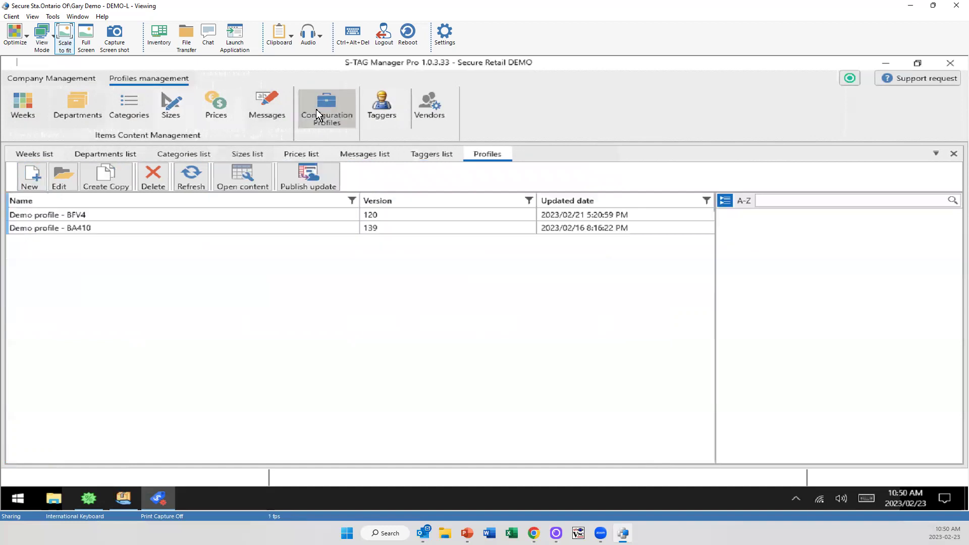
pyautogui.click(326, 228)
pyautogui.click(329, 216)
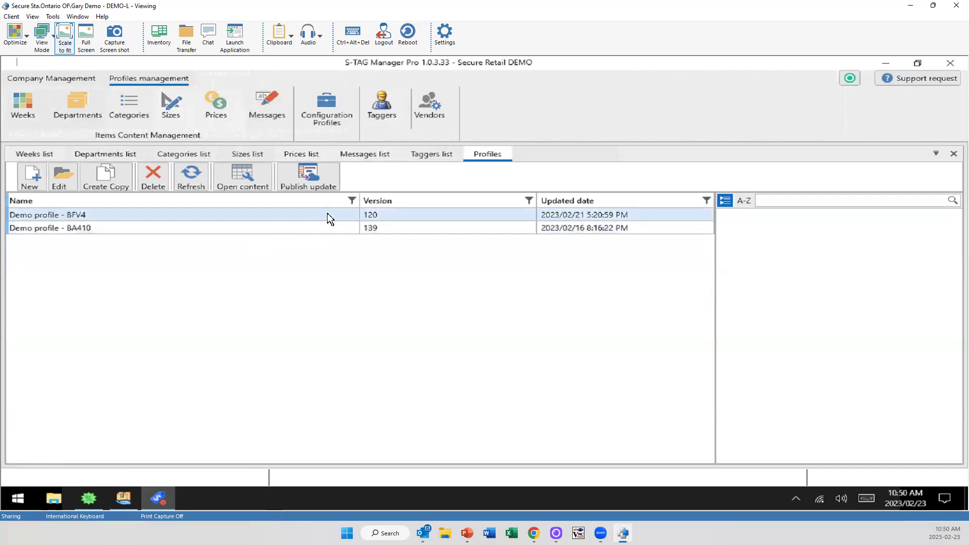
pyautogui.click(327, 213)
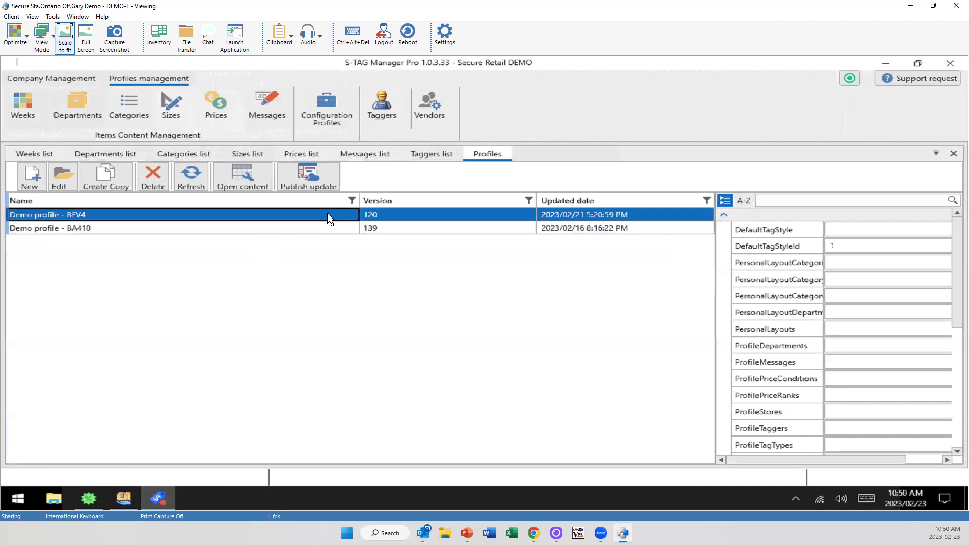
pyautogui.doubleClick(327, 216)
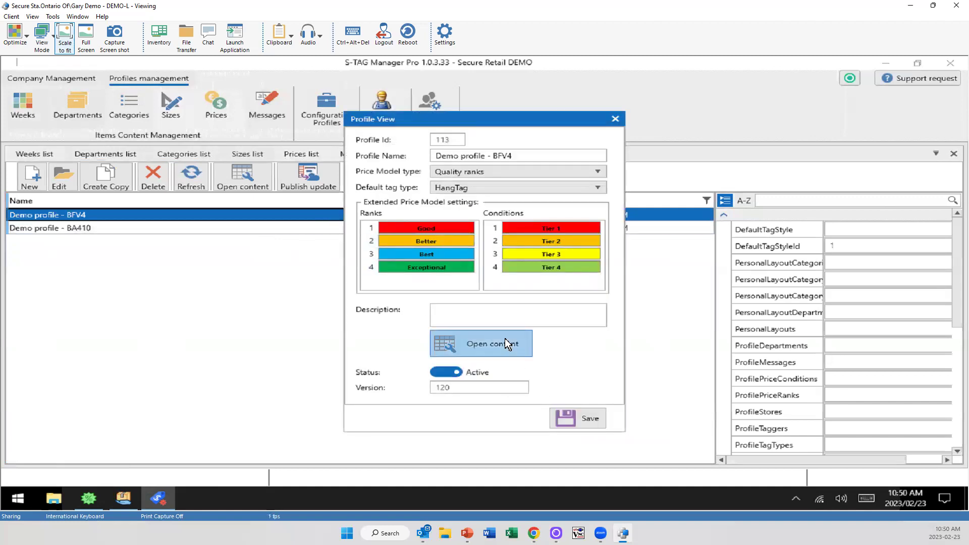
pyautogui.click(482, 342)
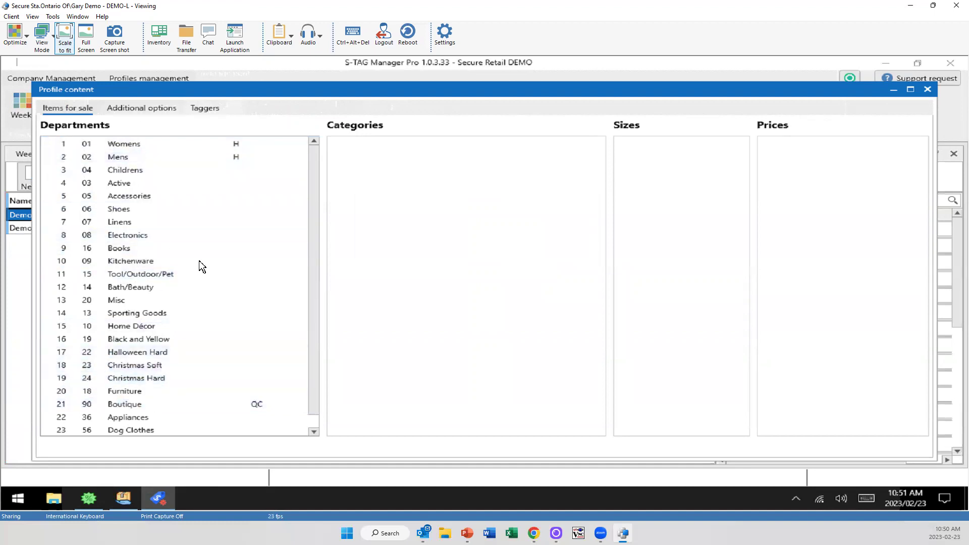
# Check the sizes and prices of Womens Jeans, then bring up the Dog Clothes department menu
pyautogui.click(124, 144)
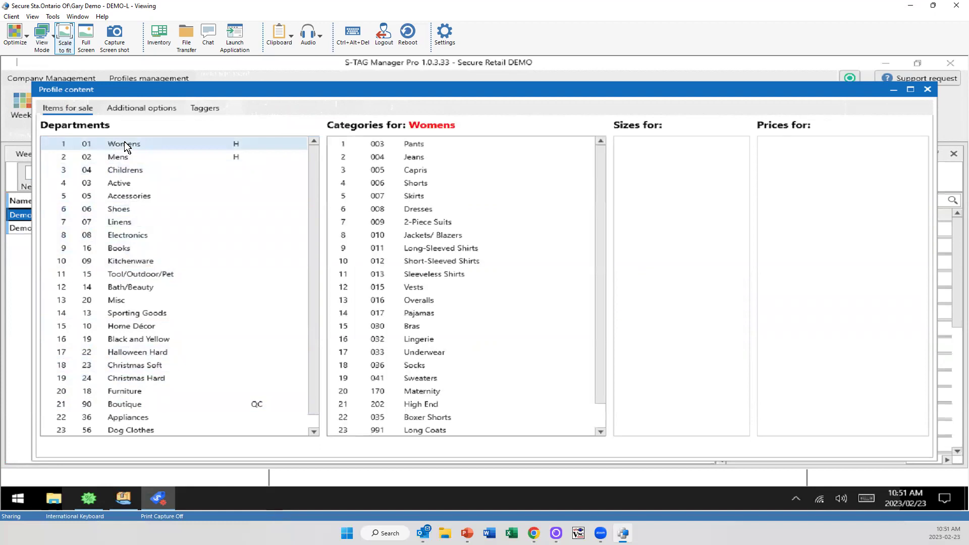
pyautogui.click(414, 157)
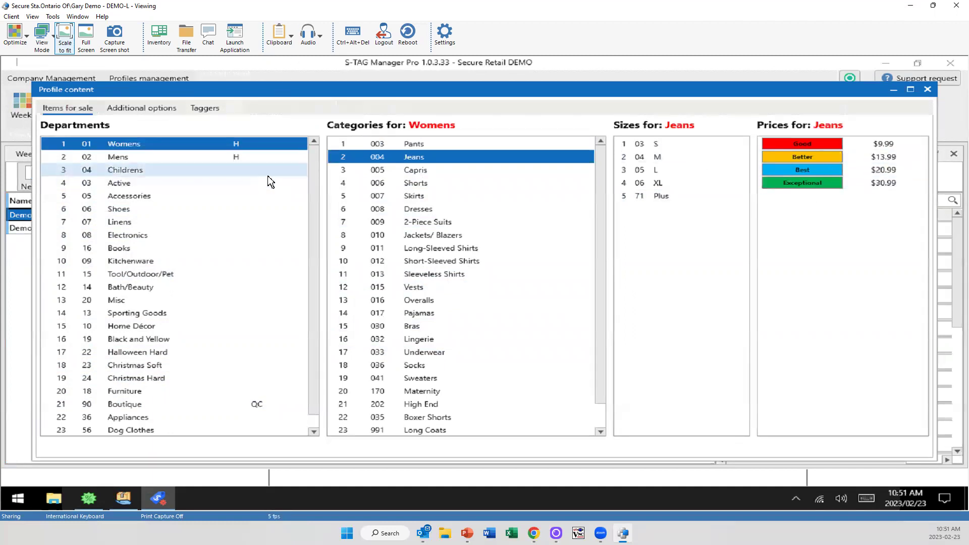
pyautogui.rightClick(150, 426)
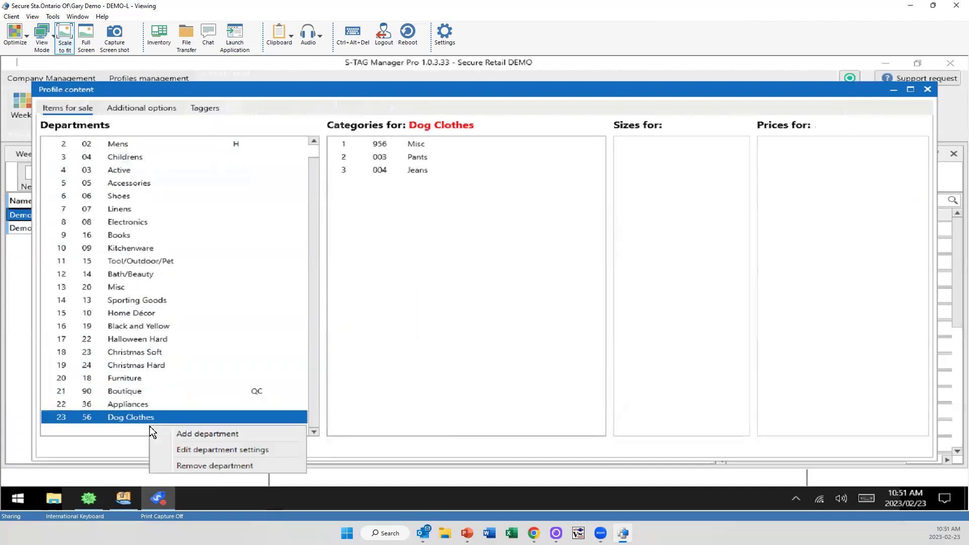
# Remove the non-empty Dog Clothes department from the profile
pyautogui.click(202, 464)
pyautogui.click(548, 303)
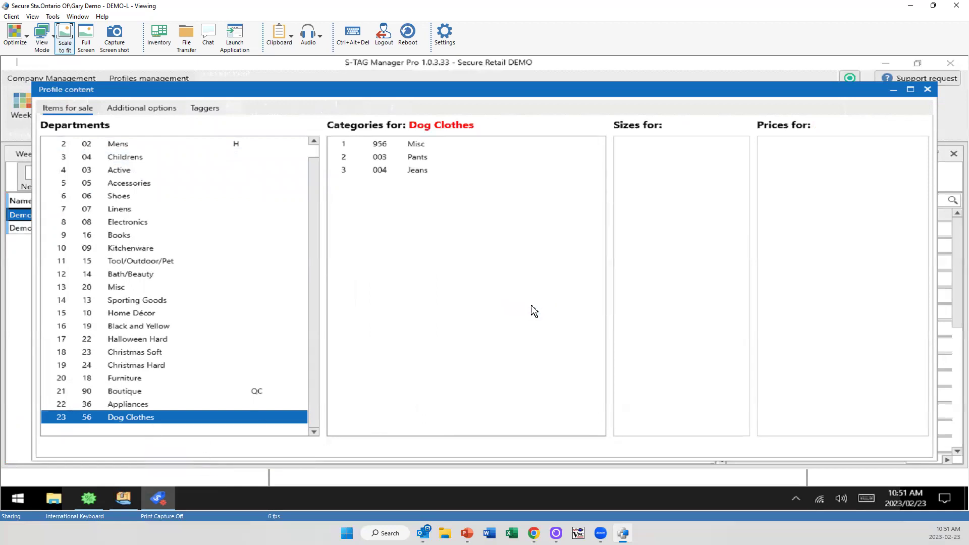
pyautogui.click(555, 302)
# Add departments 56 Dog Clothes and 71 Winter Clothes, then view Winter Clothes' categories
pyautogui.rightClick(133, 430)
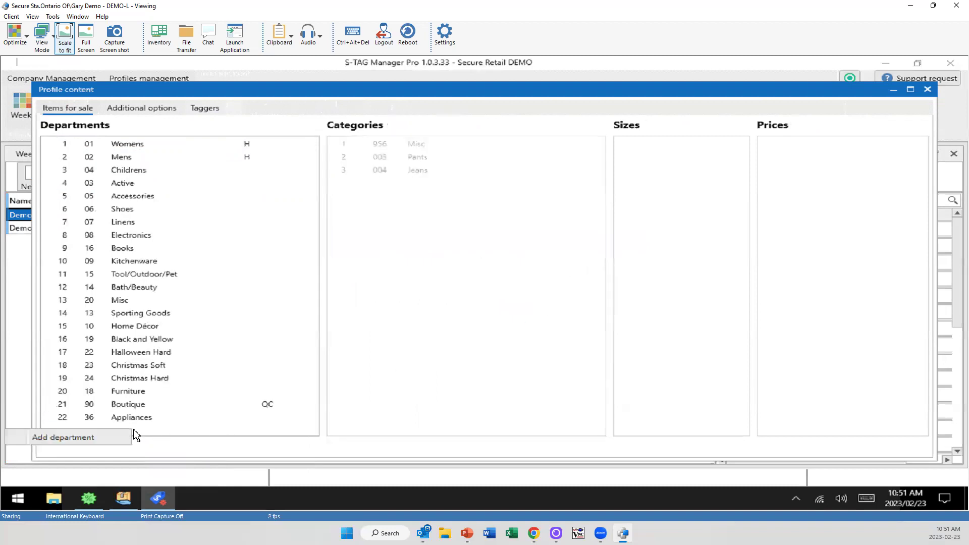
pyautogui.click(101, 436)
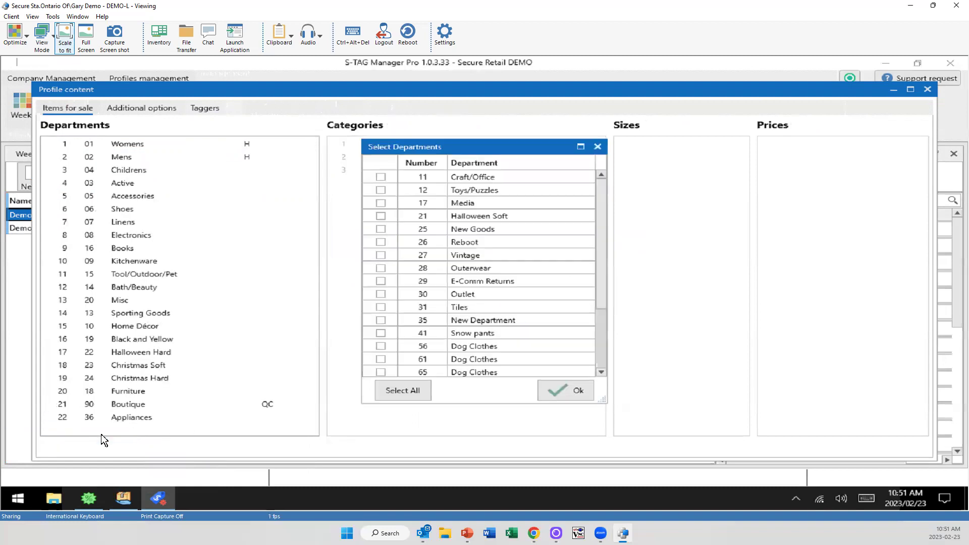
pyautogui.click(383, 345)
pyautogui.click(381, 346)
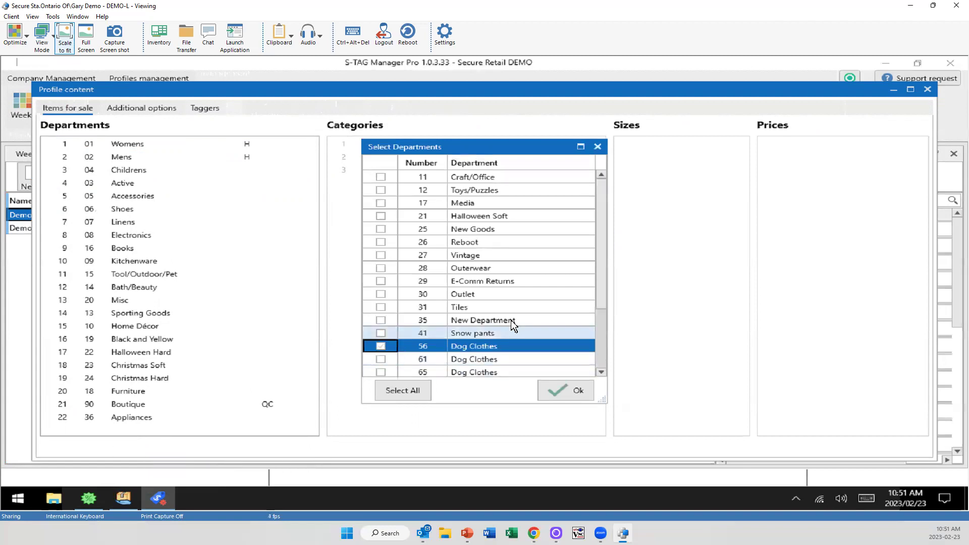
pyautogui.click(601, 332)
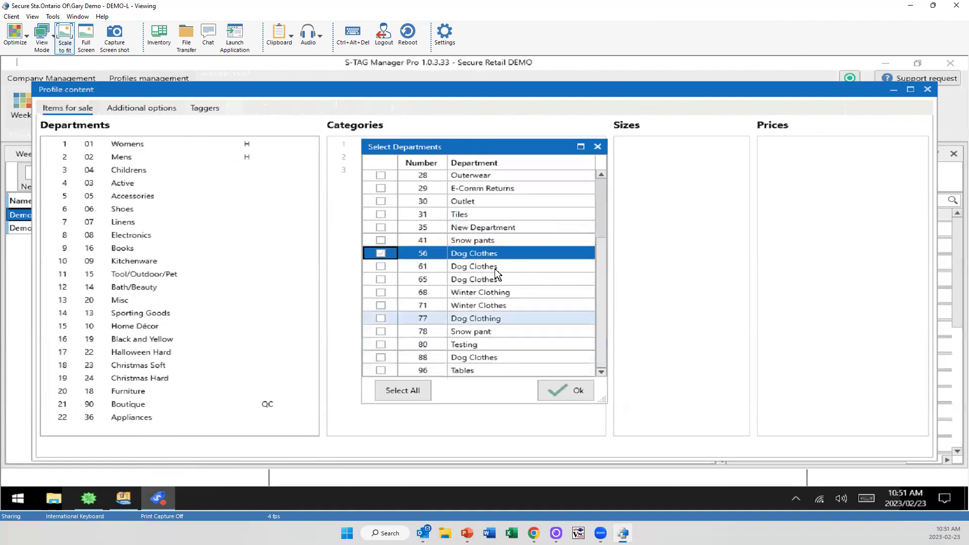
pyautogui.click(384, 304)
pyautogui.click(562, 389)
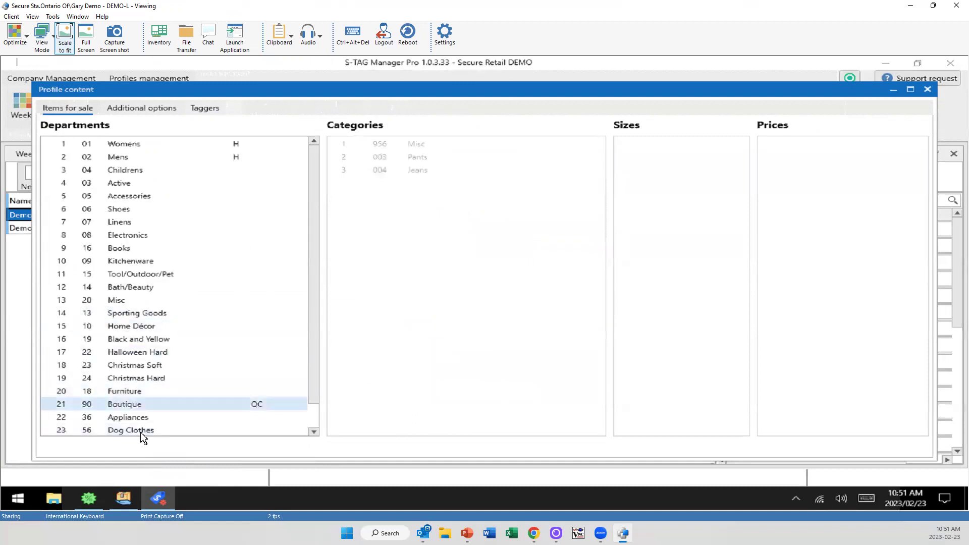
pyautogui.scroll(-1, 197, 396)
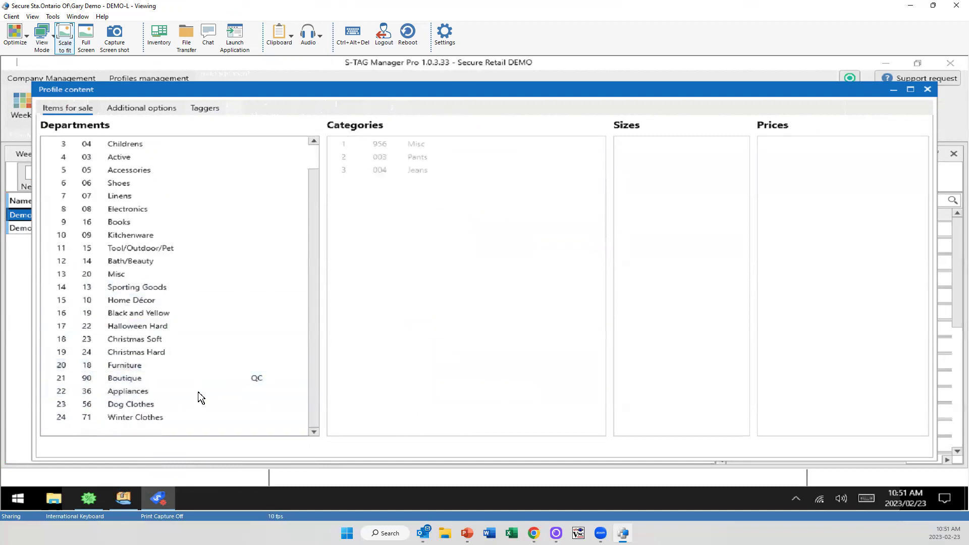
pyautogui.click(138, 420)
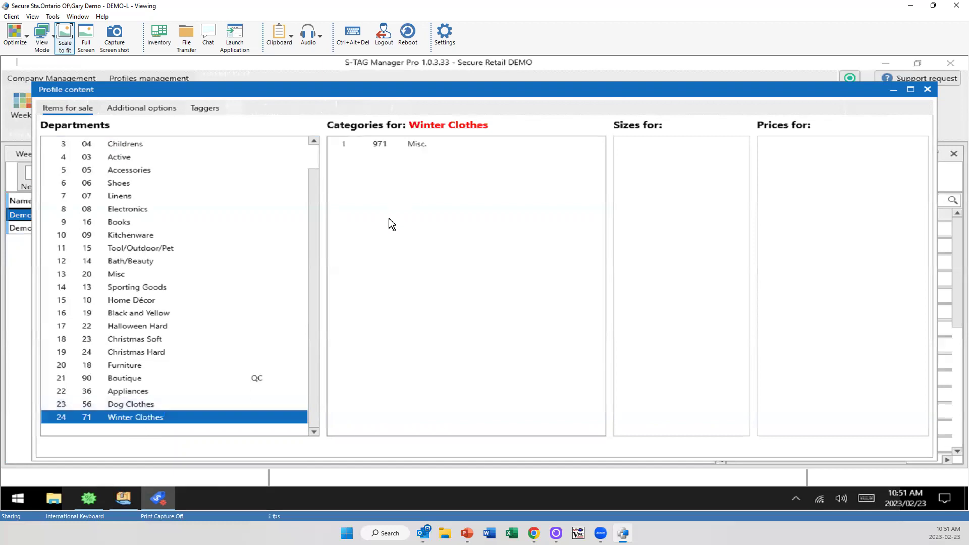
# Add the Jackets/ Blazers category to Winter Clothes
pyautogui.rightClick(420, 158)
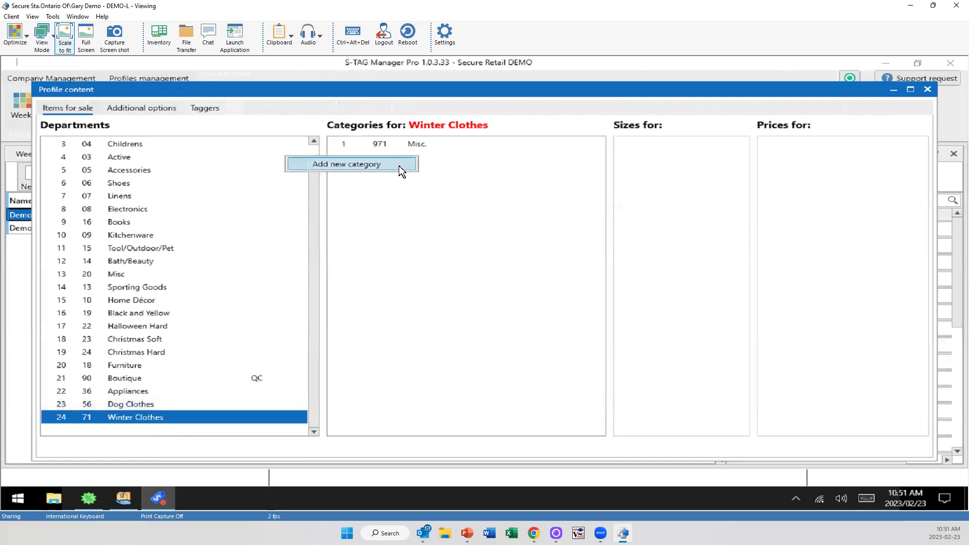
pyautogui.click(399, 166)
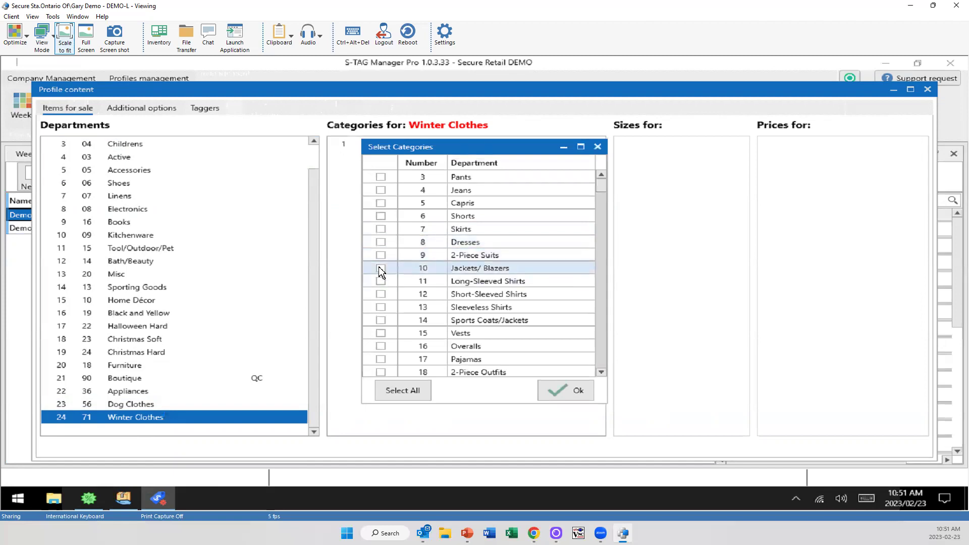
pyautogui.click(379, 267)
pyautogui.click(565, 387)
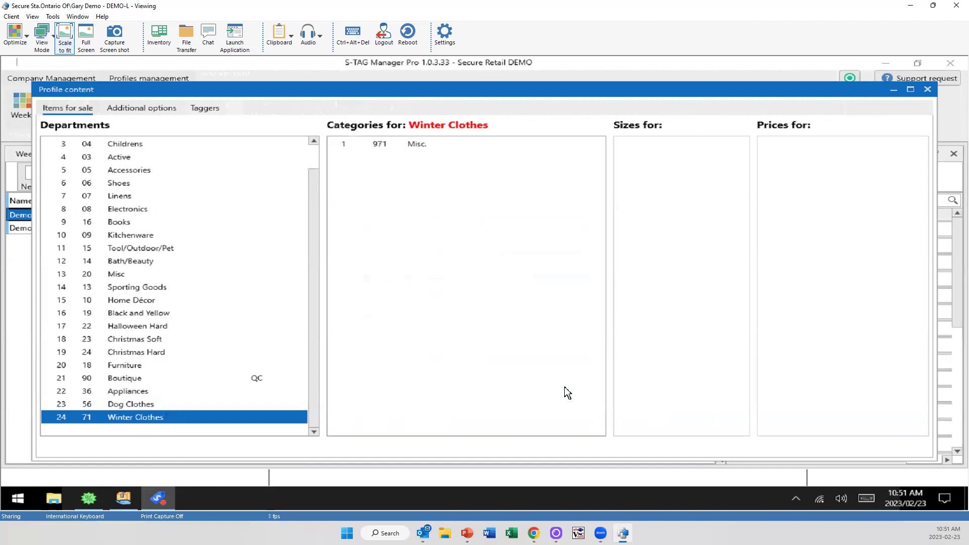
# Give Jackets/ Blazers the sizes M, L and XL
pyautogui.click(442, 155)
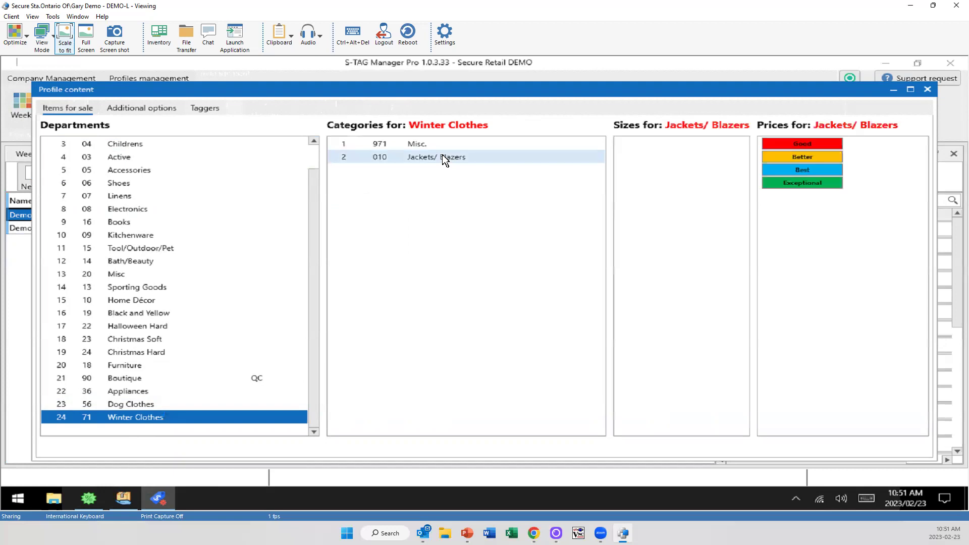
pyautogui.rightClick(670, 152)
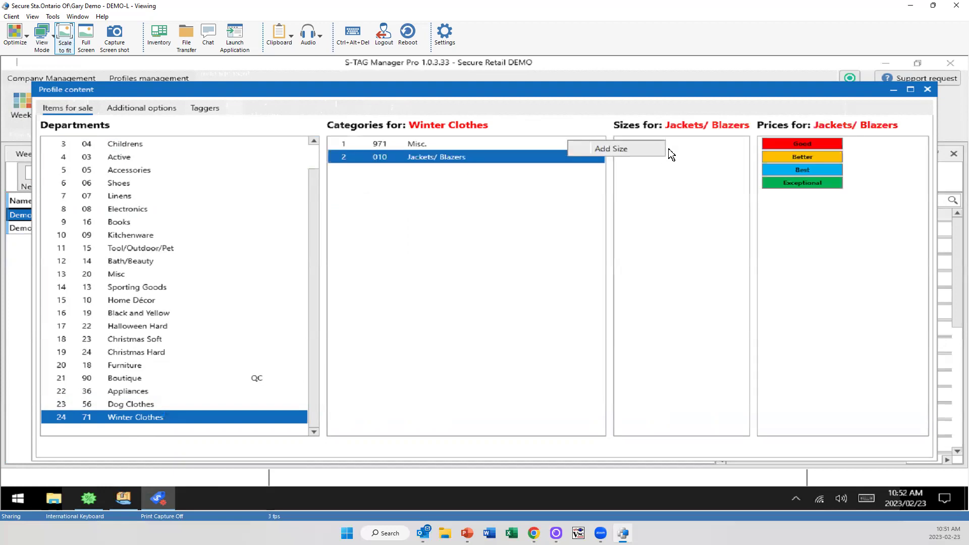
pyautogui.click(635, 148)
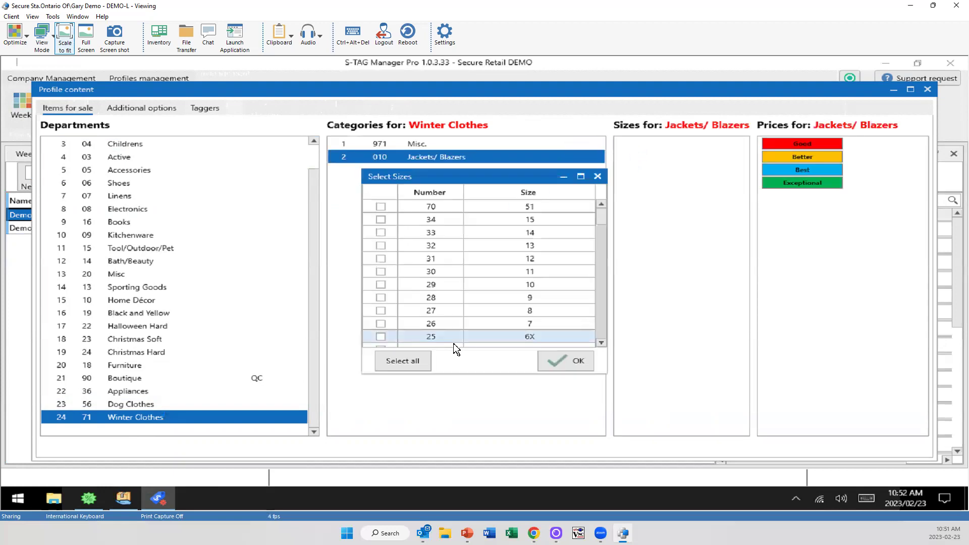
pyautogui.click(601, 282)
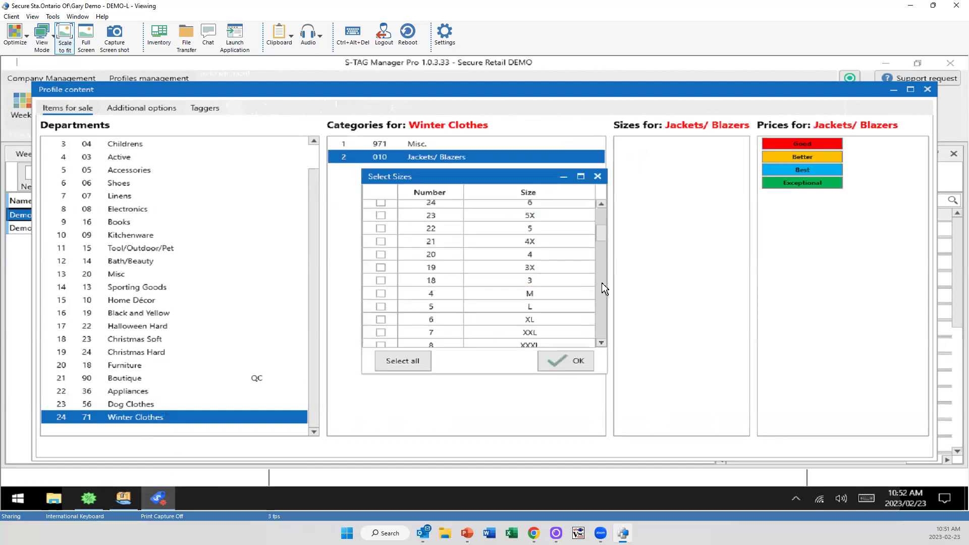
pyautogui.click(381, 293)
pyautogui.click(379, 306)
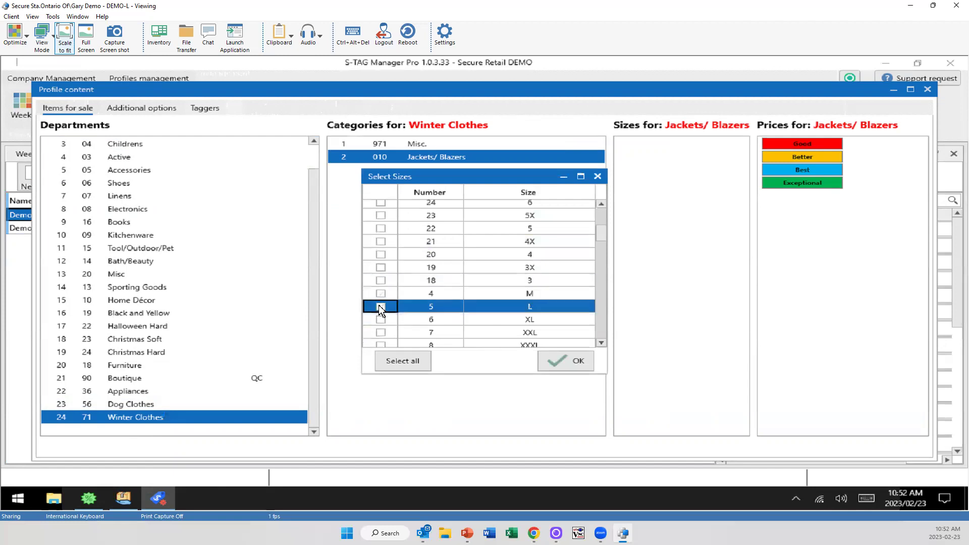
pyautogui.click(553, 362)
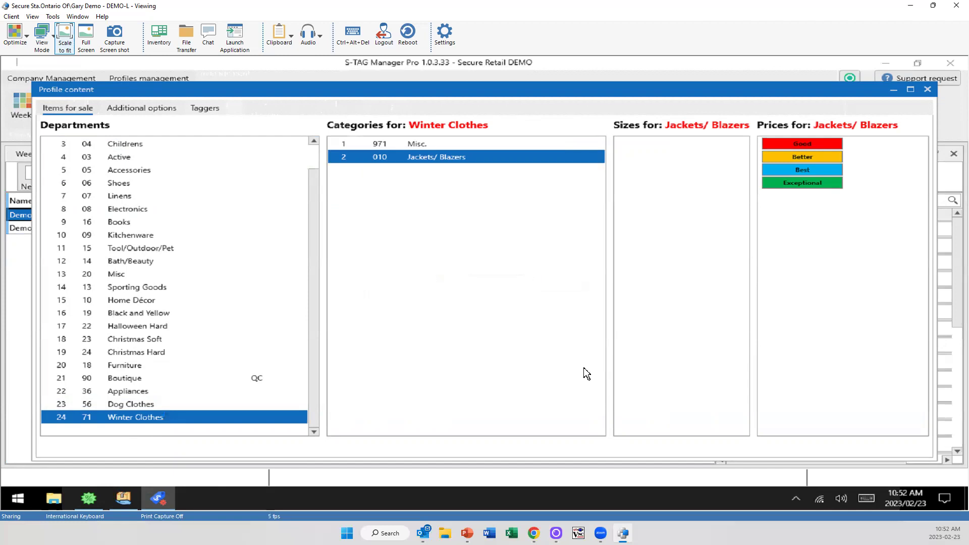
# Apply the High End price set ($9.99–$30.99) to Jackets/ Blazers
pyautogui.rightClick(855, 147)
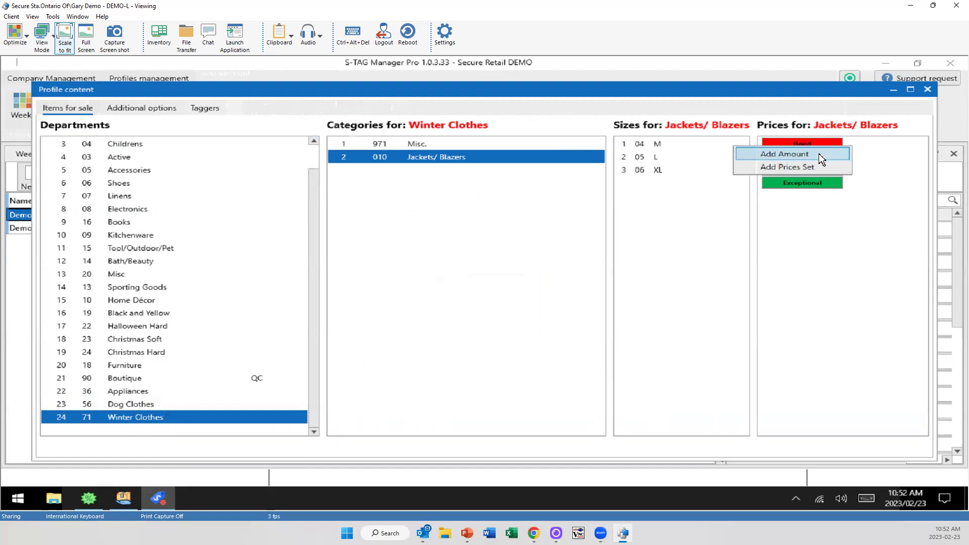
pyautogui.click(811, 168)
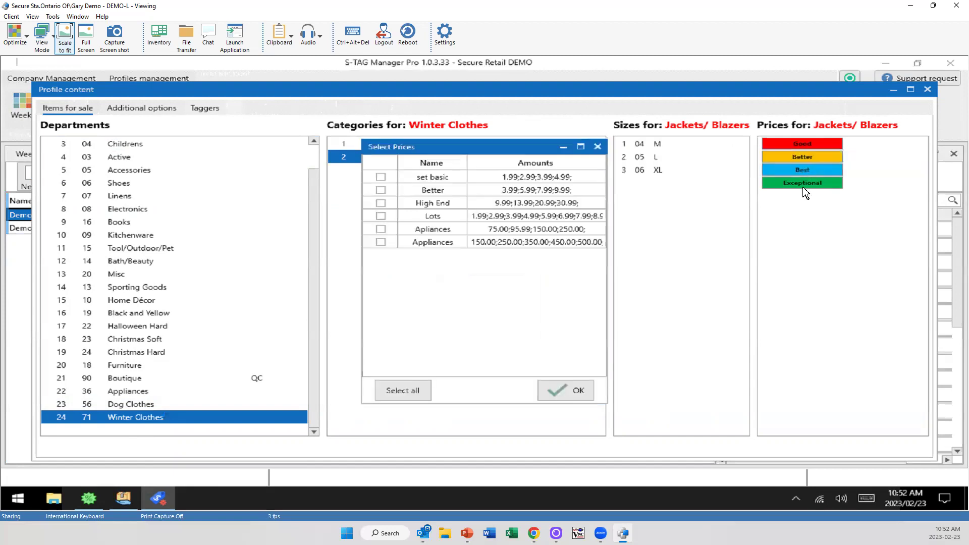
pyautogui.click(387, 201)
pyautogui.click(560, 383)
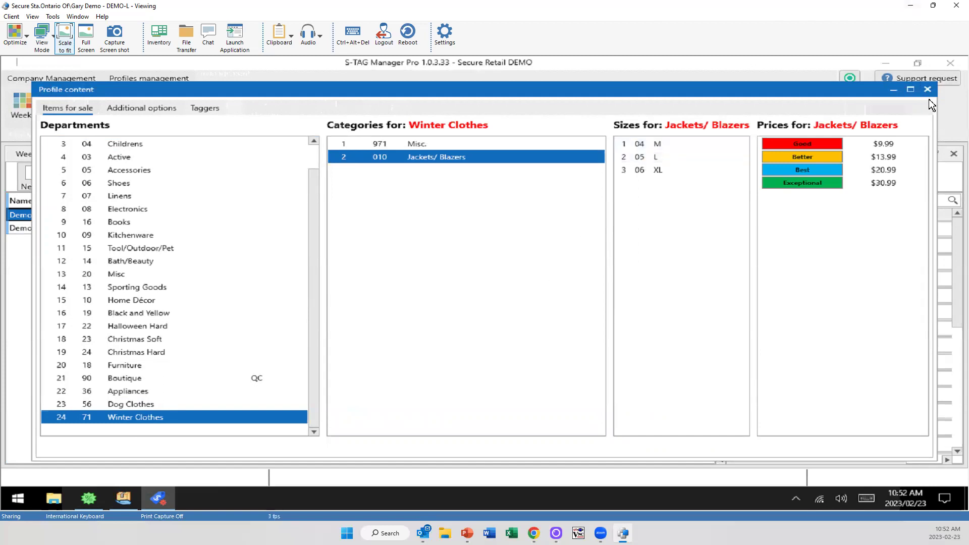
pyautogui.click(146, 108)
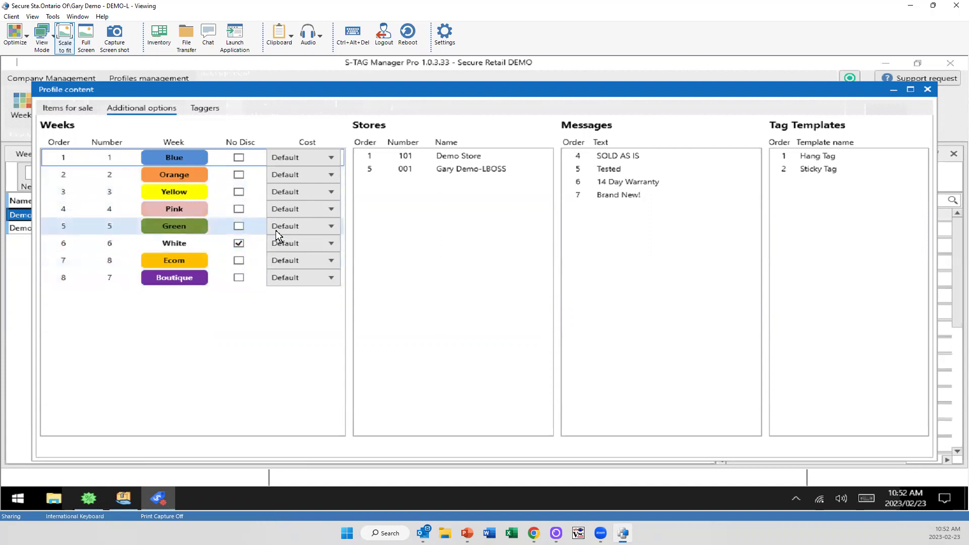
pyautogui.click(312, 242)
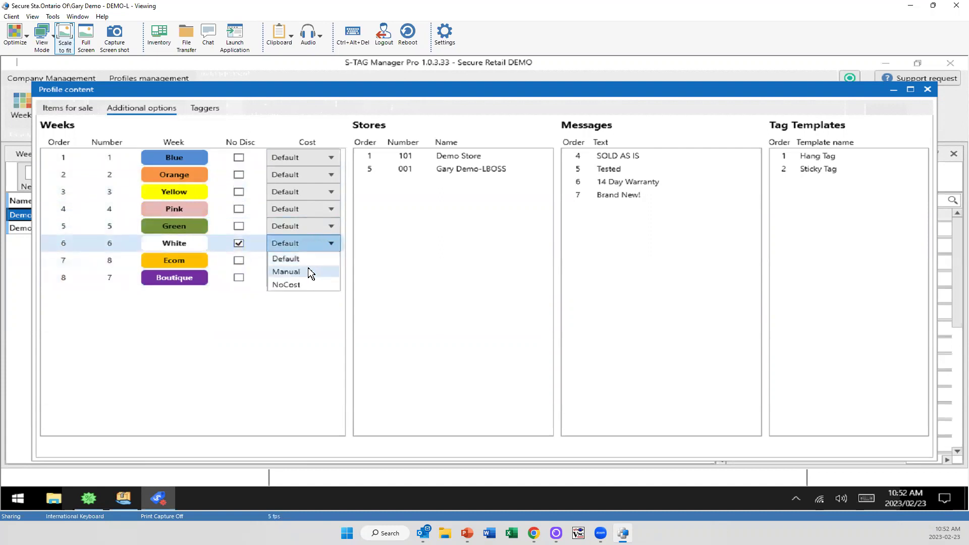
pyautogui.click(271, 335)
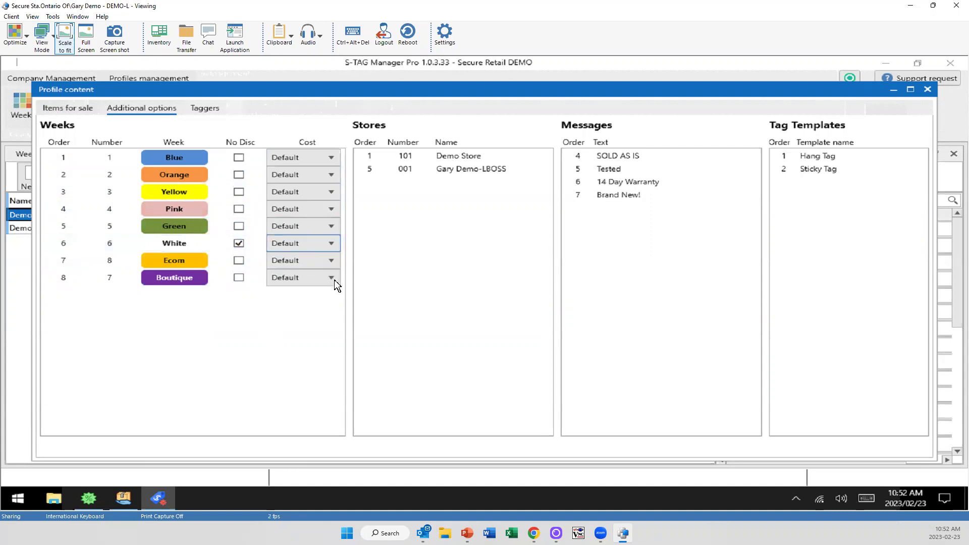
pyautogui.rightClick(443, 204)
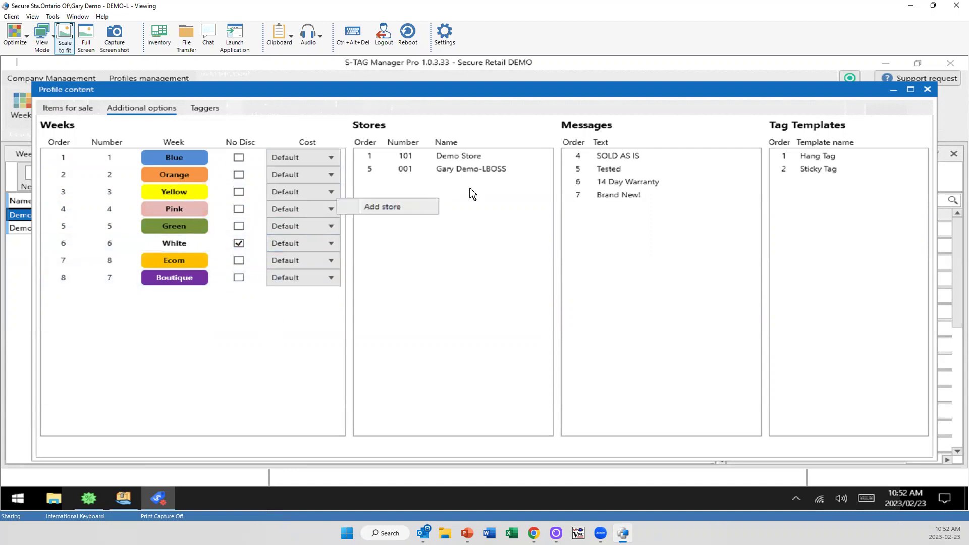
pyautogui.rightClick(656, 218)
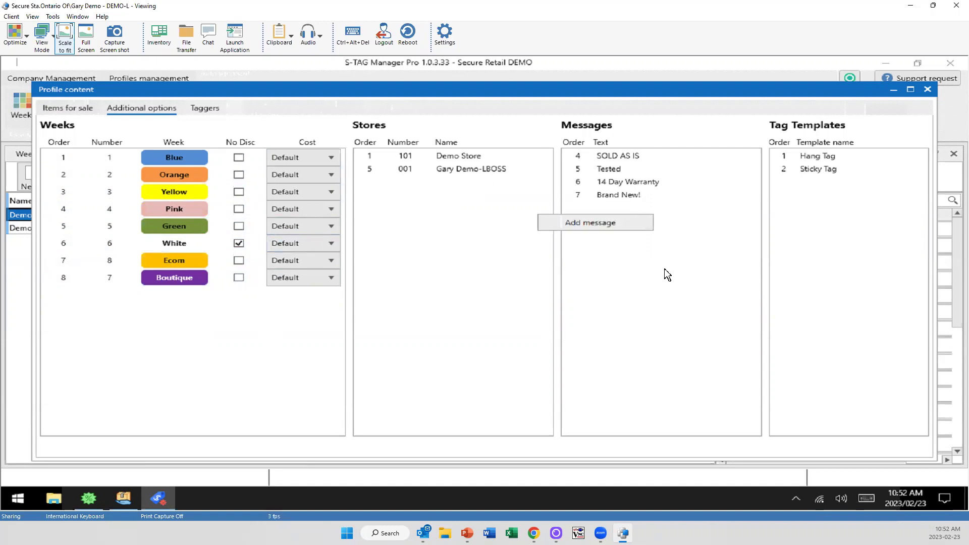
pyautogui.click(820, 207)
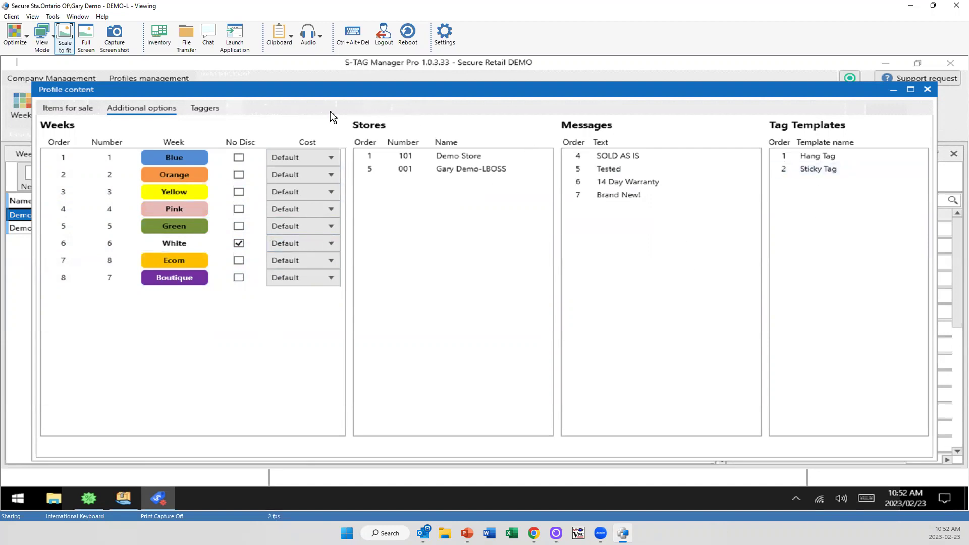
# Add tagger number 4 to the Demo profile - BFV4 taggers list
pyautogui.click(205, 107)
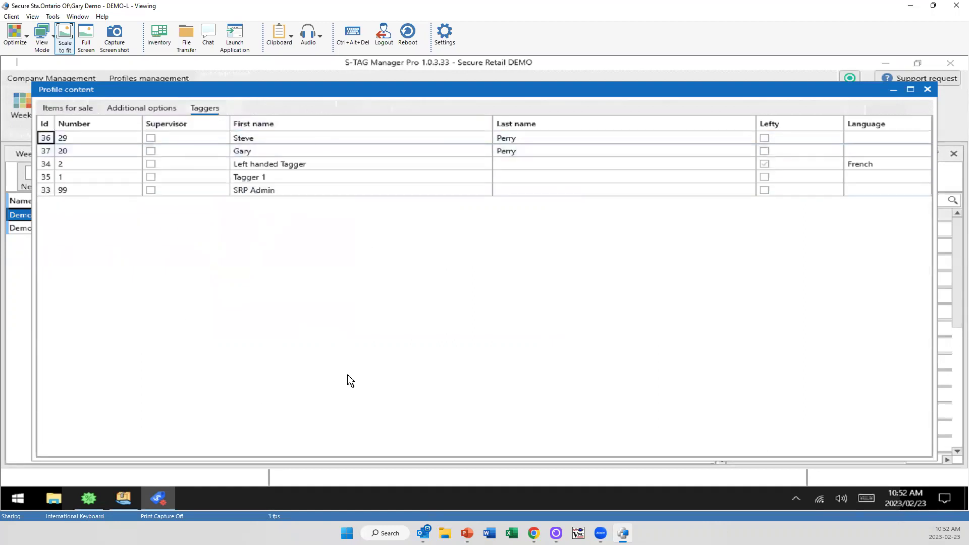
pyautogui.rightClick(202, 222)
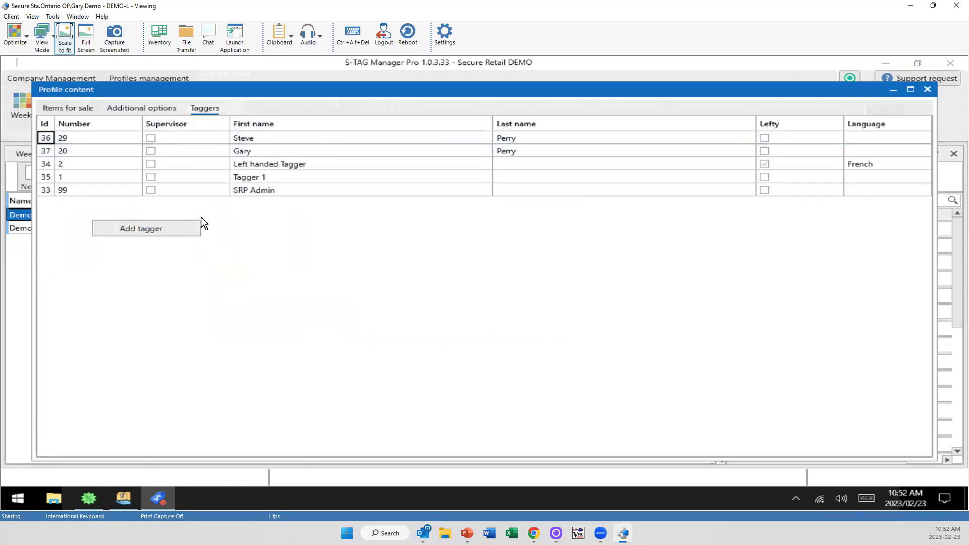
pyautogui.click(162, 230)
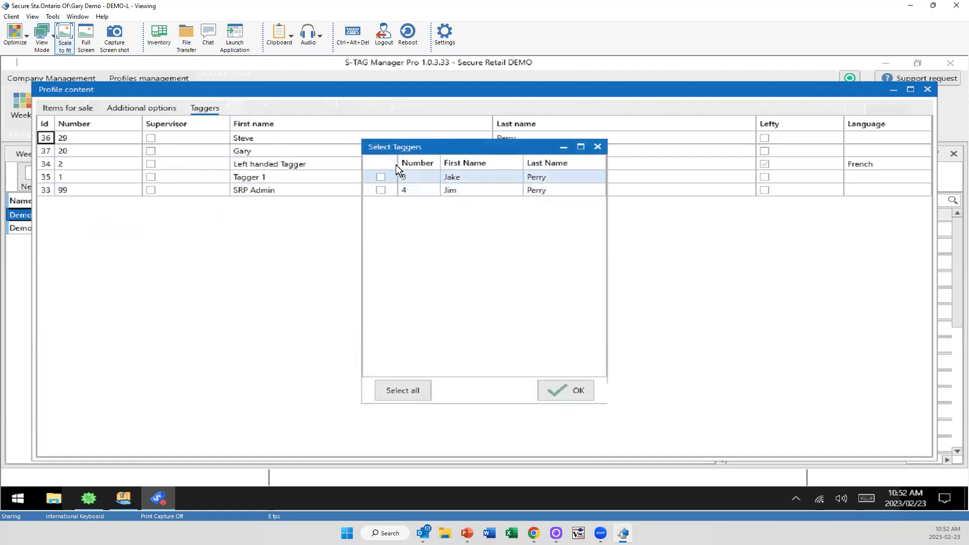
pyautogui.click(381, 190)
pyautogui.click(572, 385)
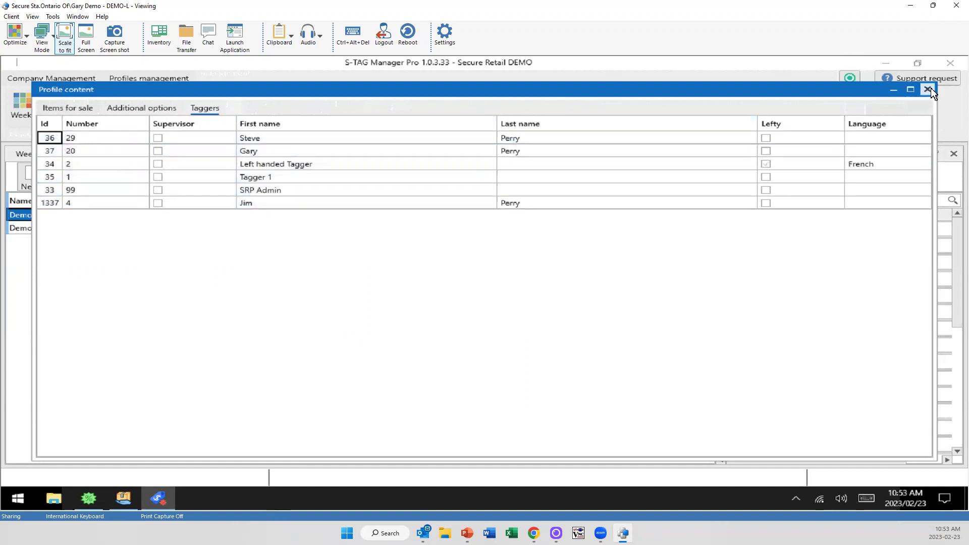
# Close the content window, save Demo profile - BFV4 and publish it to its assigned store
pyautogui.press('Escape')
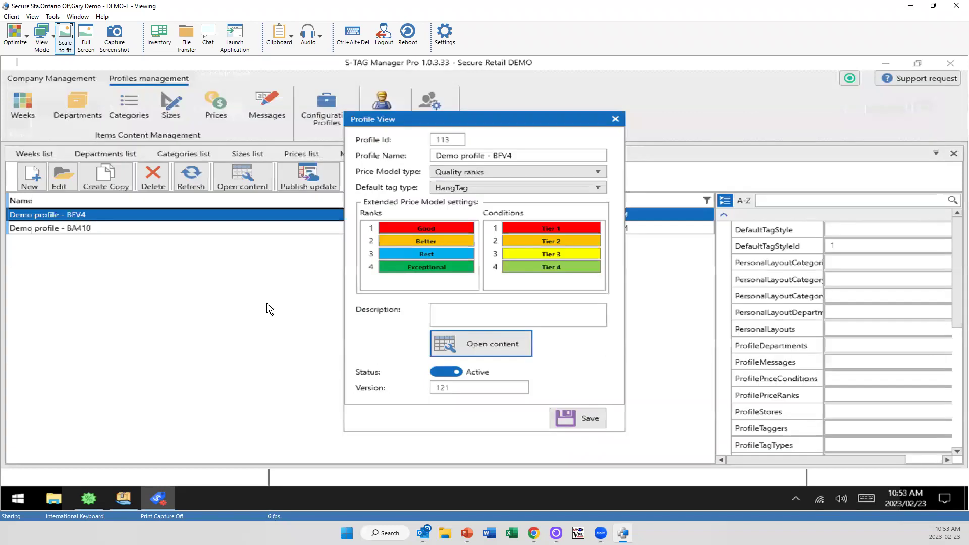
pyautogui.click(572, 415)
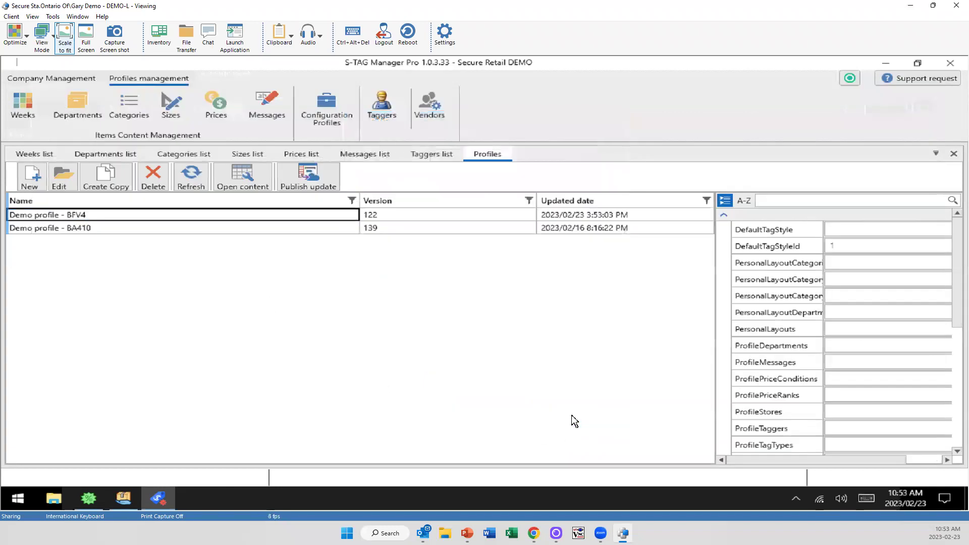
pyautogui.click(313, 180)
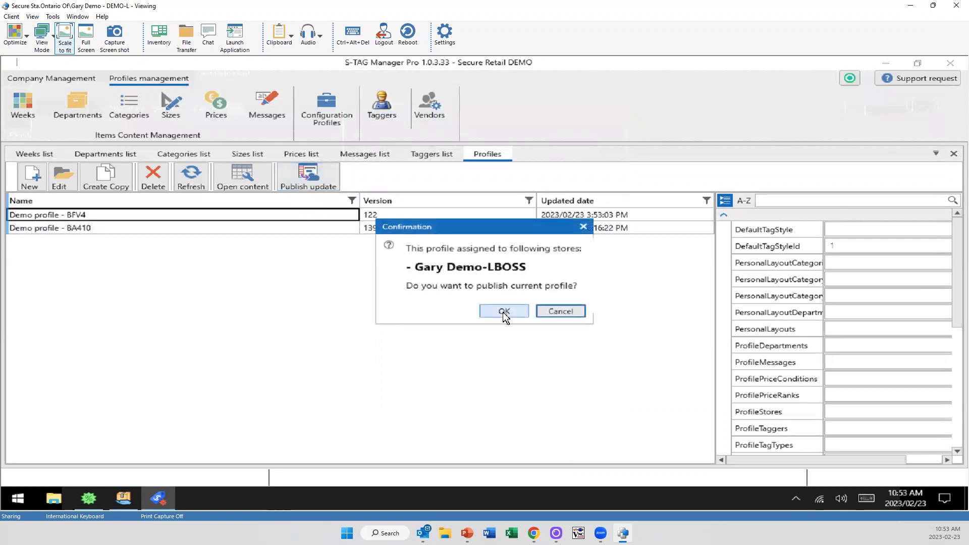
pyautogui.click(503, 312)
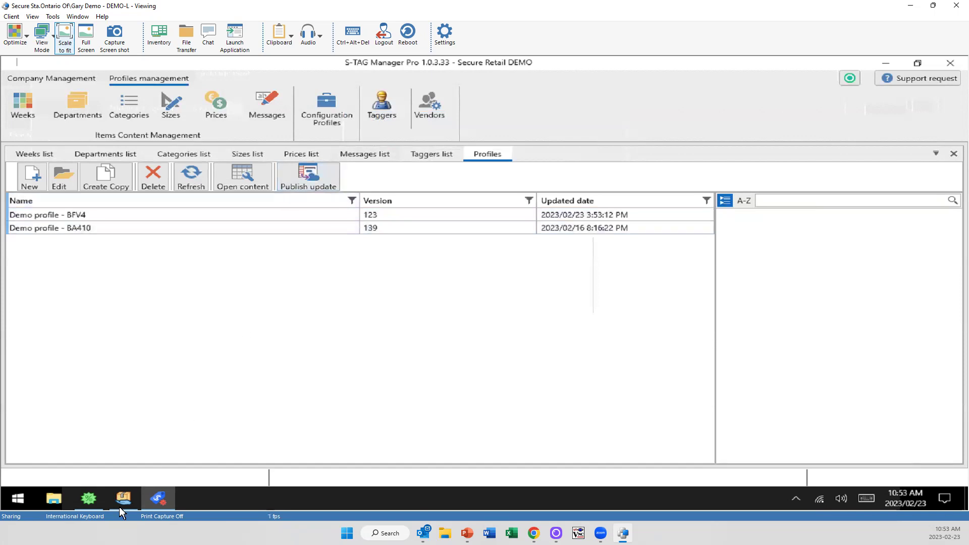
# Search the Start menu for 'tag' and launch S-TAG Station Pro
pyautogui.press('super')
pyautogui.write('tag')
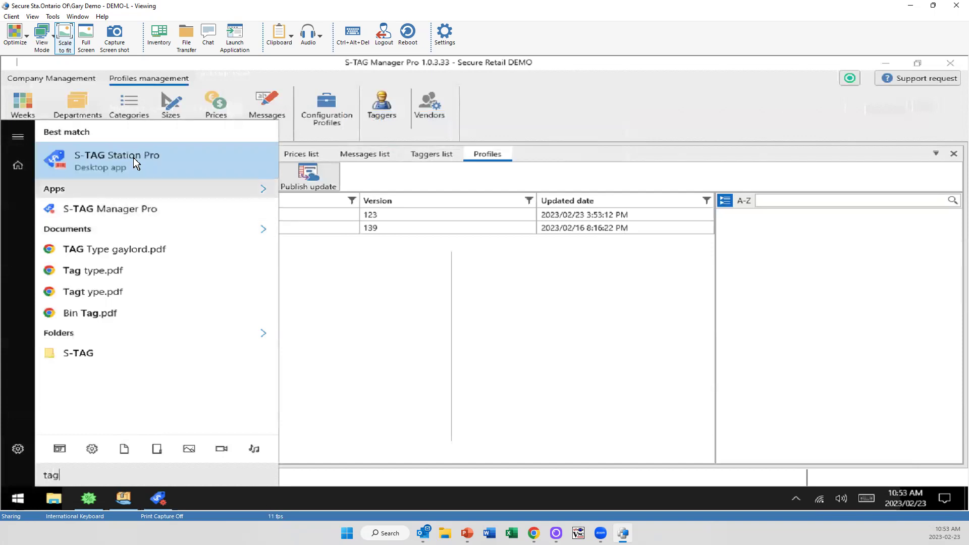
pyautogui.click(133, 156)
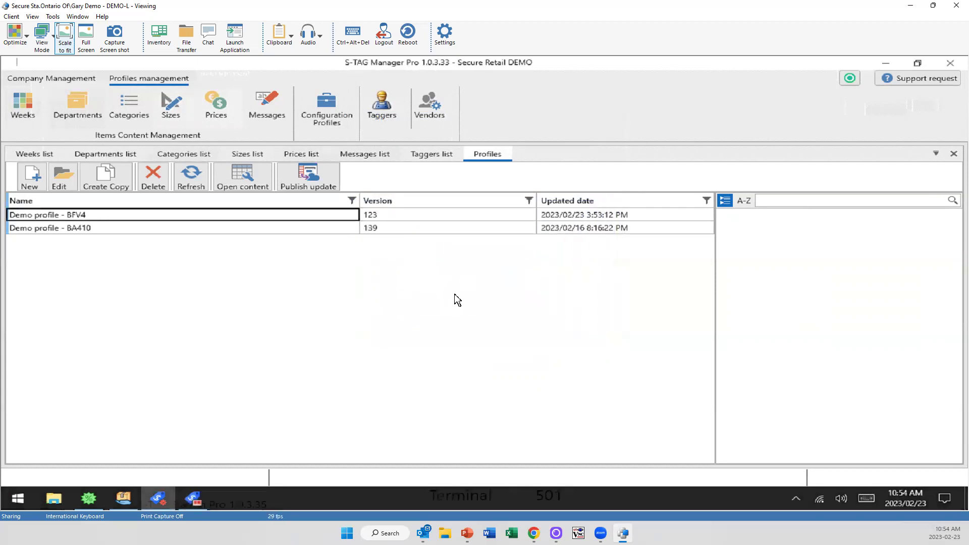
# Log in as operator 1 with Blue tags and pick a Winter Clothes Jackets/ Blazers XL item
pyautogui.click(194, 497)
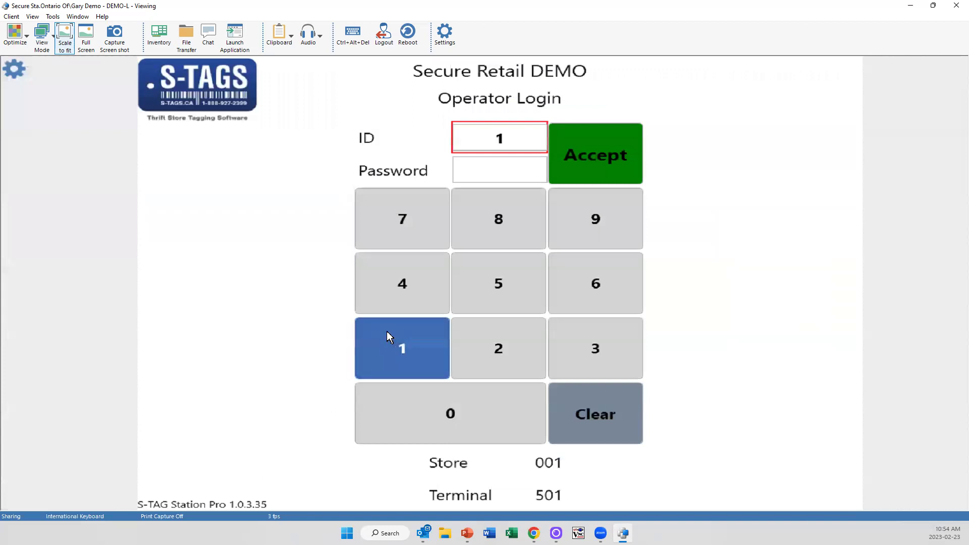
pyautogui.click(620, 153)
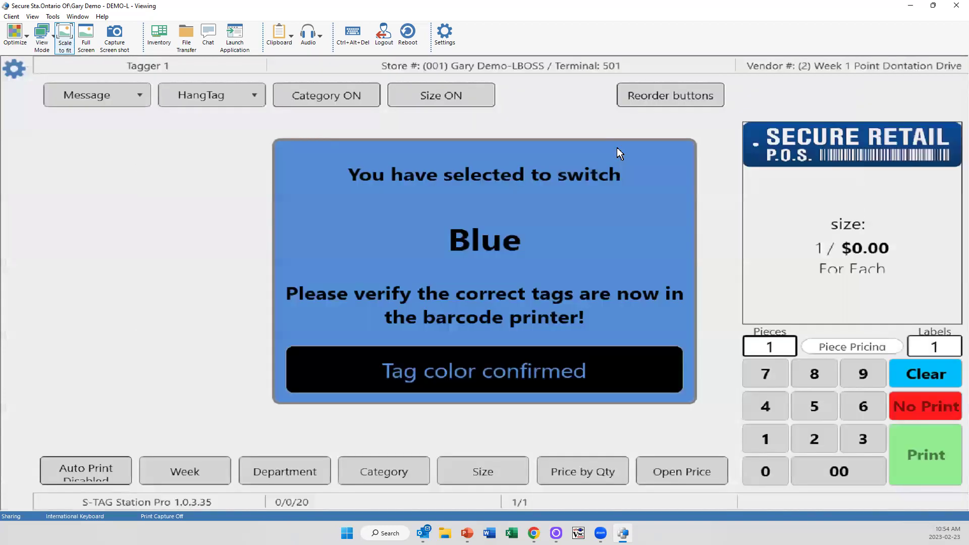
pyautogui.click(522, 363)
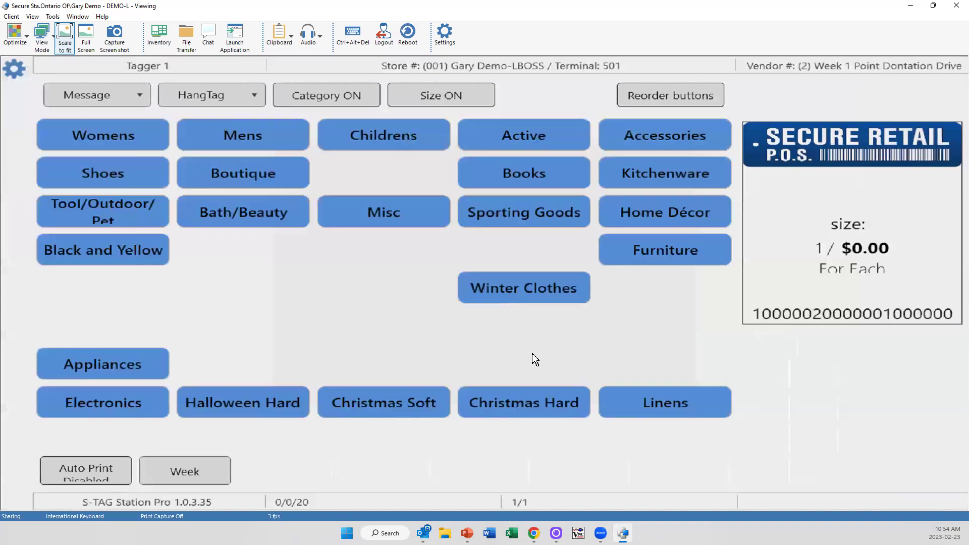
pyautogui.click(498, 291)
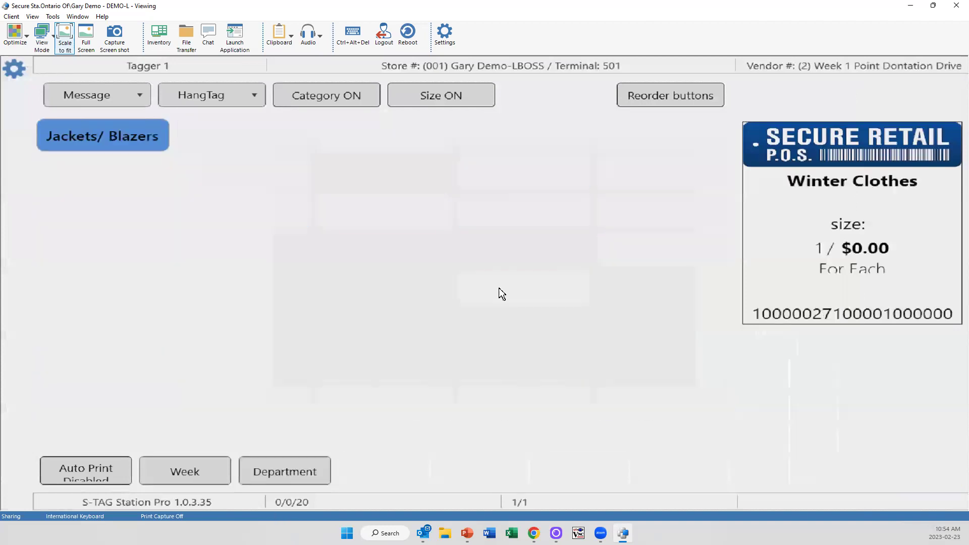
pyautogui.click(78, 135)
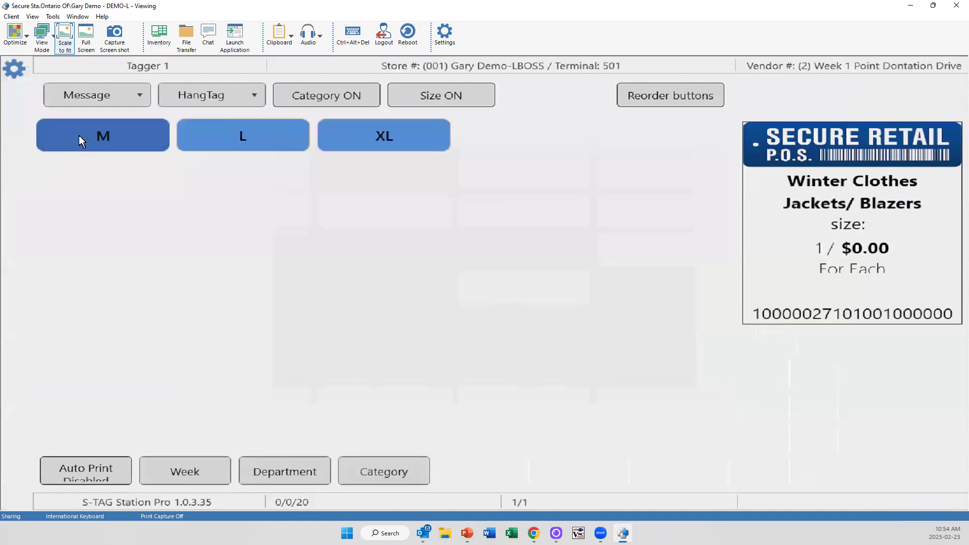
pyautogui.click(352, 127)
# Grade the item Exceptional at $30.99, print its tag, and exit the station
pyautogui.click(359, 160)
pyautogui.click(376, 223)
pyautogui.click(380, 320)
pyautogui.click(387, 356)
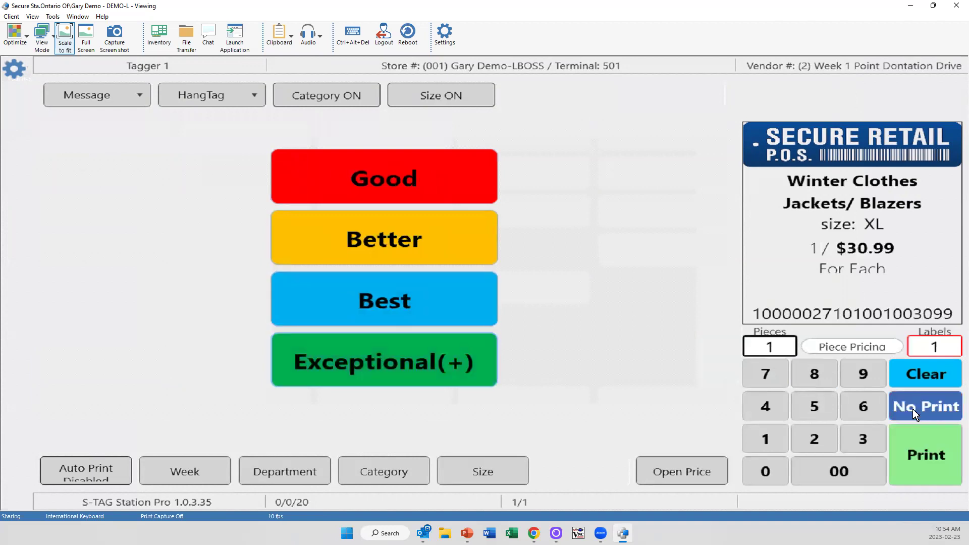
pyautogui.click(917, 437)
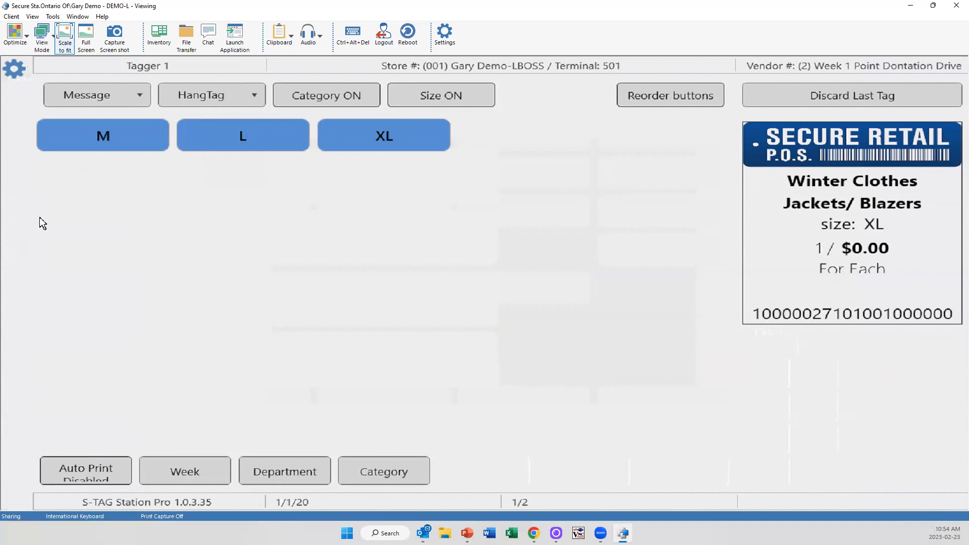
pyautogui.click(15, 68)
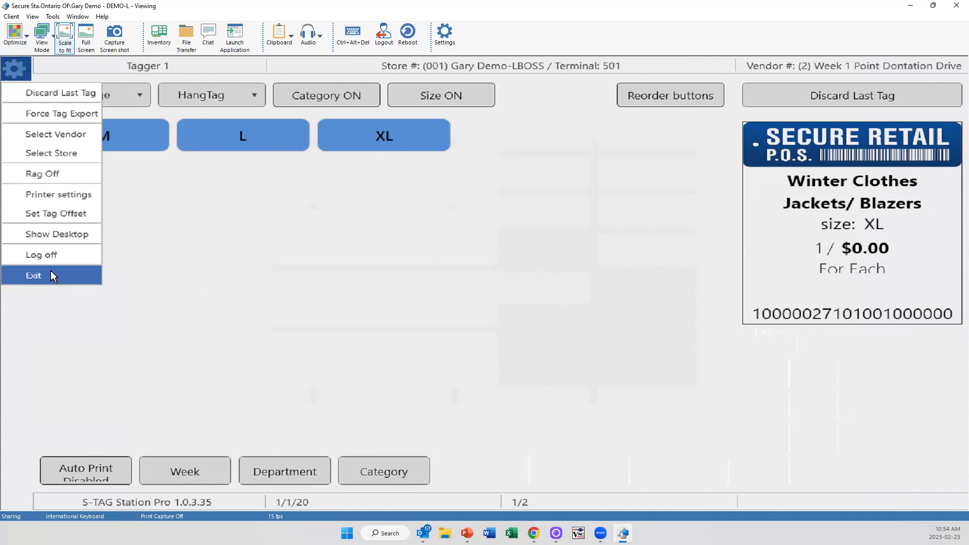
pyautogui.click(52, 275)
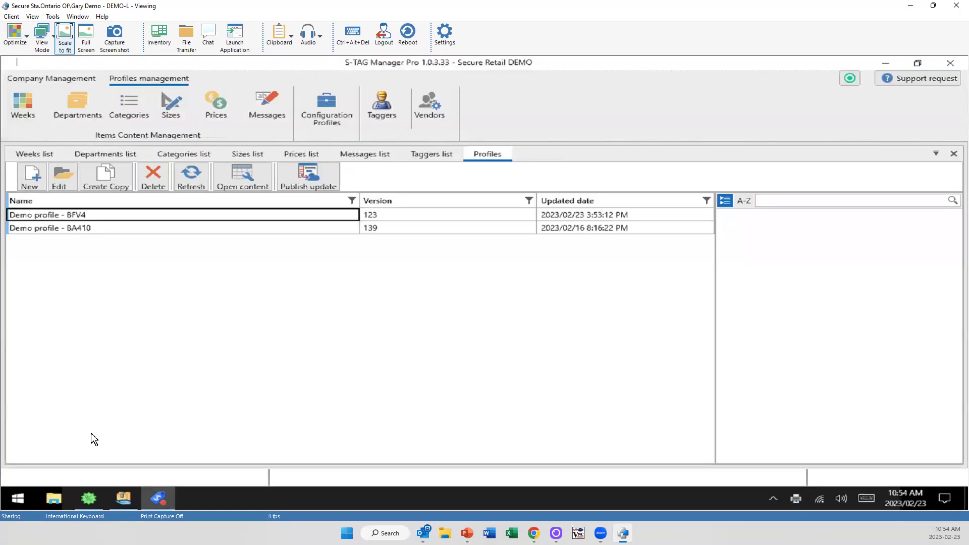
# Switch from S-TAG Manager Pro to Donation Manager using its taskbar icon
pyautogui.click(124, 498)
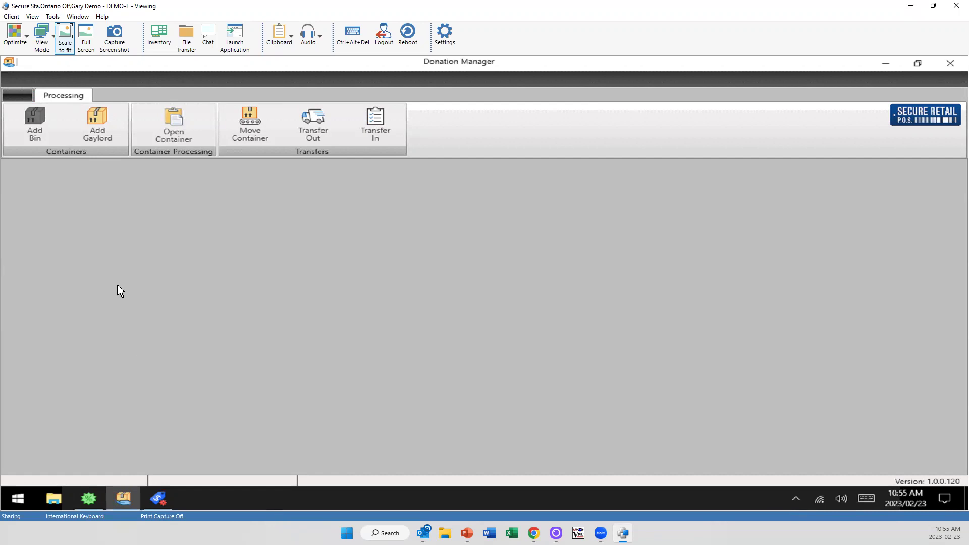
# Fill in a new gaylord: weight 500, category 999214 - Christmas Bric Brac, notes DECORATIONS
pyautogui.click(102, 123)
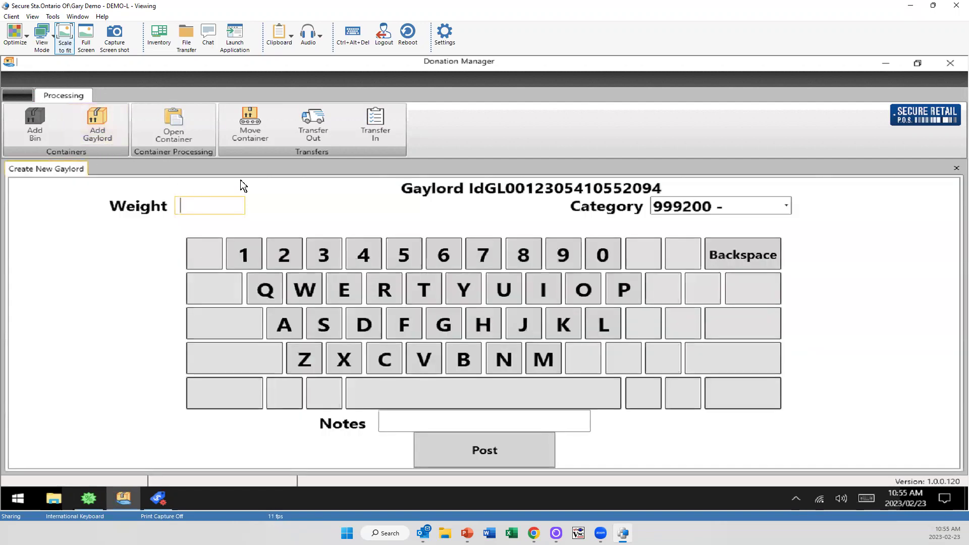
pyautogui.write('500')
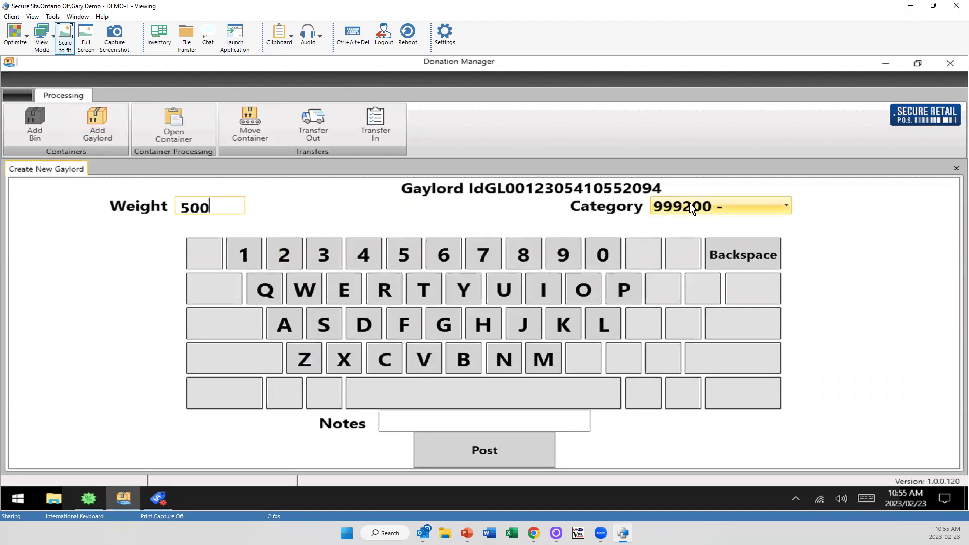
pyautogui.click(689, 203)
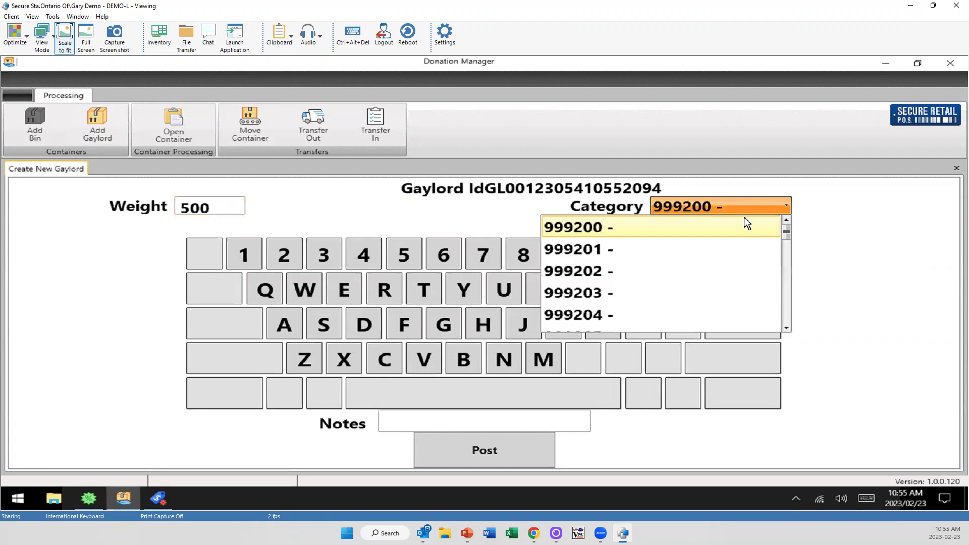
pyautogui.click(787, 270)
pyautogui.click(786, 289)
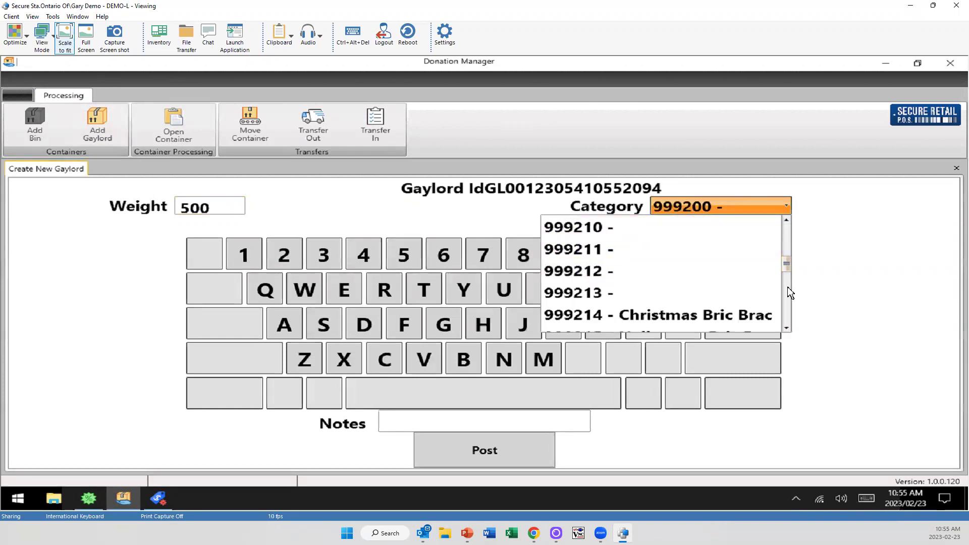
pyautogui.click(725, 314)
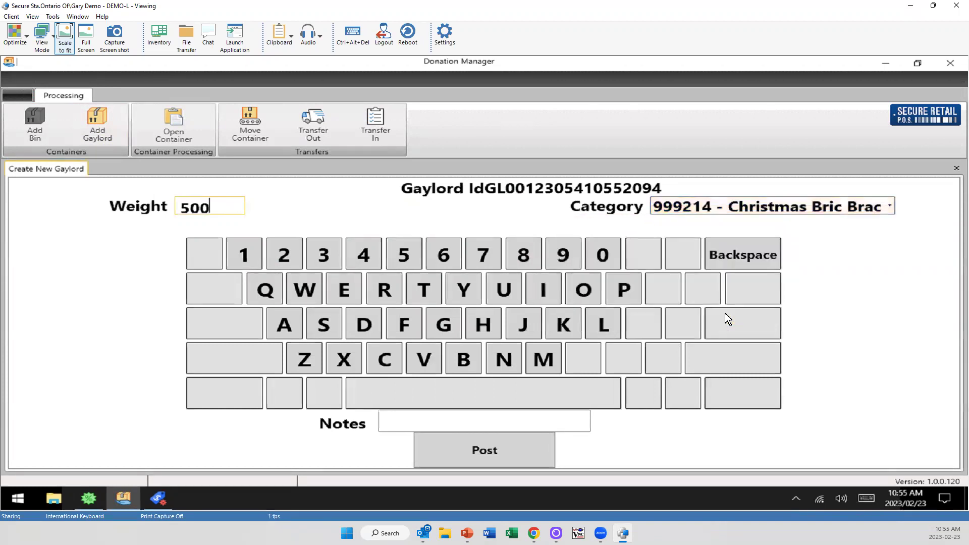
pyautogui.click(535, 423)
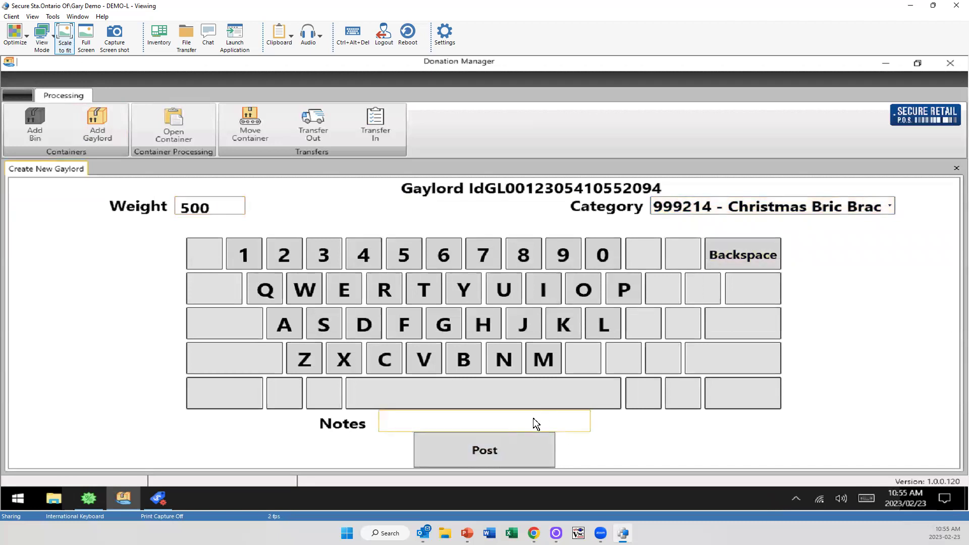
pyautogui.write('DECORATIONS')
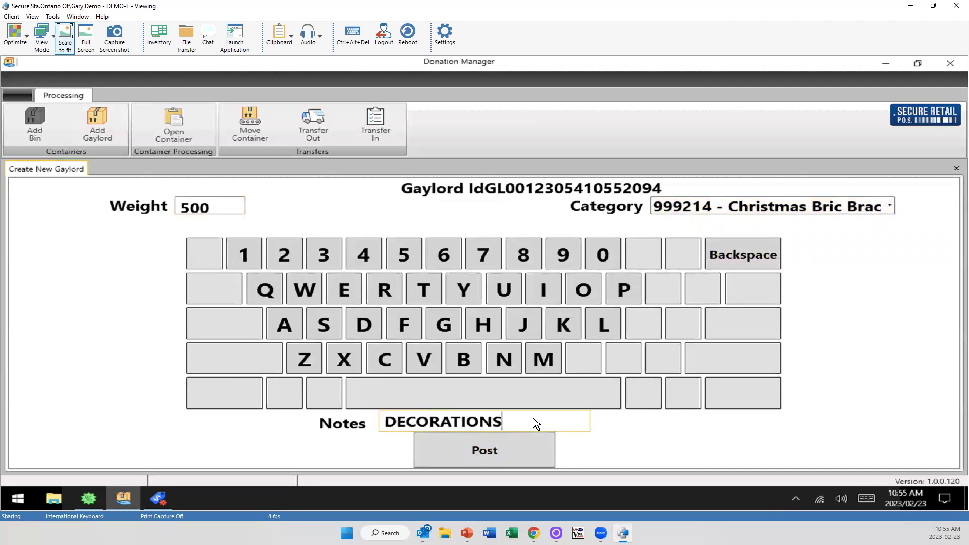
# Post the gaylord, skipping the print-output file and confirming the form printed properly
pyautogui.click(513, 438)
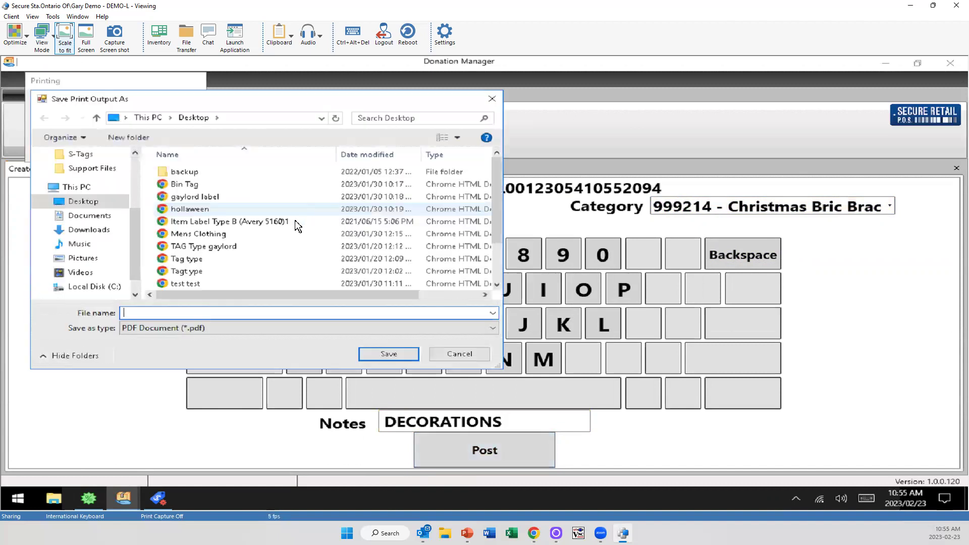
pyautogui.click(457, 353)
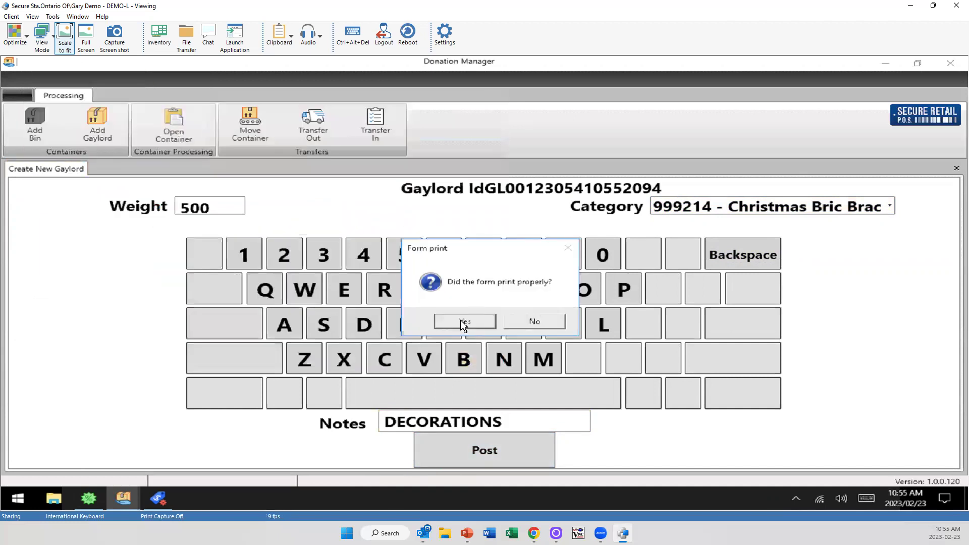
pyautogui.click(476, 322)
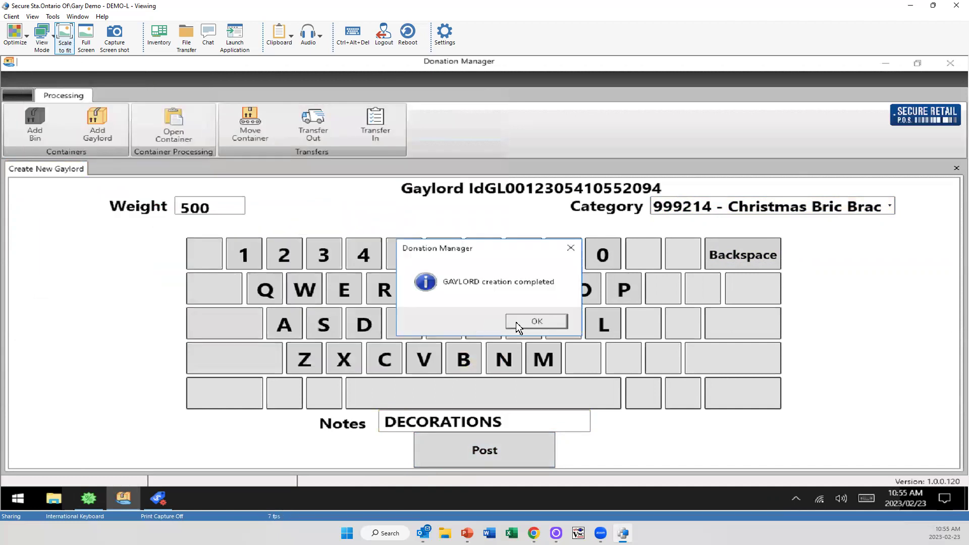
# Acknowledge the gaylord, view the Bin Tag PDF's 700 LBs Clothing label, then return to Donation Manager
pyautogui.click(521, 323)
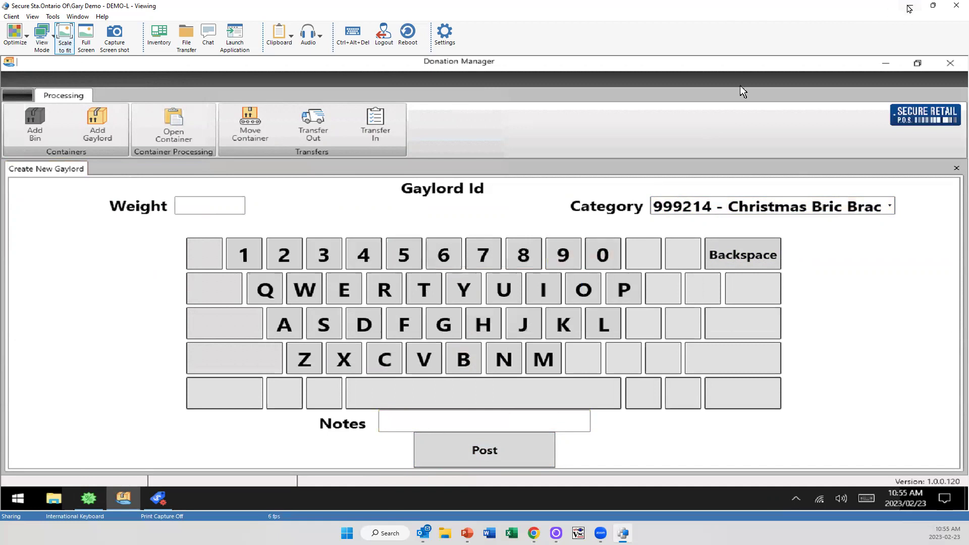
pyautogui.click(910, 6)
pyautogui.click(890, 63)
pyautogui.click(890, 63)
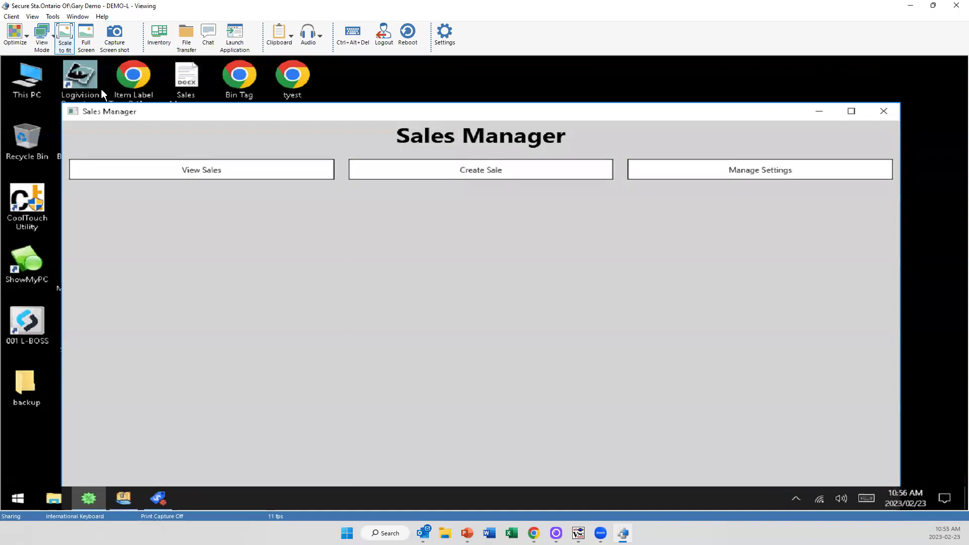
pyautogui.click(233, 79)
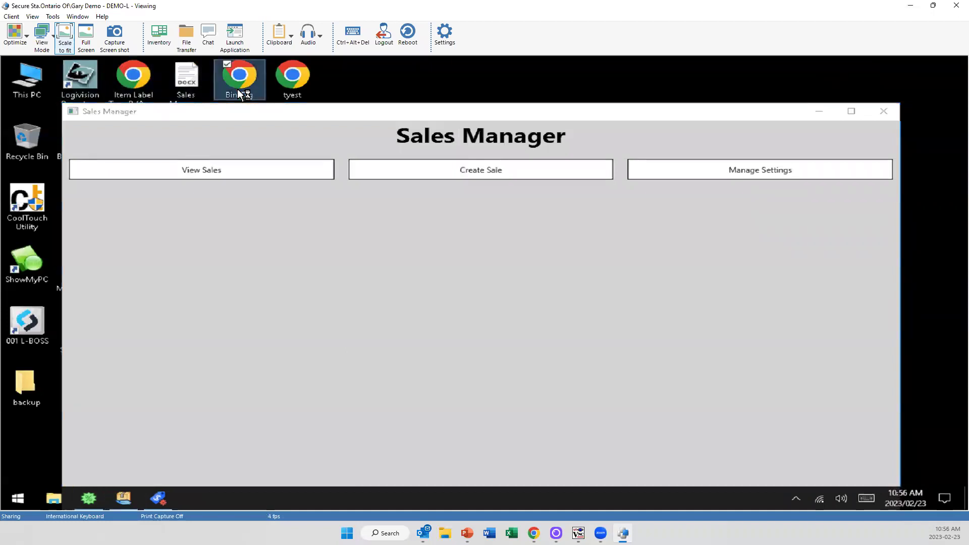
pyautogui.click(819, 111)
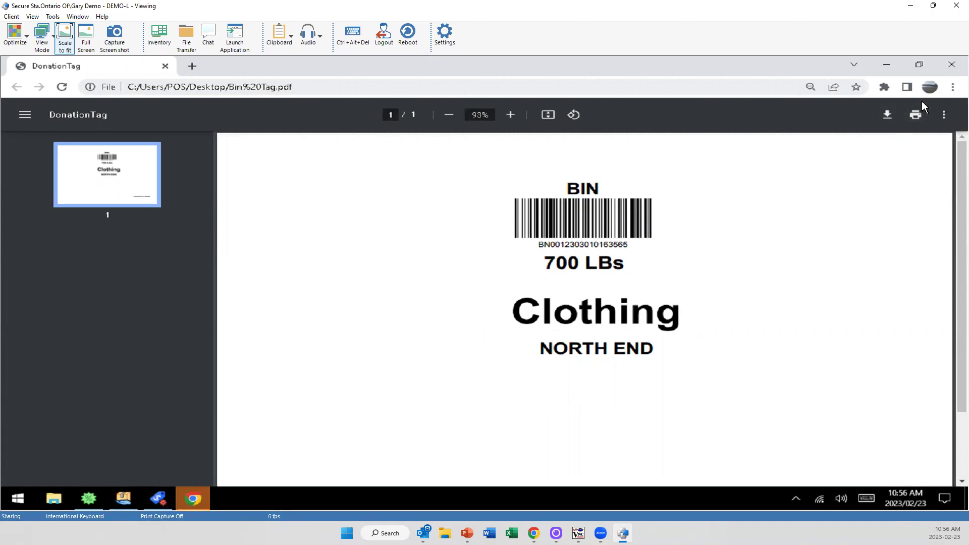
pyautogui.click(126, 499)
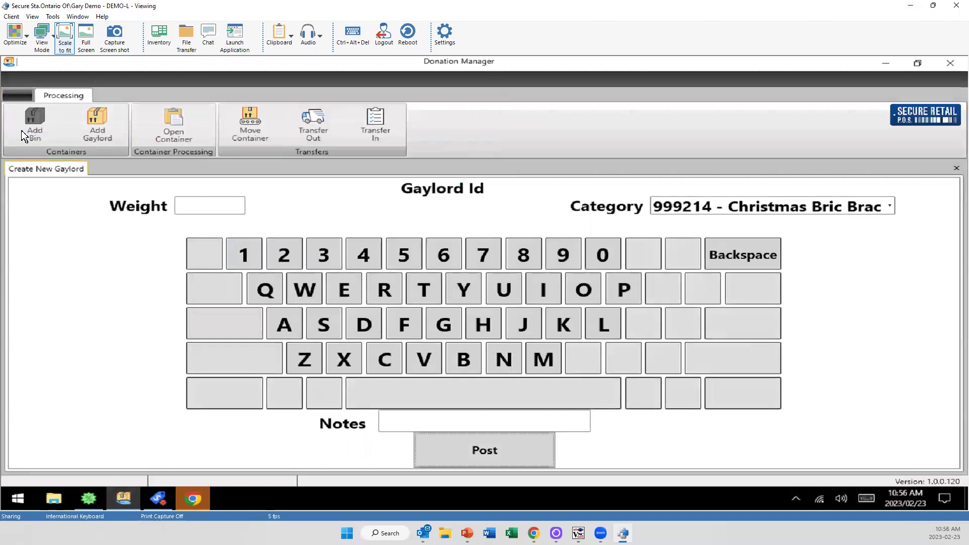
# Open the Open Container screen and place the cursor in the Scan Barcode field
pyautogui.click(169, 123)
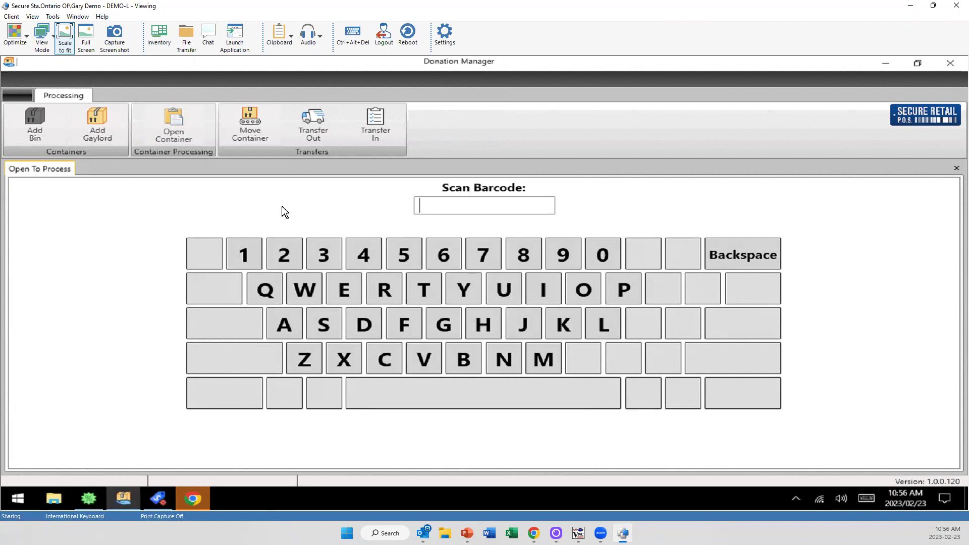
pyautogui.click(553, 206)
# Open Move Container and check the Warehouse list, keeping warehouse 001
pyautogui.click(246, 123)
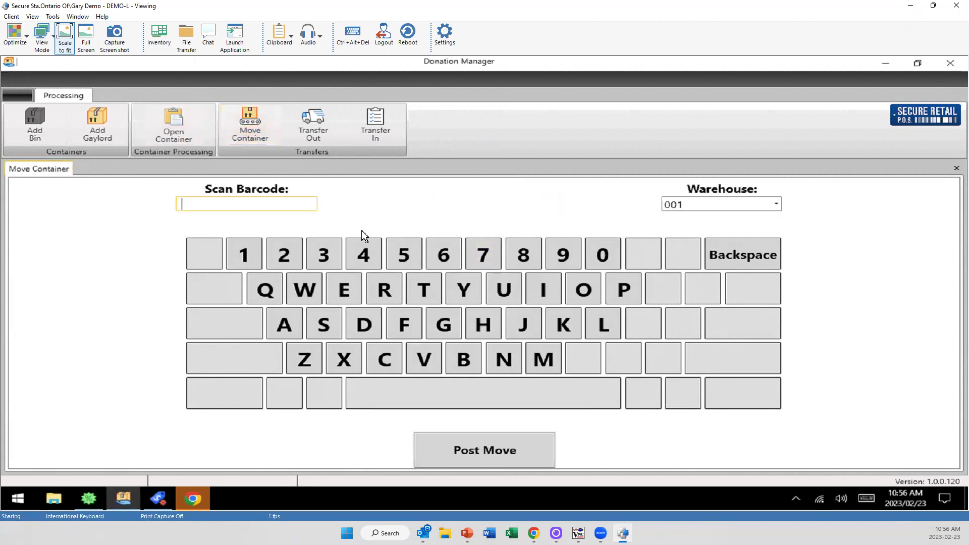
pyautogui.click(697, 203)
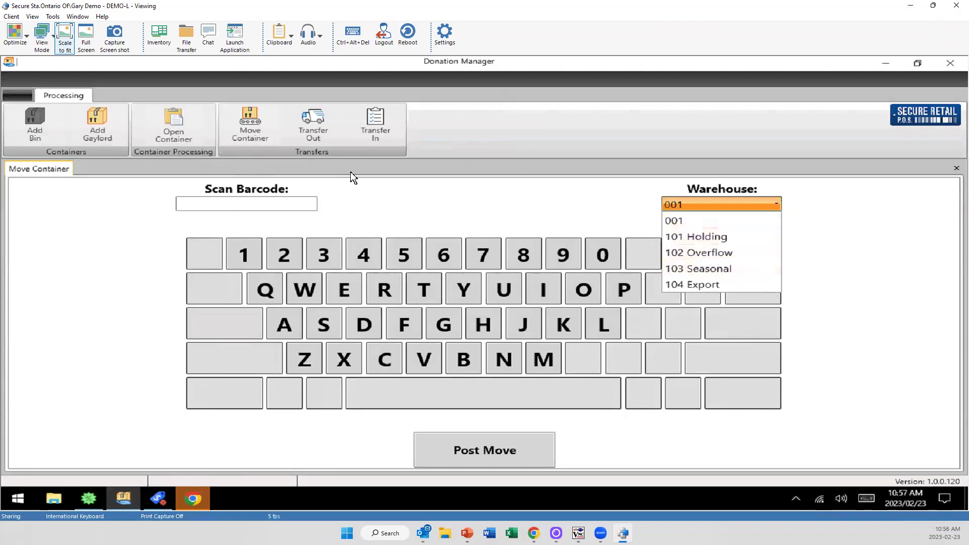
pyautogui.click(434, 203)
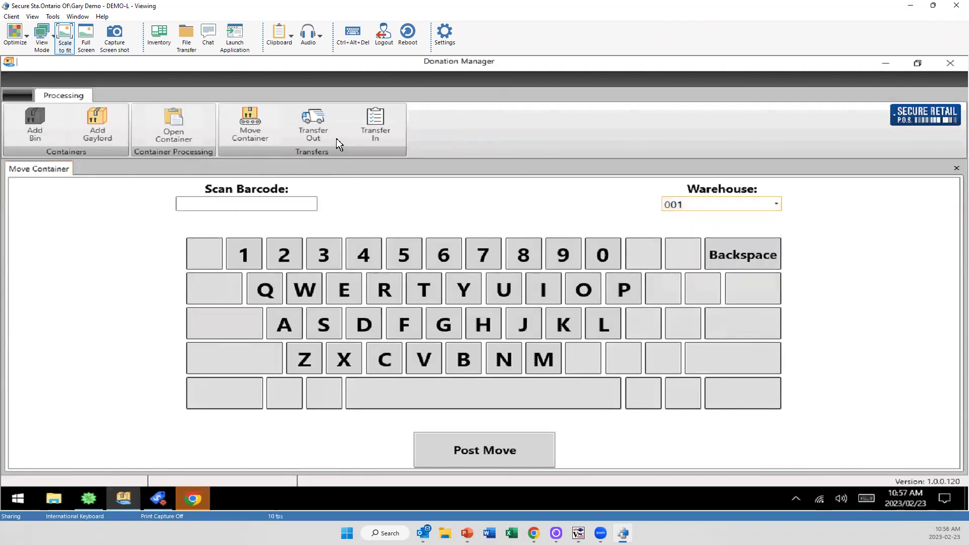
# Check the Transfer Out screen's sending warehouses, then switch to the Transfer In screen
pyautogui.click(322, 125)
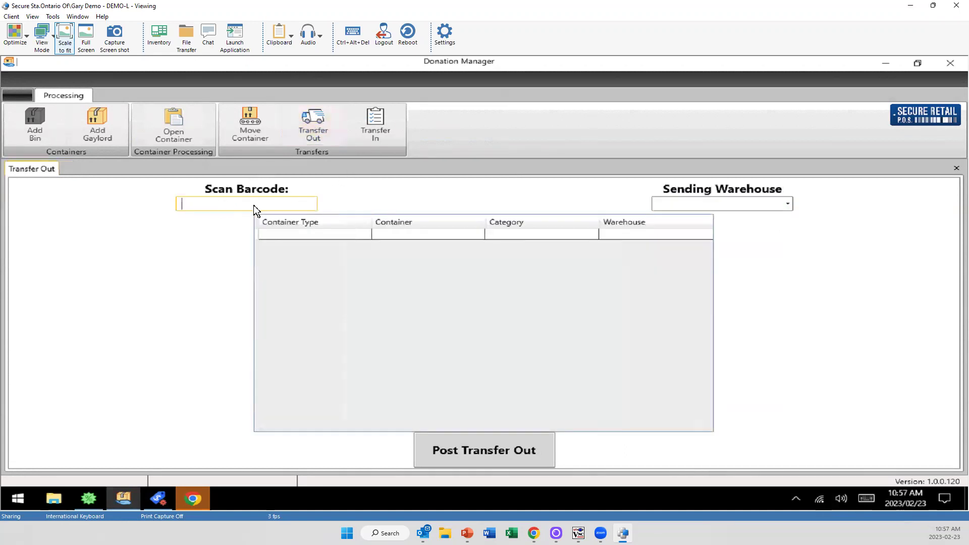
pyautogui.click(671, 202)
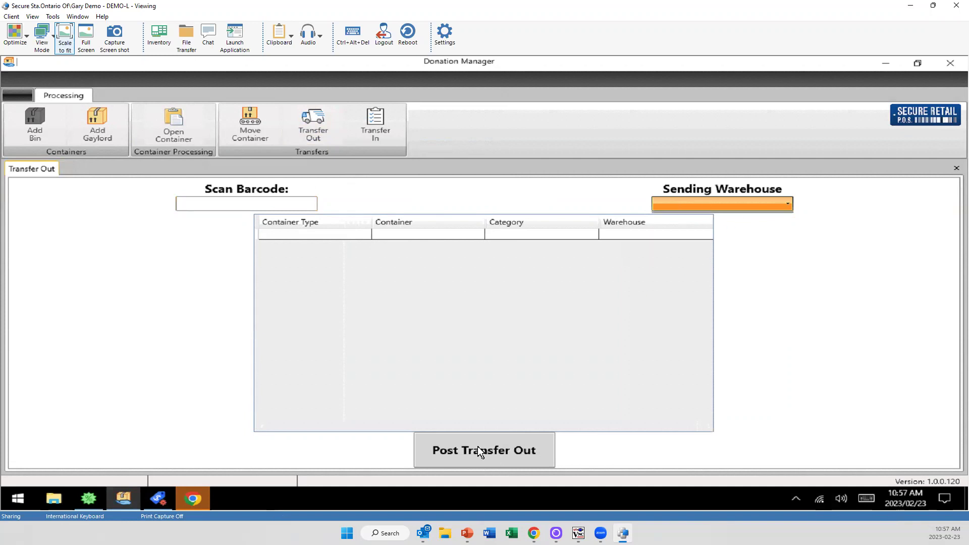
pyautogui.click(383, 117)
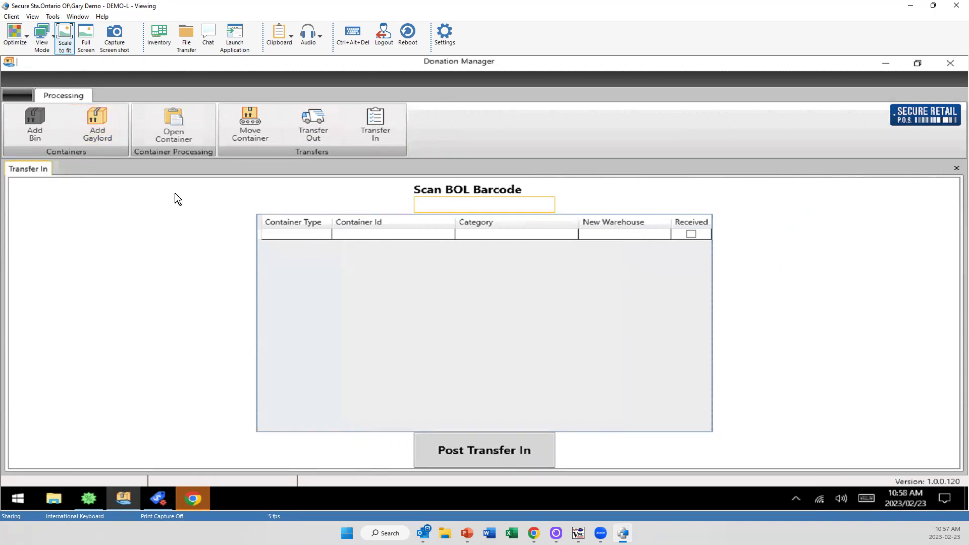
# Hide Donation Manager and Chrome, maximize Sales Manager, and start a new sale with Create Sale
pyautogui.click(883, 64)
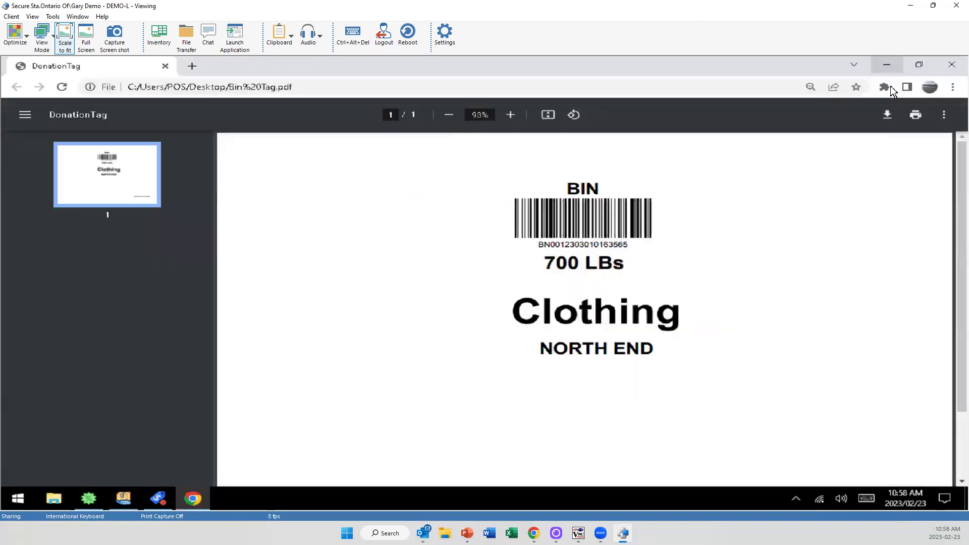
pyautogui.click(887, 65)
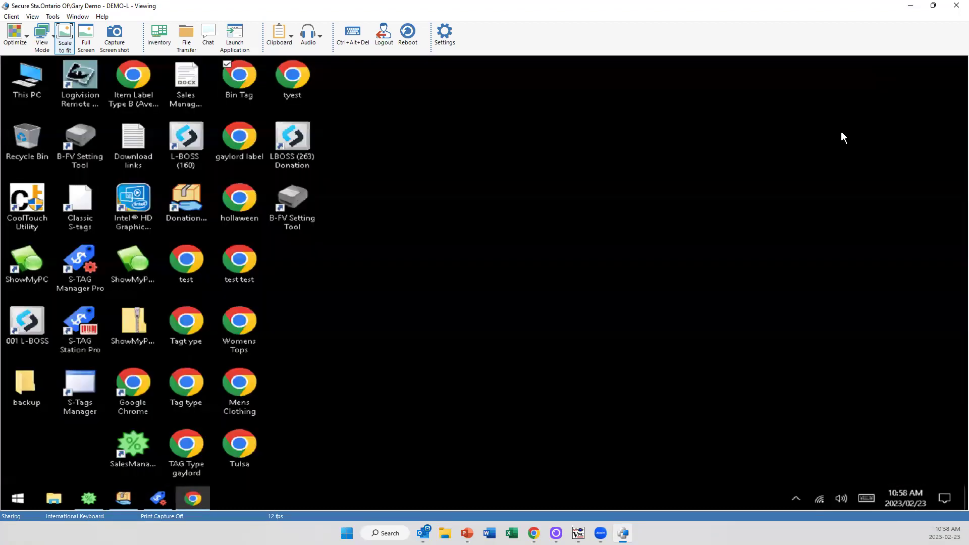
pyautogui.click(88, 498)
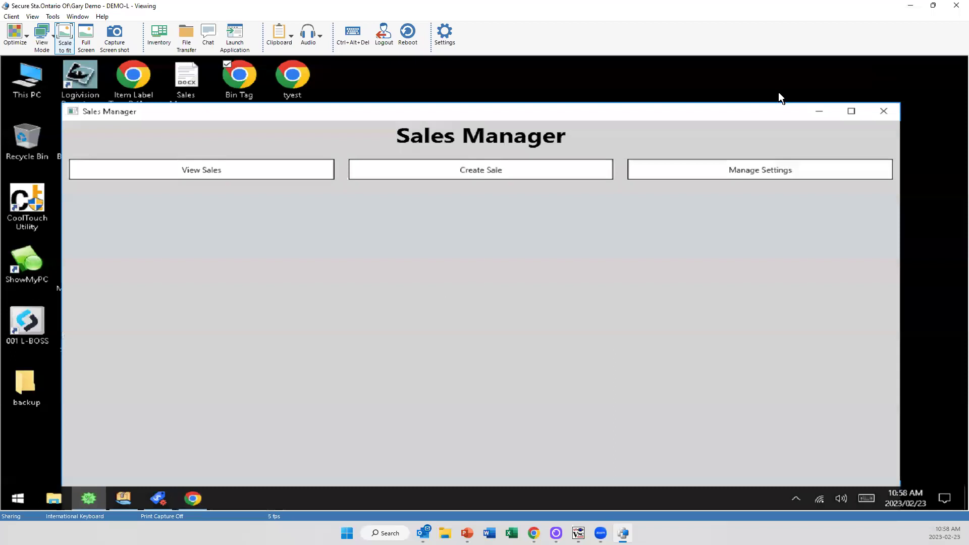
pyautogui.click(852, 111)
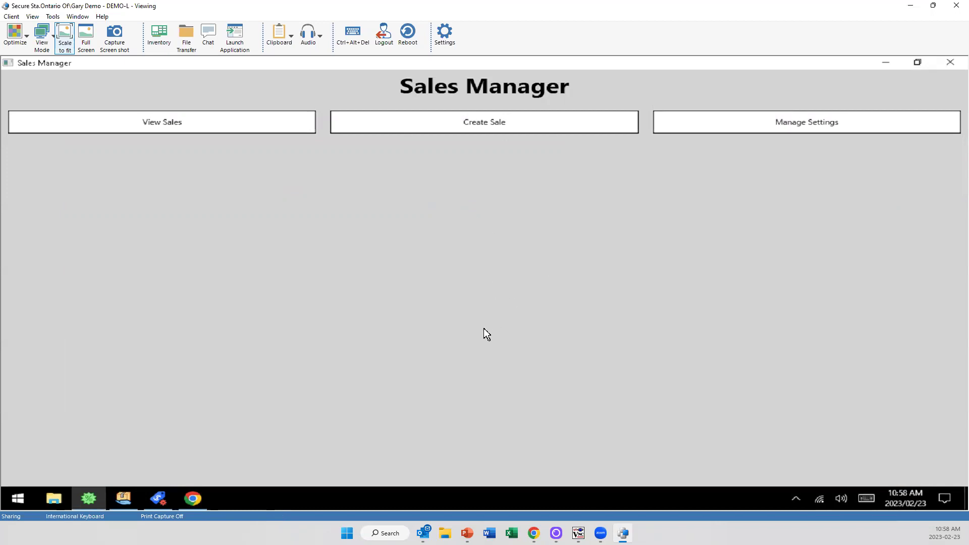
pyautogui.click(563, 130)
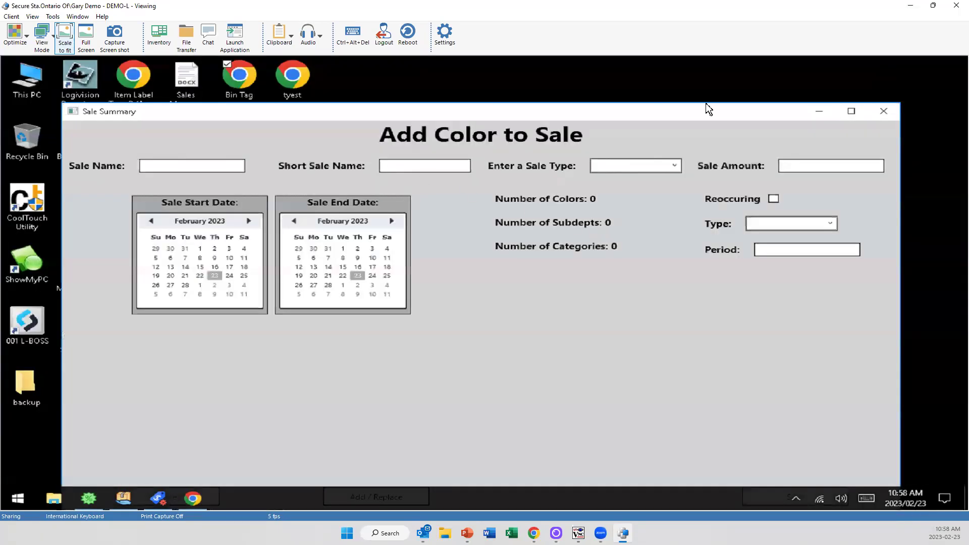
# Name the sale Mid Week Sale, short name AMWS, as a 75 % Discount
pyautogui.click(859, 108)
pyautogui.click(87, 117)
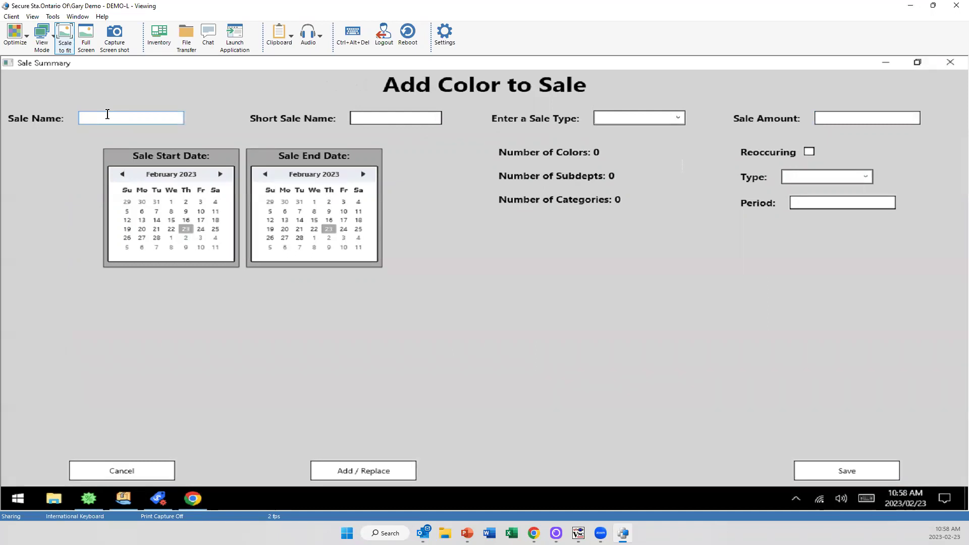
pyautogui.write('Andre')
pyautogui.write('ws Mid ')
pyautogui.write('Week Sale')
pyautogui.press('Tab')
pyautogui.write('AMWS')
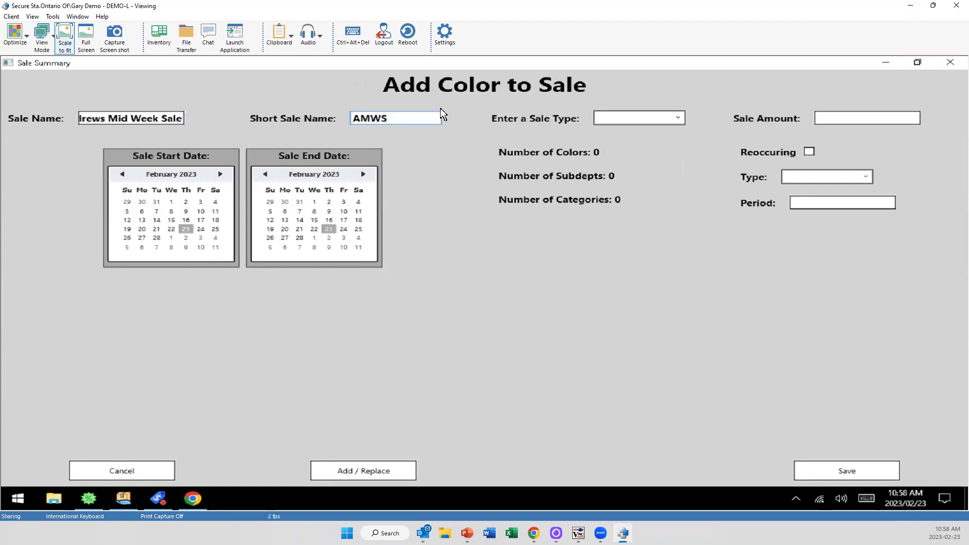
pyautogui.click(636, 117)
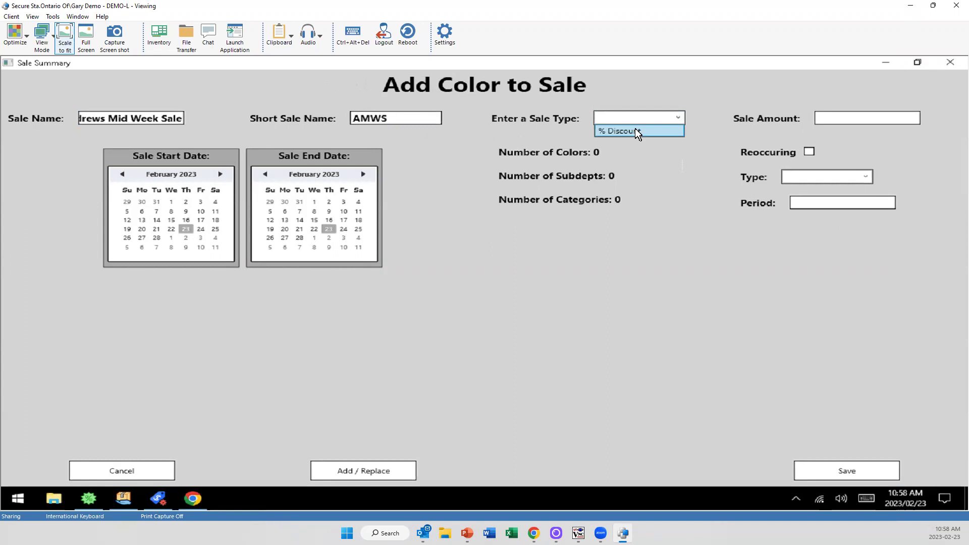
pyautogui.click(635, 130)
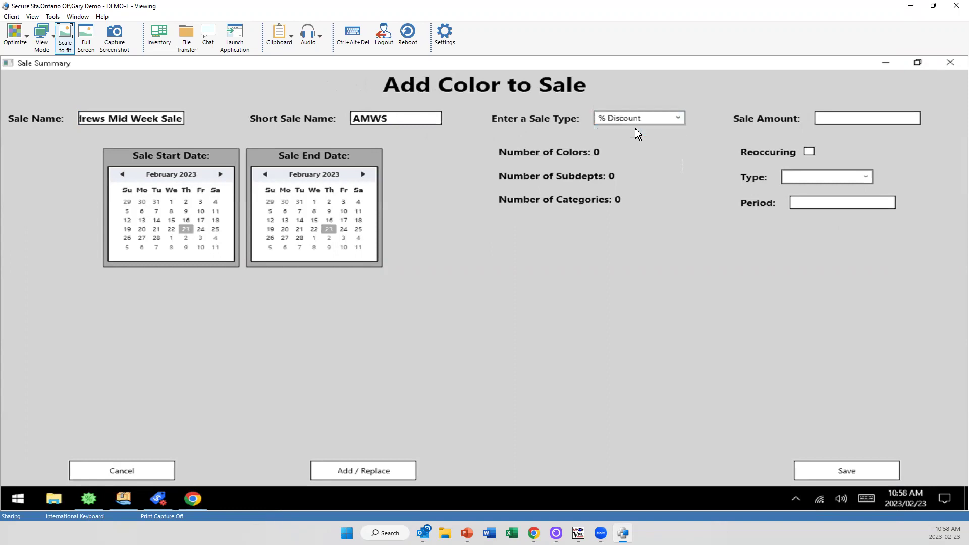
pyautogui.click(823, 119)
pyautogui.write('15')
# Make the sale recur every 7 Days, starting February 22
pyautogui.click(810, 152)
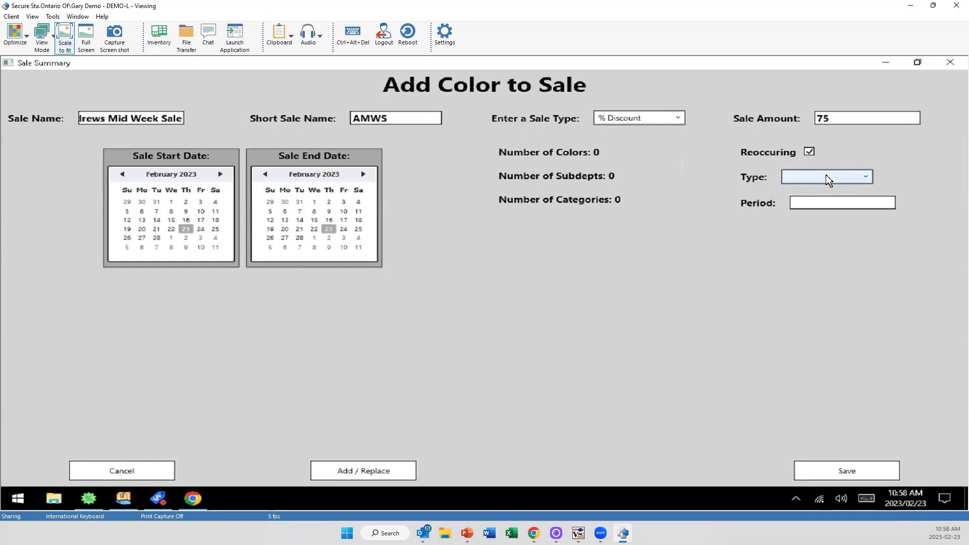
pyautogui.click(826, 174)
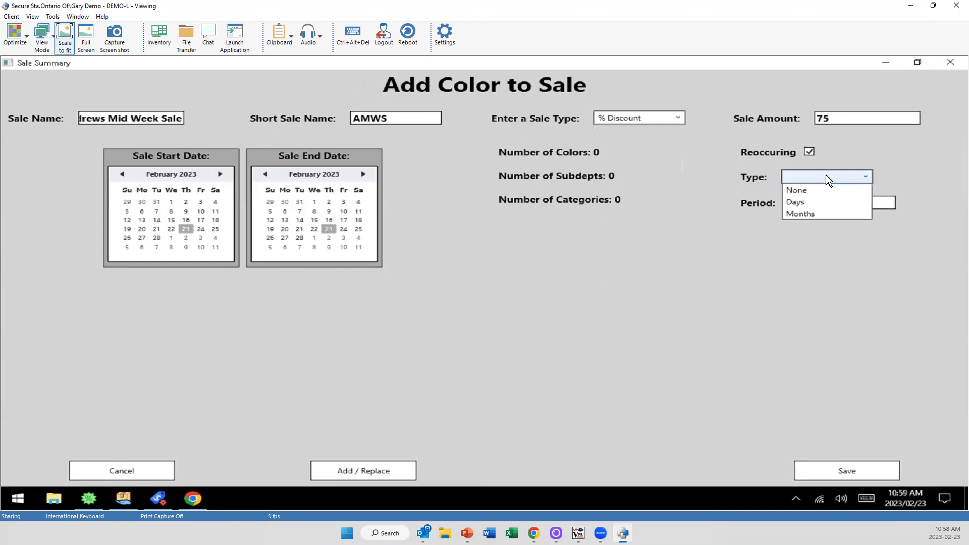
pyautogui.click(826, 202)
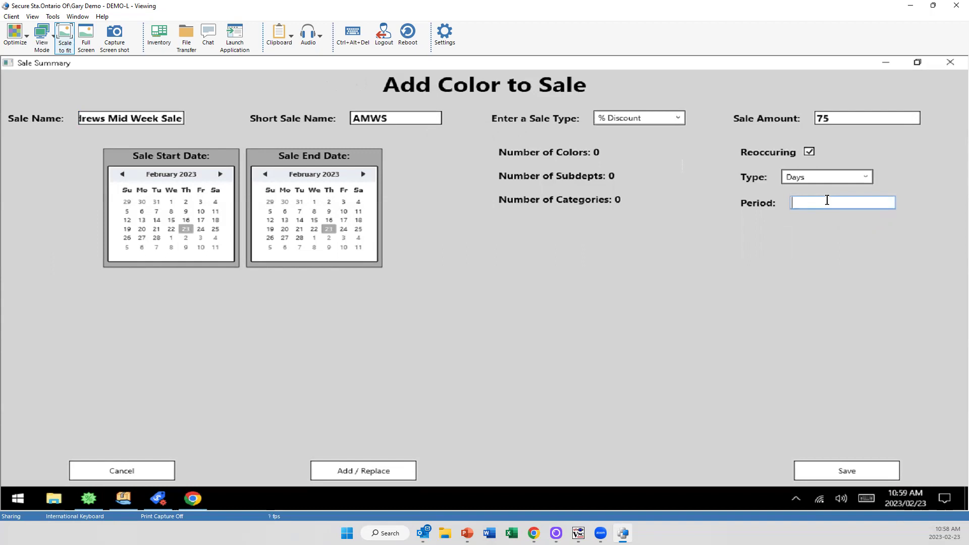
pyautogui.write('7')
pyautogui.click(172, 228)
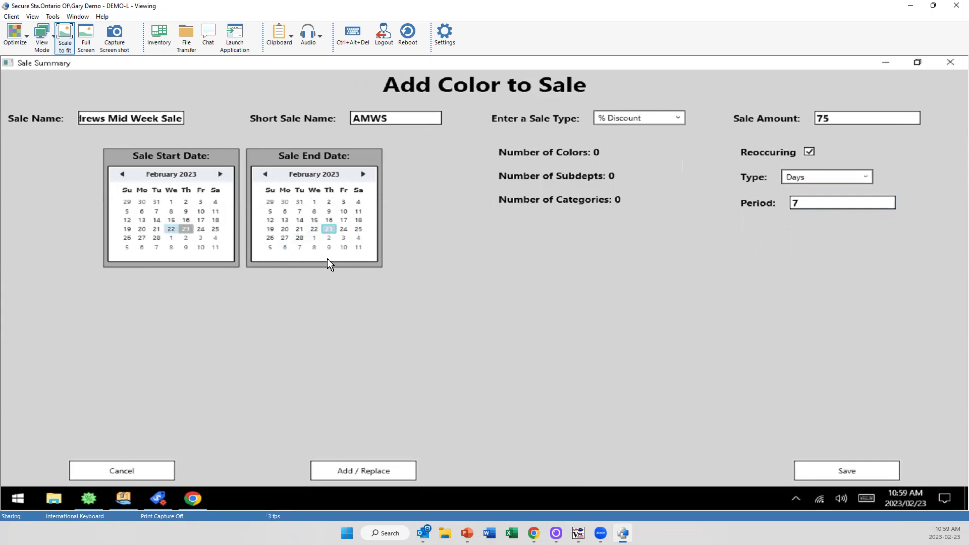
# Open the Sales Color window listing Red, Green, Blue, Pink, Yellow and subdepts 1–23
pyautogui.click(370, 465)
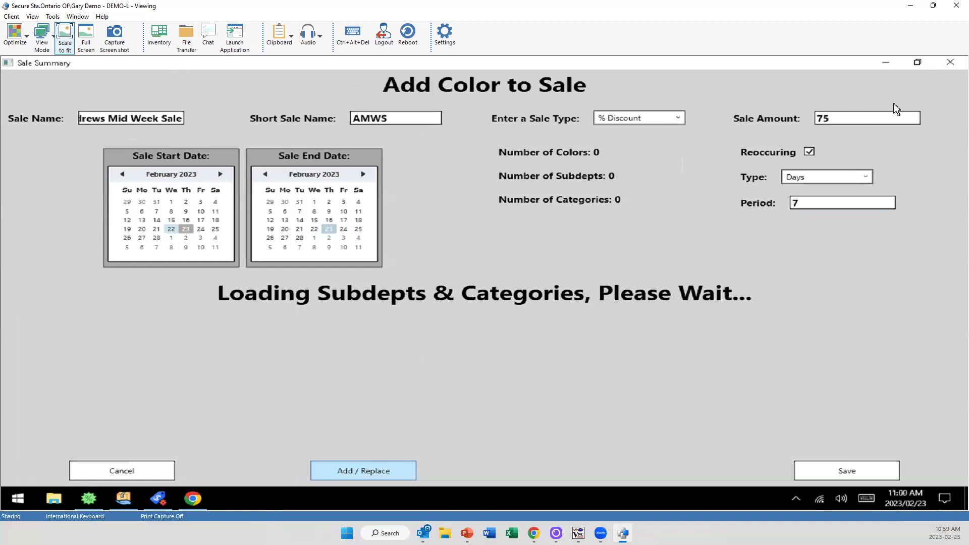
pyautogui.click(810, 151)
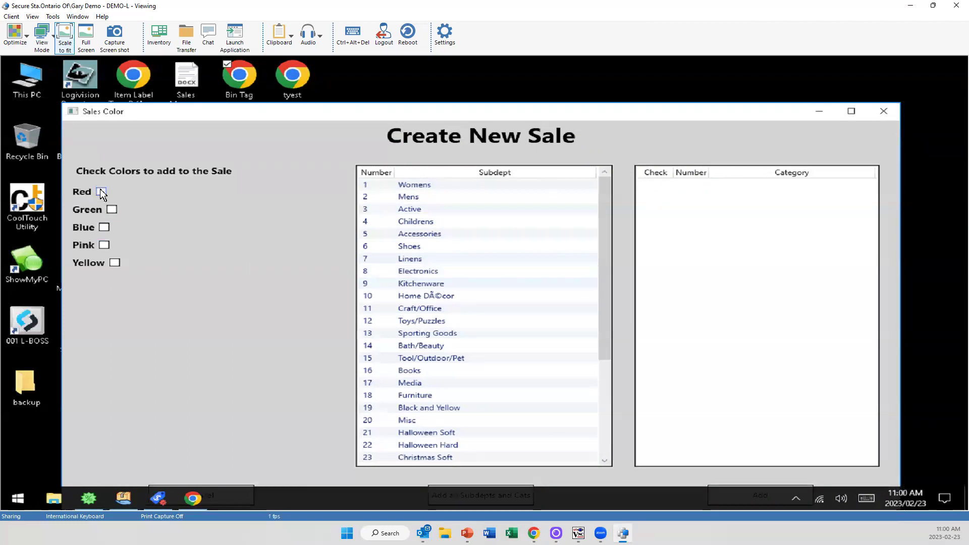
# Tick Blue and Yellow tags and add the Mens Pants, Jeans and Shorts categories
pyautogui.click(101, 226)
pyautogui.click(115, 263)
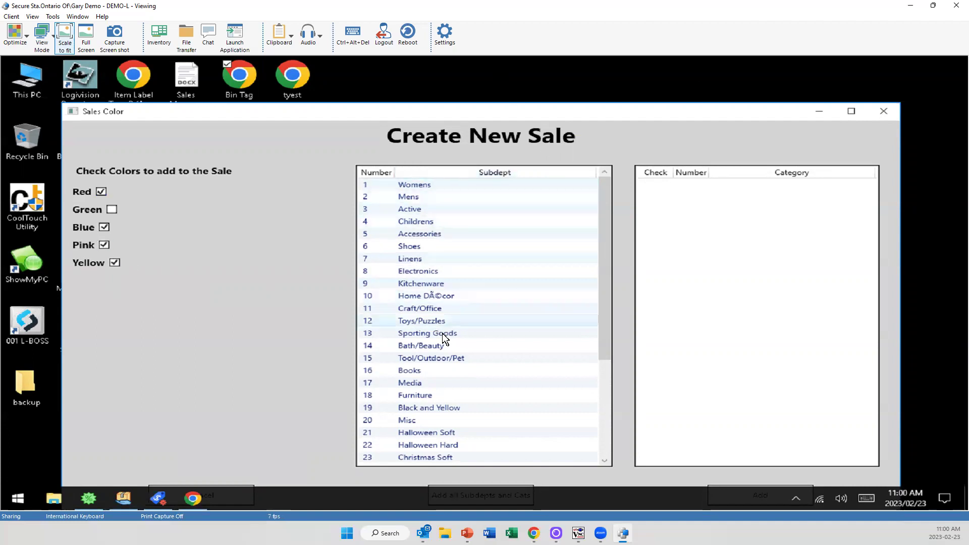
pyautogui.click(429, 196)
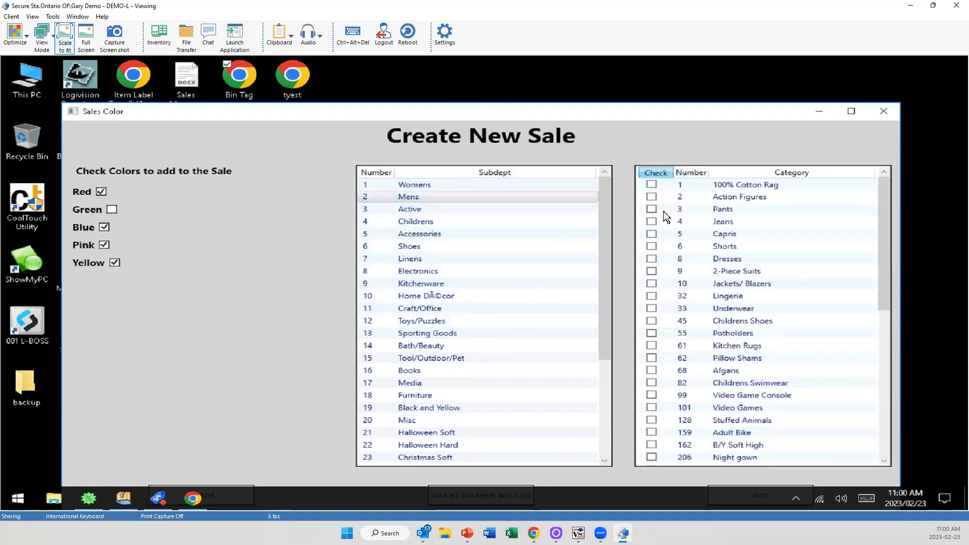
pyautogui.click(656, 172)
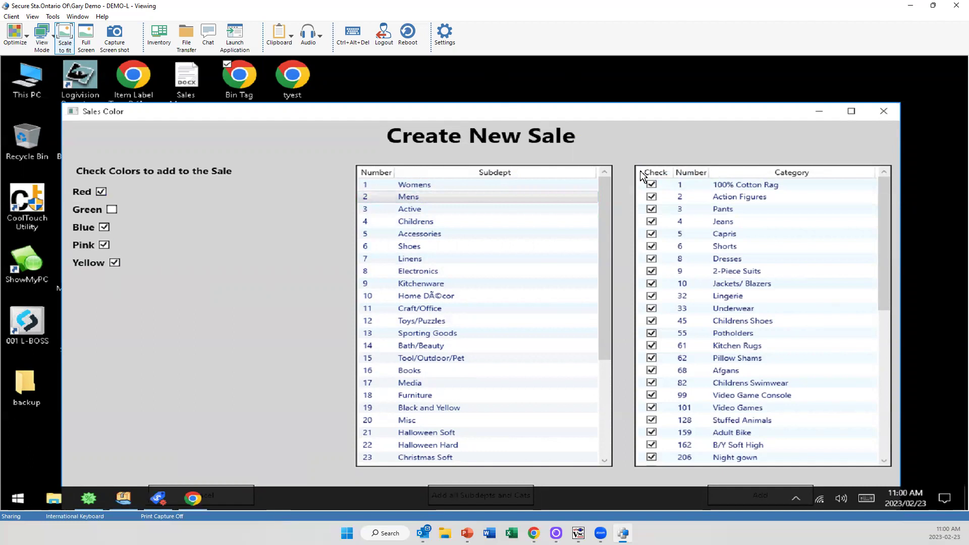
pyautogui.click(654, 167)
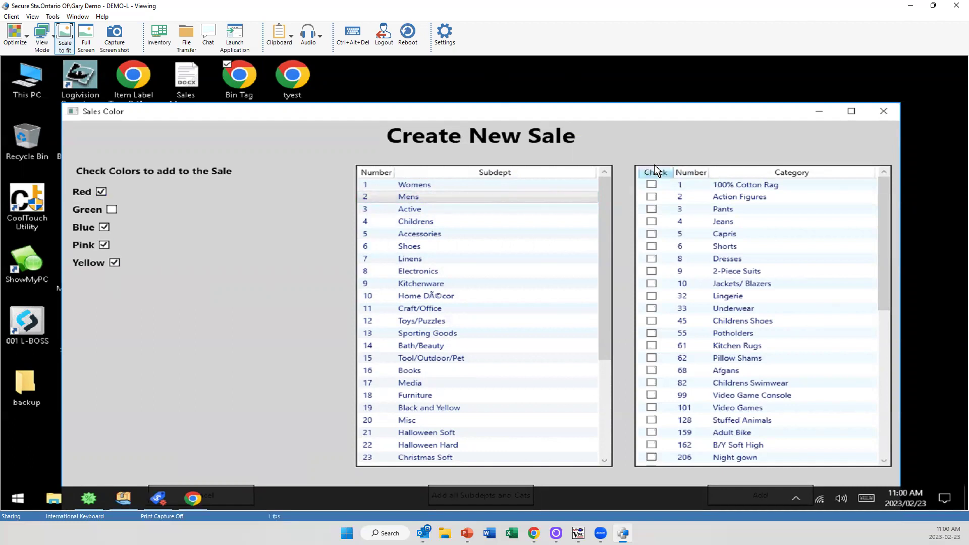
pyautogui.click(652, 209)
pyautogui.click(651, 221)
pyautogui.click(652, 246)
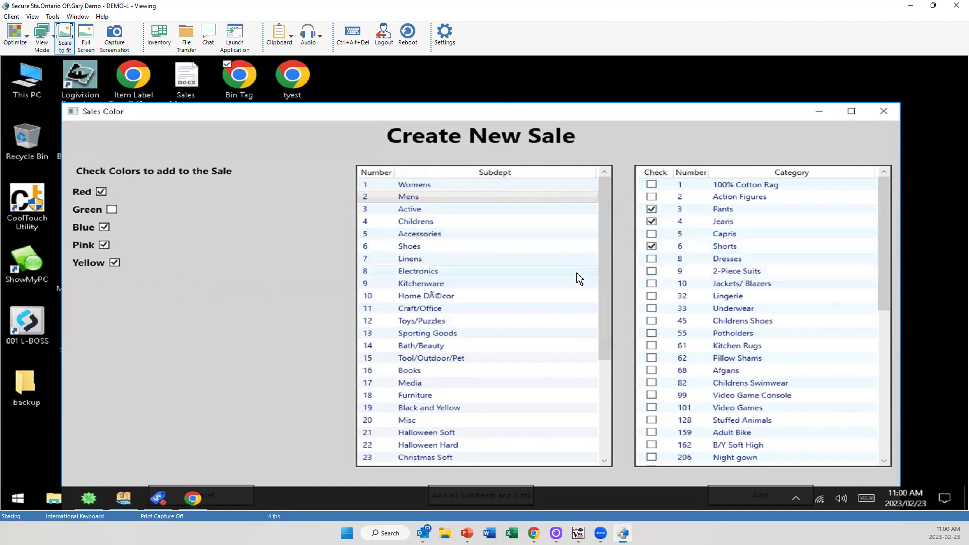
# Add Linens Placemats and Comforters/Duvets plus all Black and Yellow, Halloween Soft and Shoes categories
pyautogui.click(457, 257)
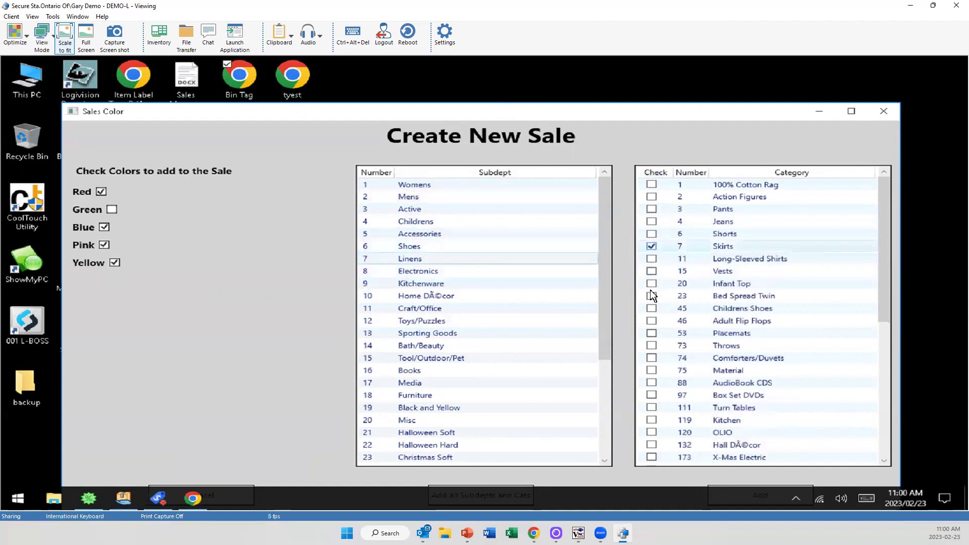
pyautogui.click(651, 334)
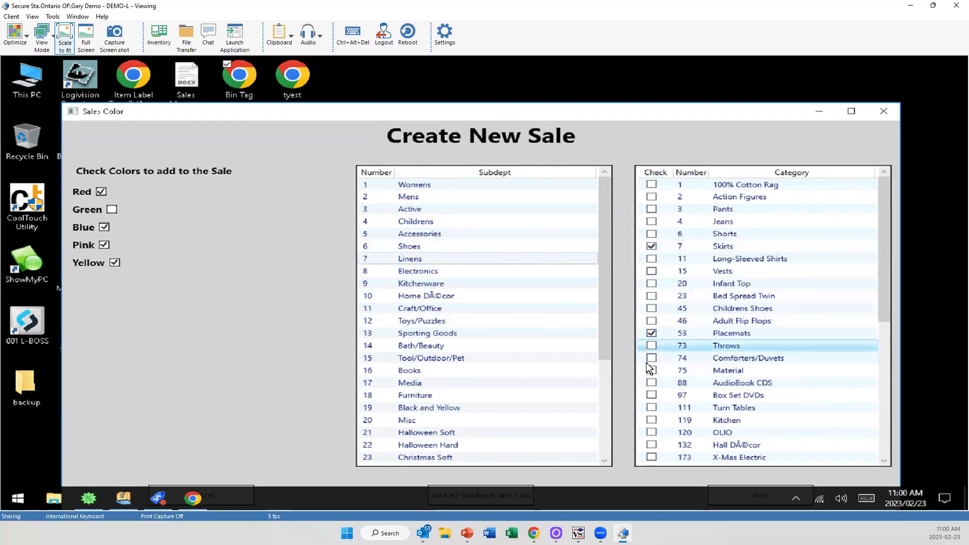
pyautogui.click(648, 360)
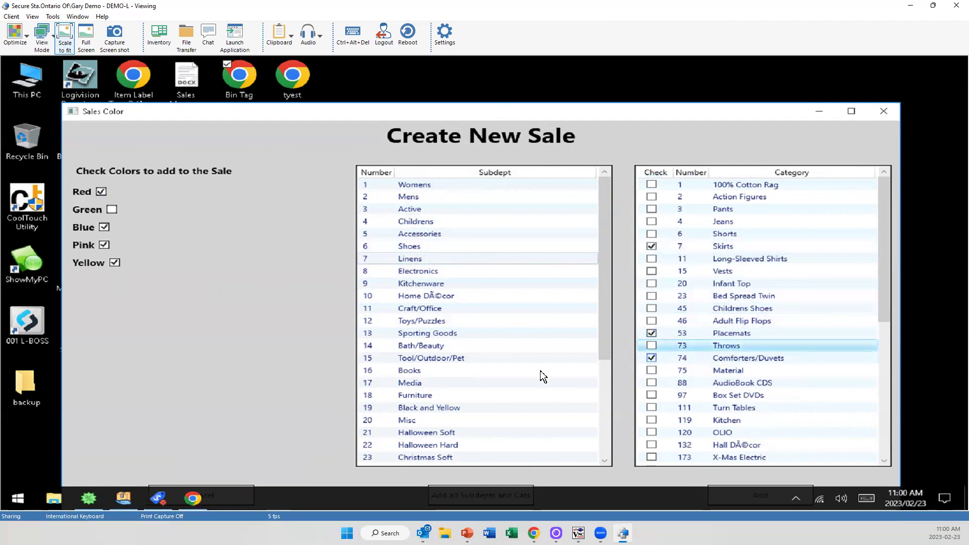
pyautogui.click(412, 409)
pyautogui.click(657, 172)
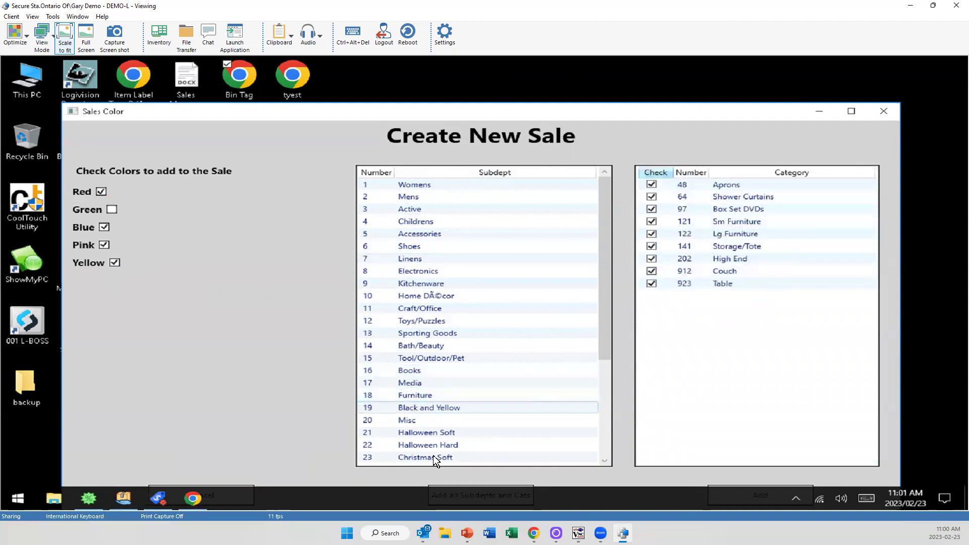
pyautogui.click(408, 431)
pyautogui.click(655, 172)
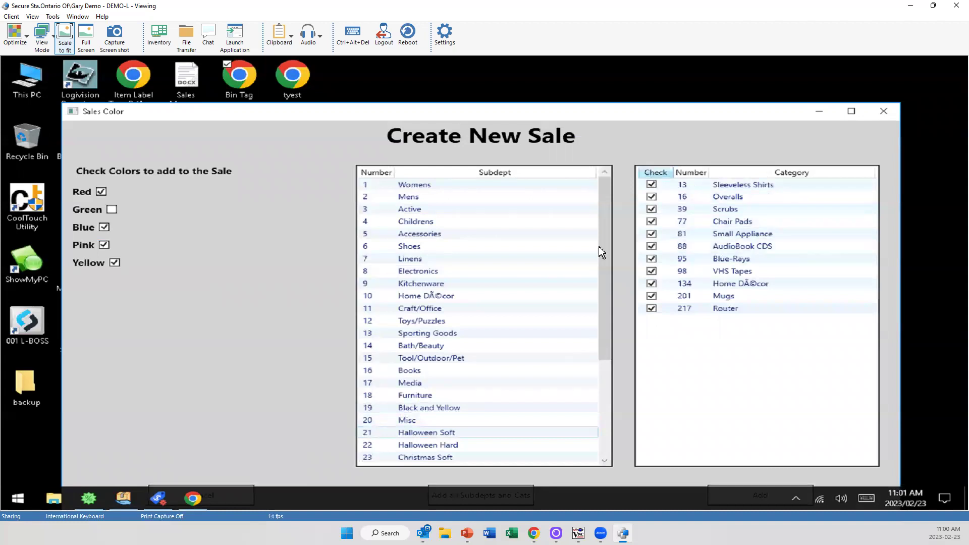
pyautogui.click(406, 244)
pyautogui.click(645, 172)
pyautogui.click(851, 111)
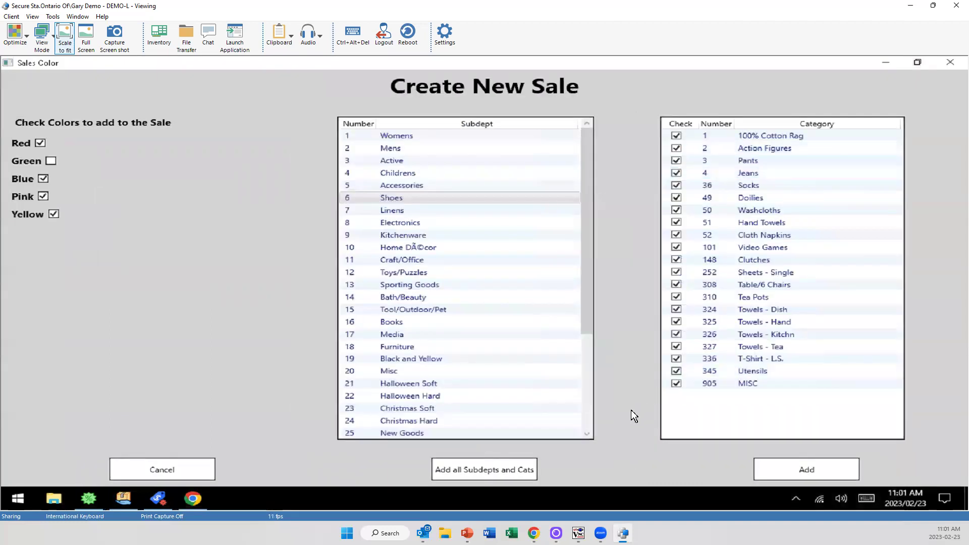
pyautogui.click(807, 467)
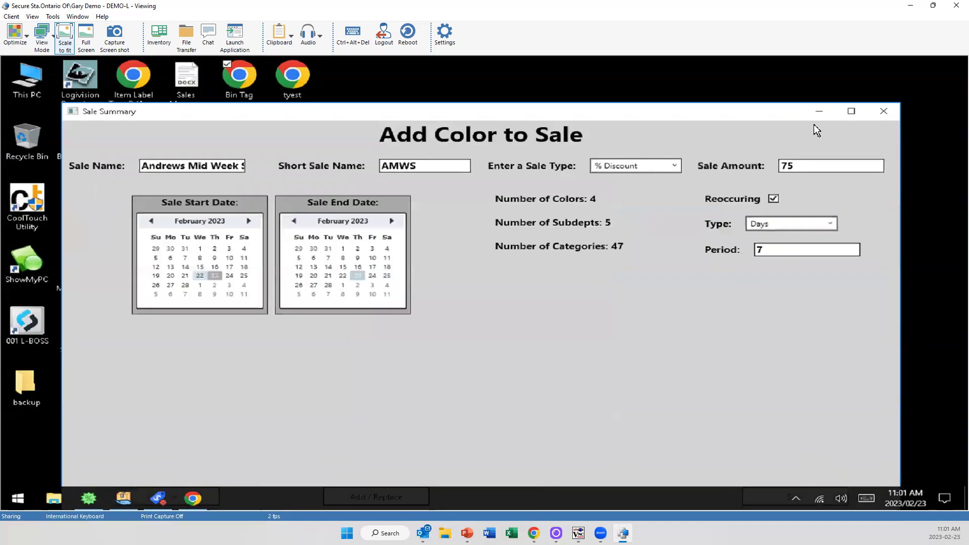
pyautogui.click(851, 111)
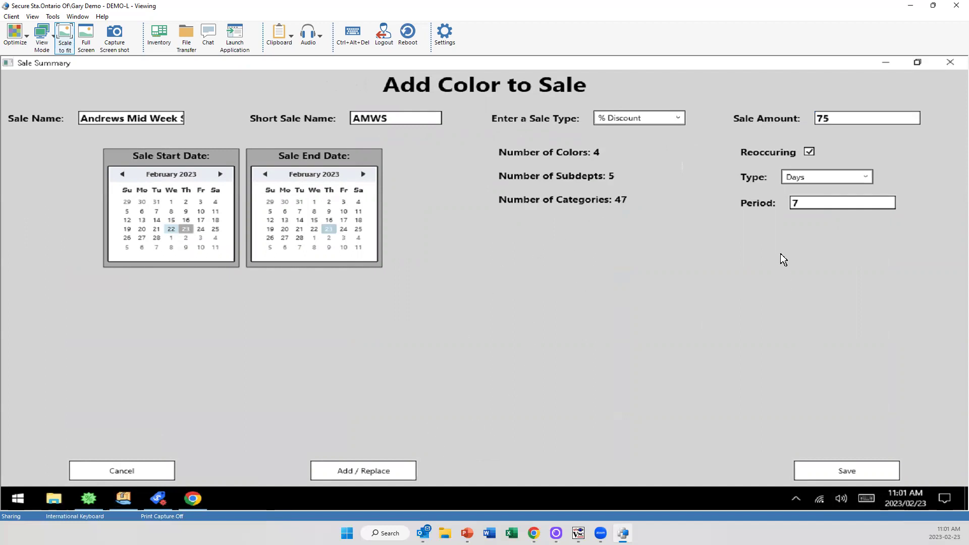
pyautogui.doubleClick(833, 118)
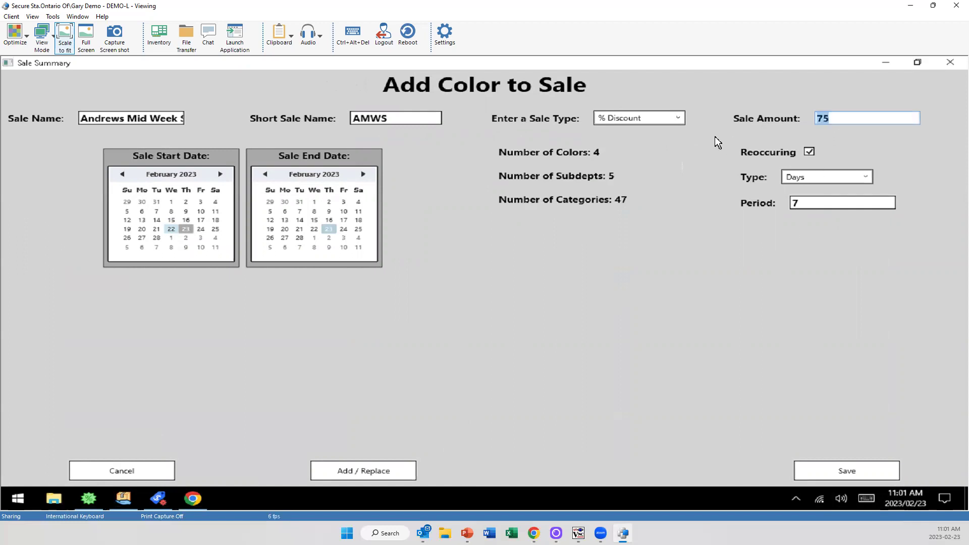
pyautogui.press('BackSpace')
pyautogui.click(837, 467)
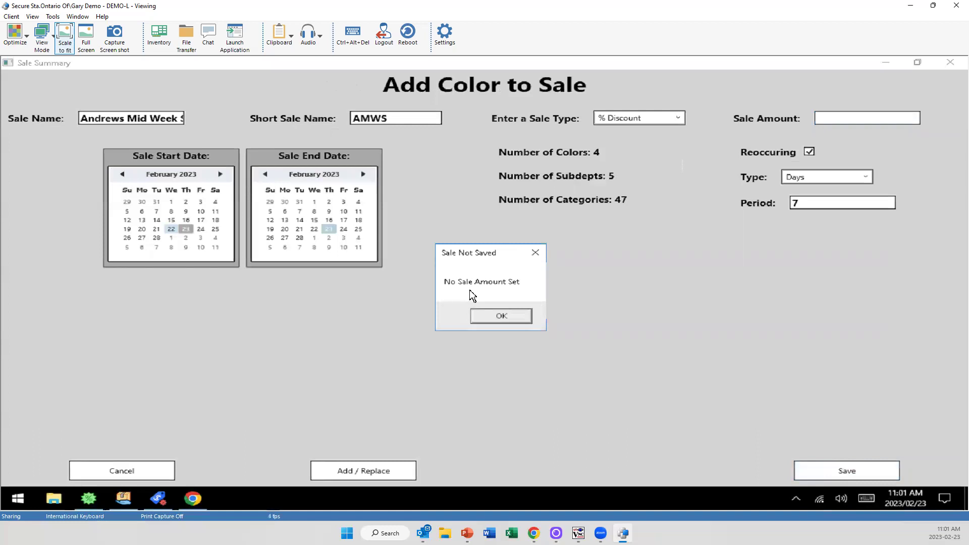
pyautogui.click(496, 316)
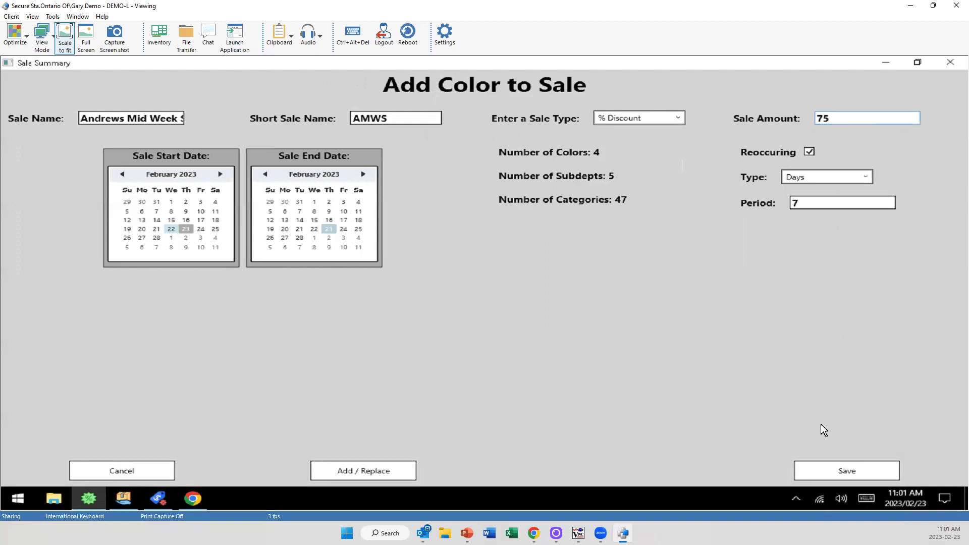
# Save the new AMWS sale and show the existing sales list full-screen
pyautogui.click(817, 469)
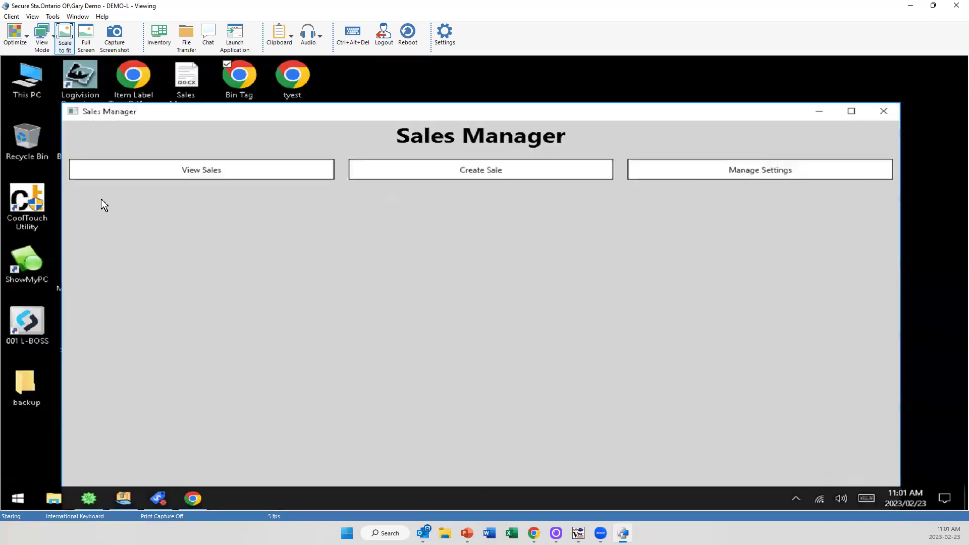
pyautogui.click(189, 170)
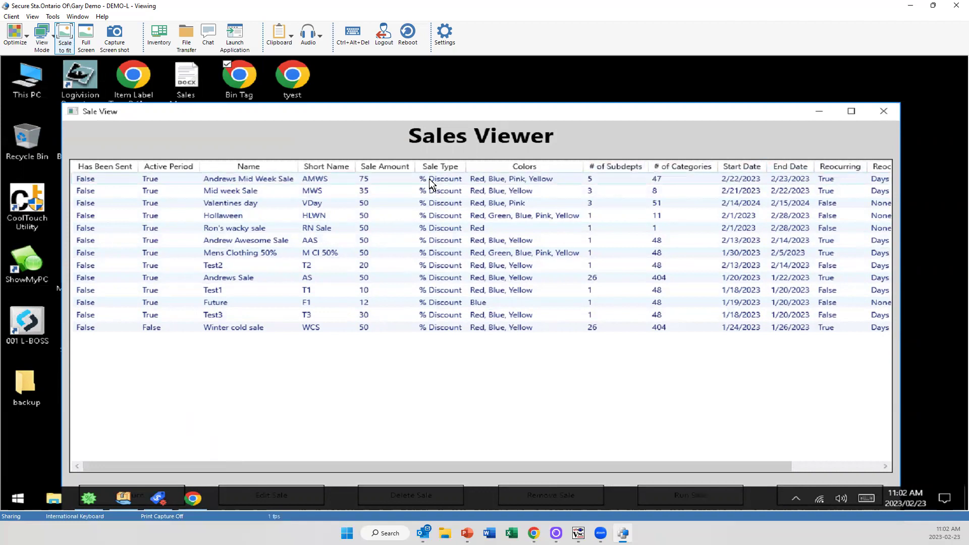
pyautogui.click(854, 111)
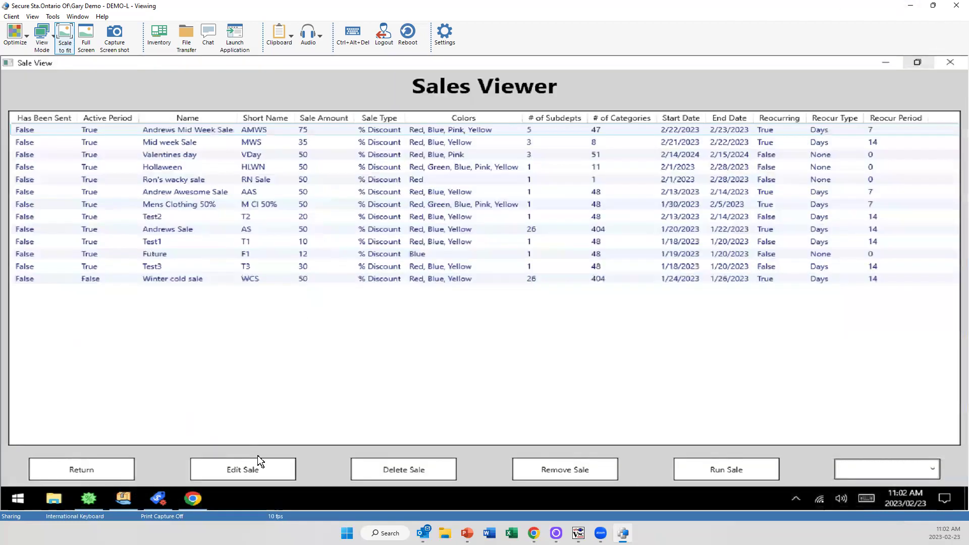
# Edit the AMWS sale amount from 75 to 65 percent and save the change
pyautogui.click(240, 464)
pyautogui.doubleClick(799, 165)
pyautogui.write('65')
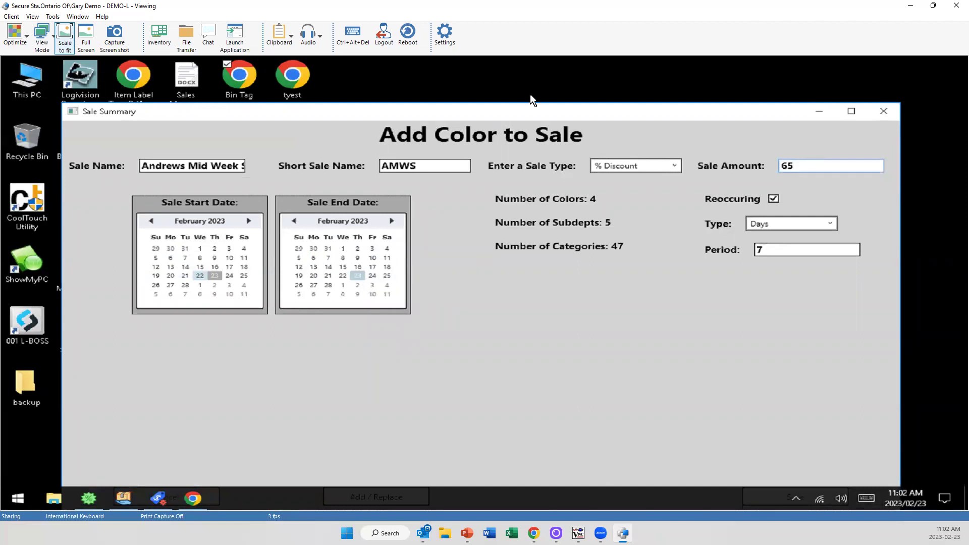
pyautogui.click(852, 111)
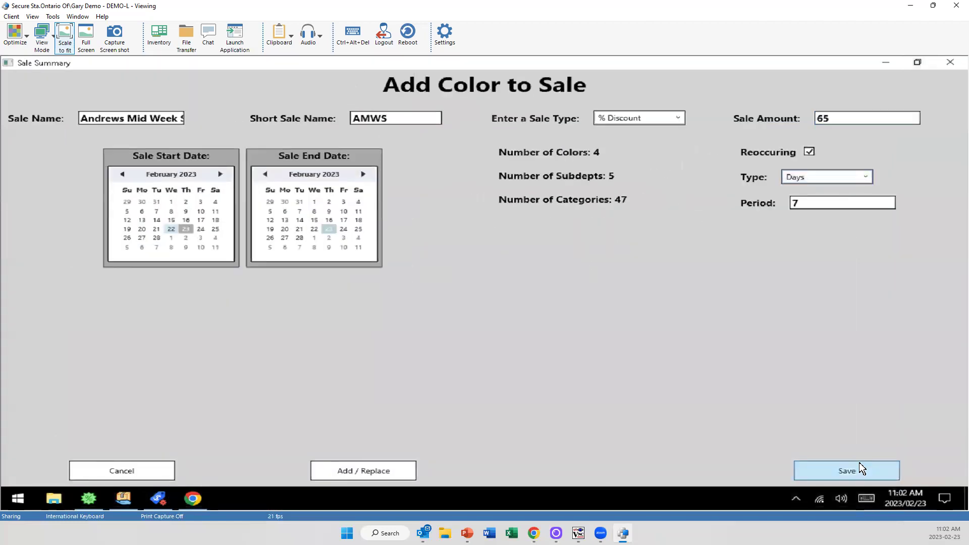
pyautogui.click(860, 463)
pyautogui.click(150, 172)
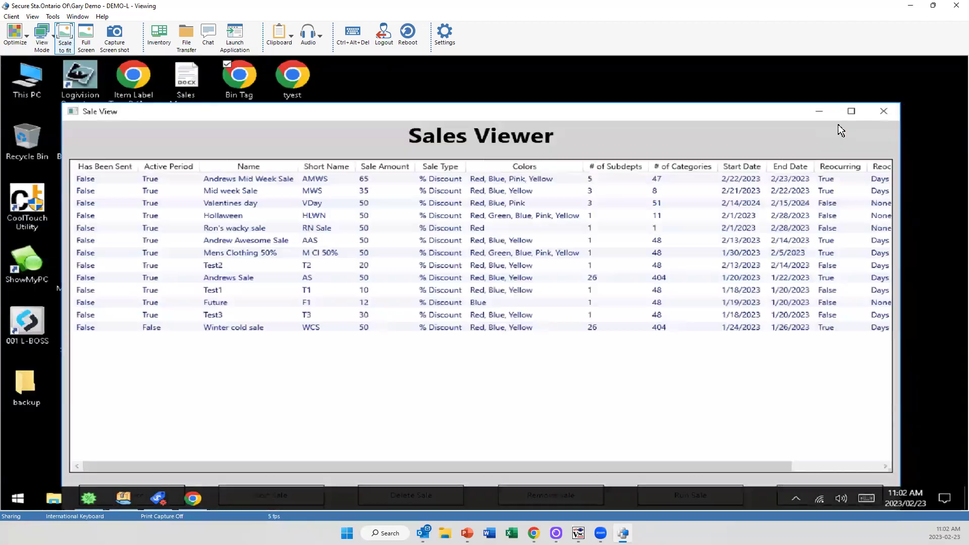
# Run the AMWS sale on All Terminals and confirm sending it
pyautogui.click(850, 112)
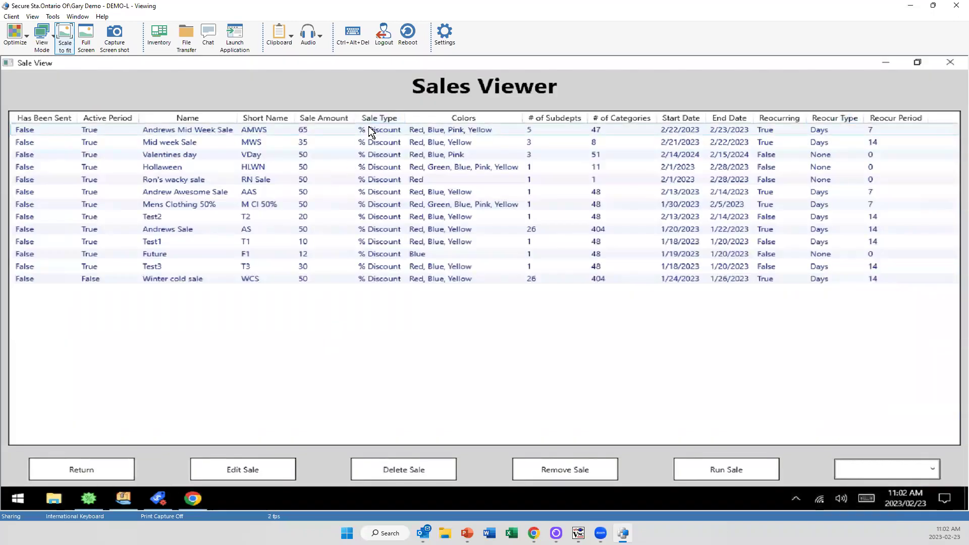
pyautogui.click(930, 469)
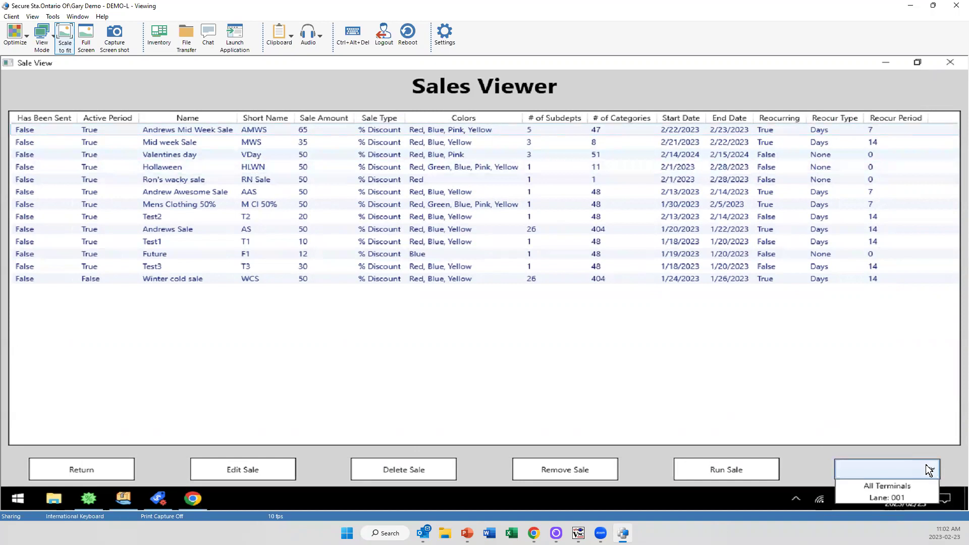
pyautogui.click(903, 484)
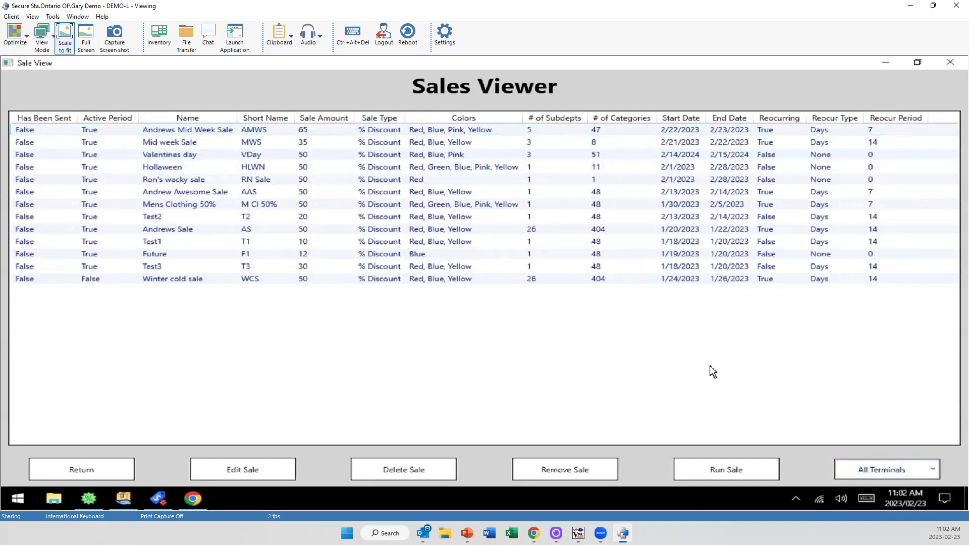
pyautogui.click(733, 466)
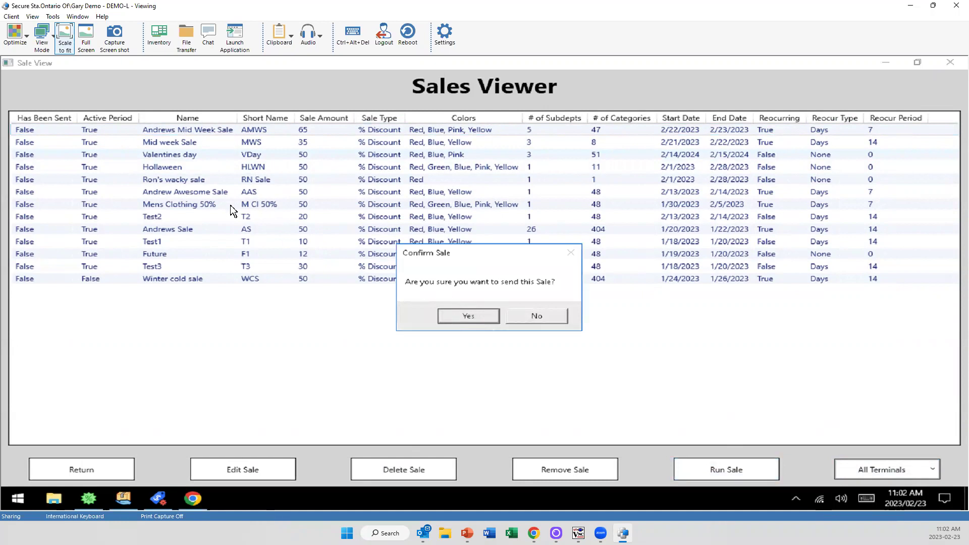
pyautogui.click(463, 317)
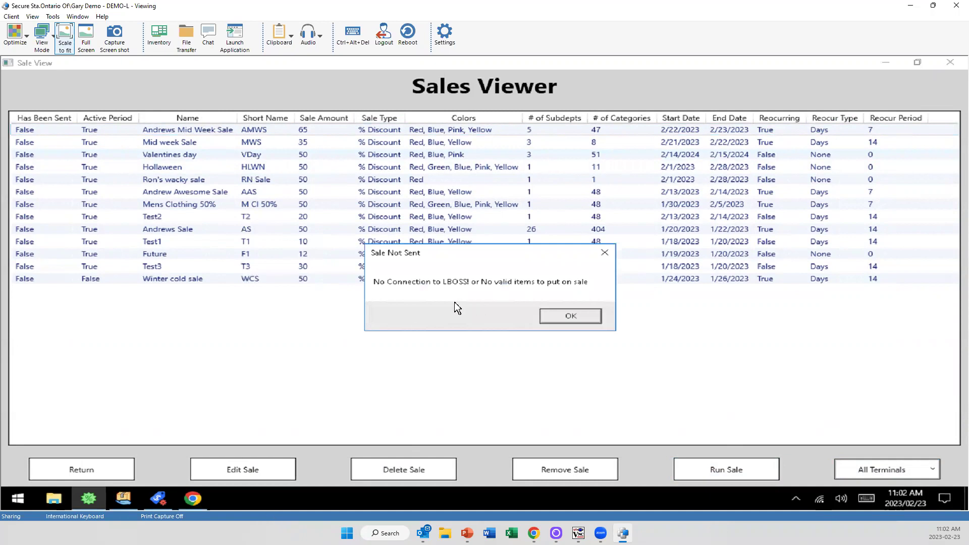
# Acknowledge the Sale Not Sent notice to return to the sales list
pyautogui.click(561, 315)
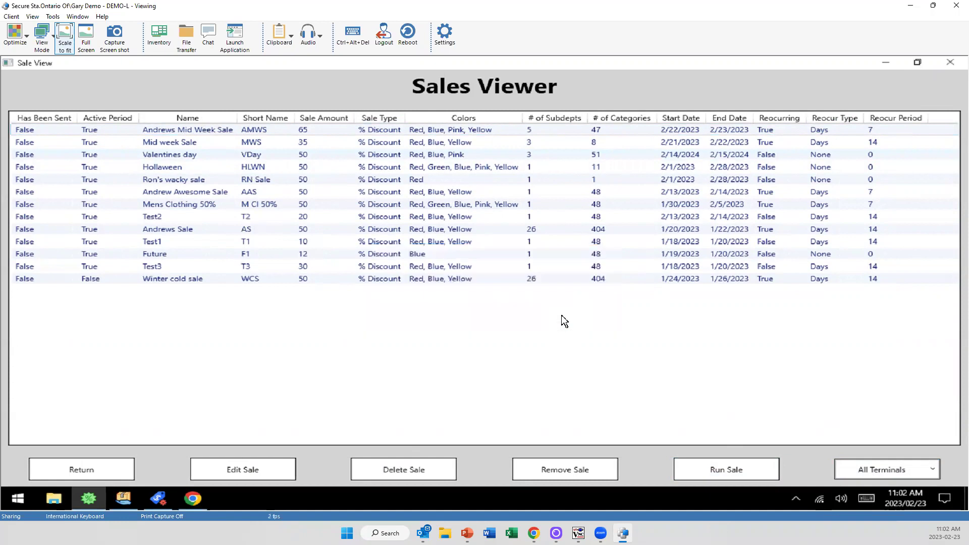